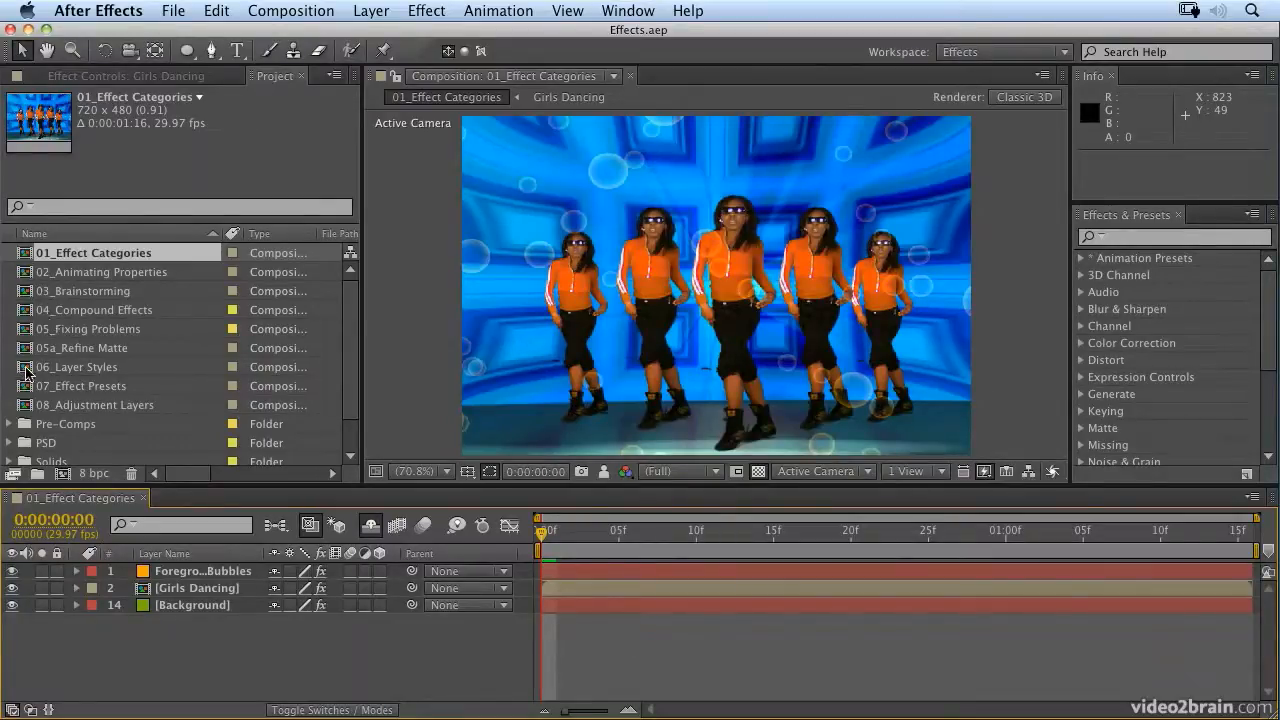
# - Open the 06_Layer Styles composition and reveal the modified properties of all seven layers
pyautogui.doubleClick(27, 372)
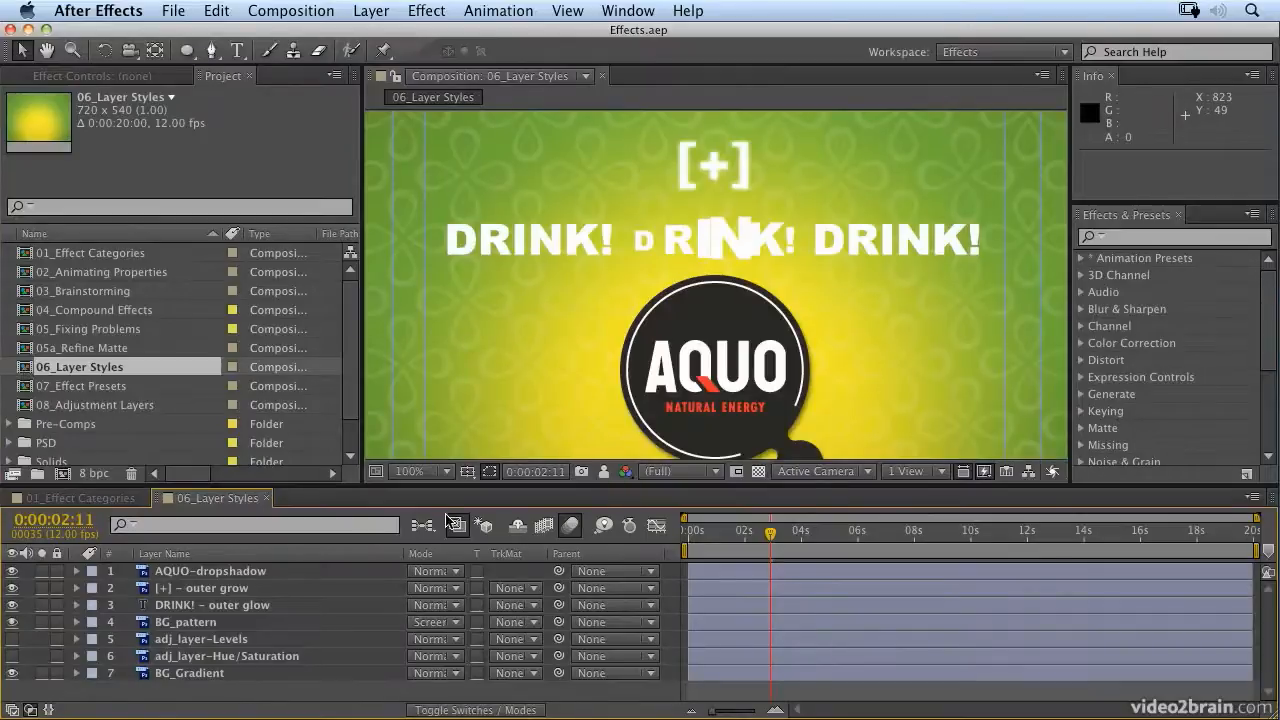
pyautogui.click(240, 574)
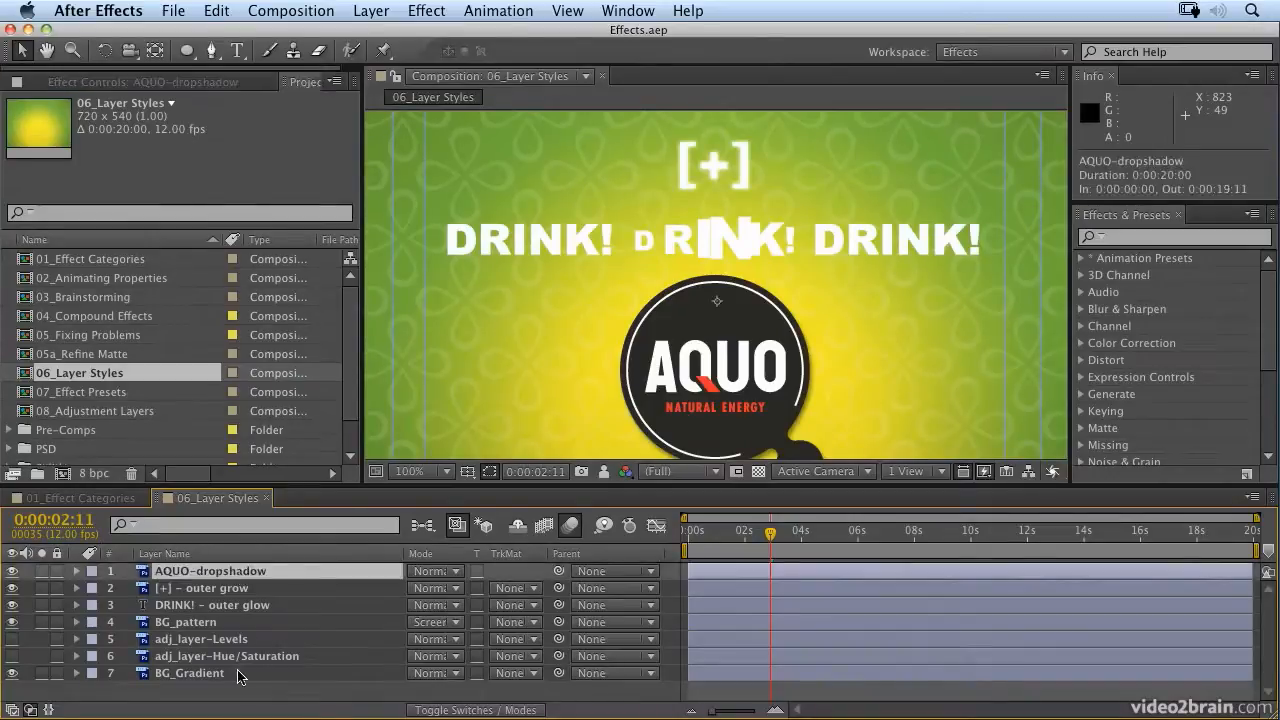
pyautogui.keyDown('shift'); pyautogui.click(242, 674); pyautogui.keyUp('shift')
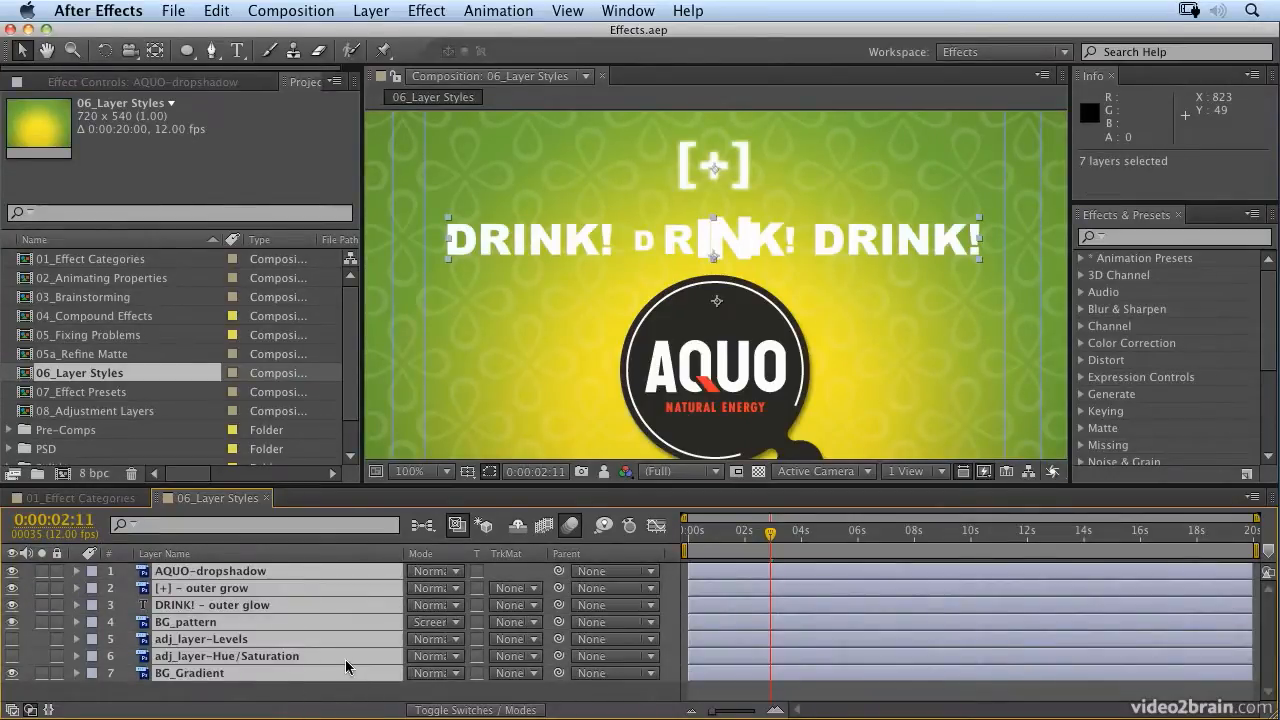
pyautogui.click(495, 11)
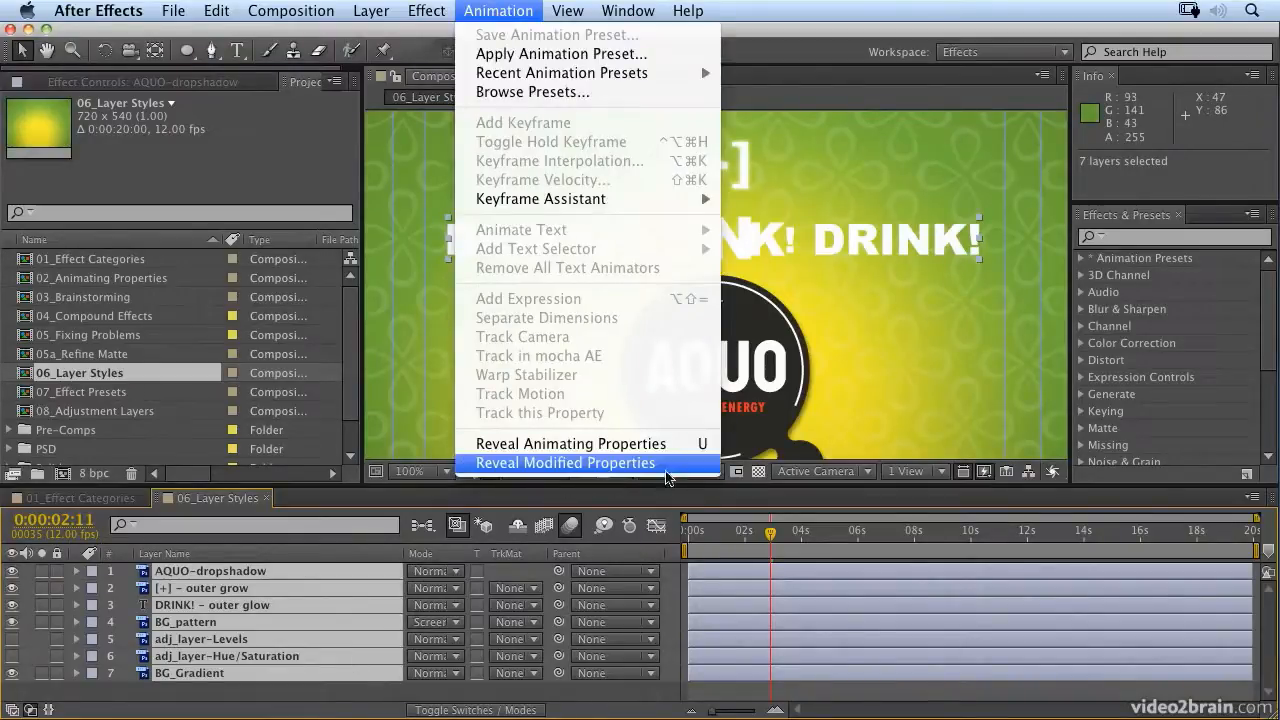
pyautogui.click(672, 465)
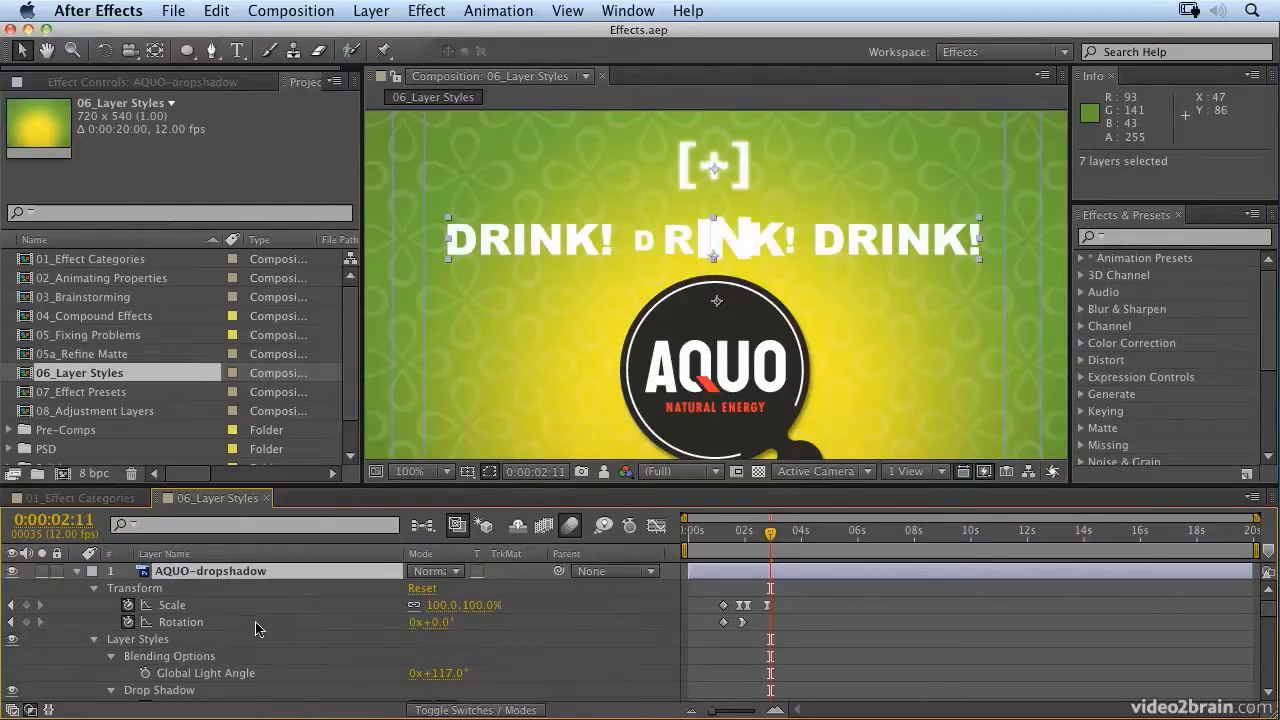
# - Maximize the timeline and examine the modified transform, text and layer style properties of the layers
pyautogui.press('`')
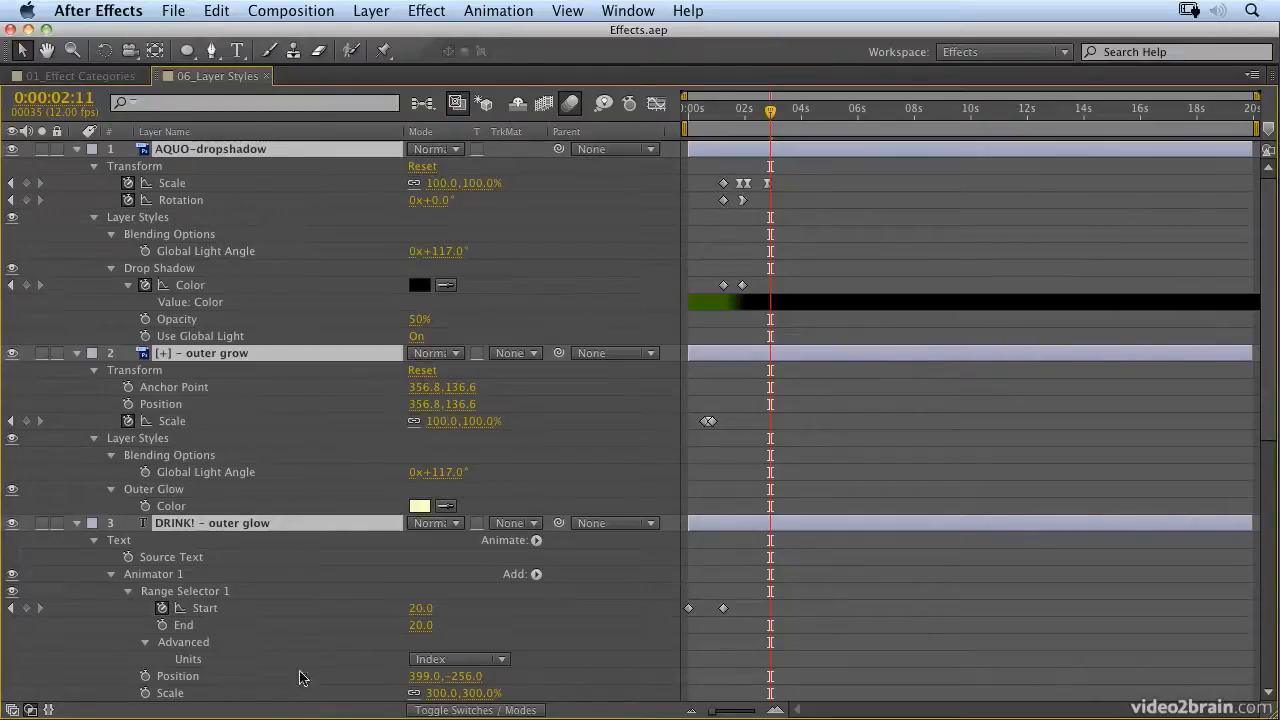
pyautogui.scroll(-5, 310, 680)
pyautogui.scroll(-12, 315, 688)
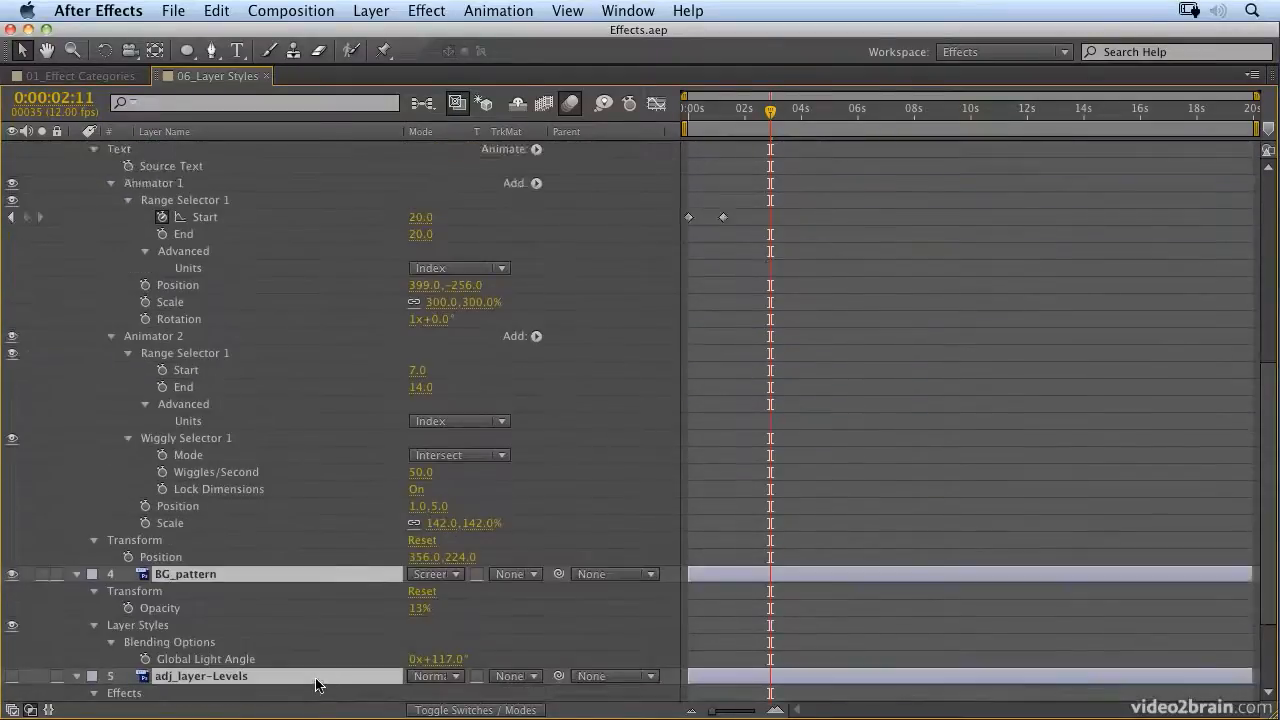
pyautogui.scroll(13, 315, 680)
pyautogui.scroll(4, 315, 670)
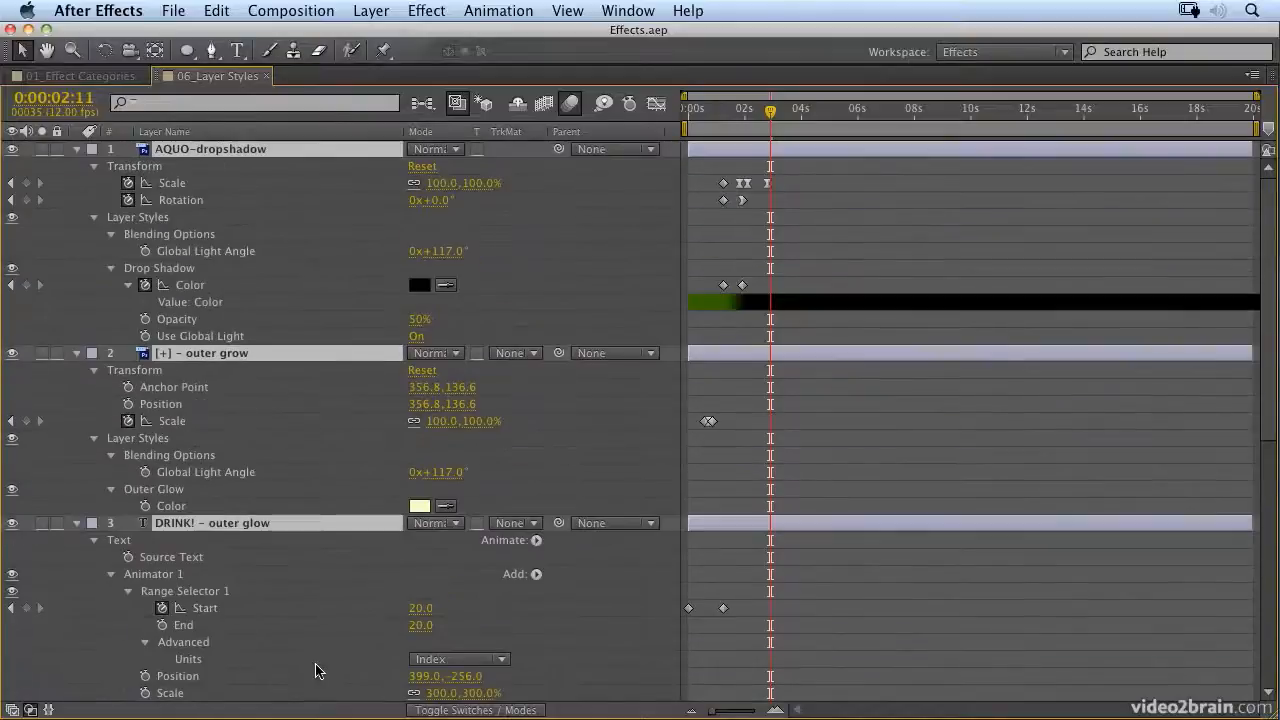
# - Collapse the properties of all layers, restore the timeline to its normal size and deselect the layers
pyautogui.click(76, 149)
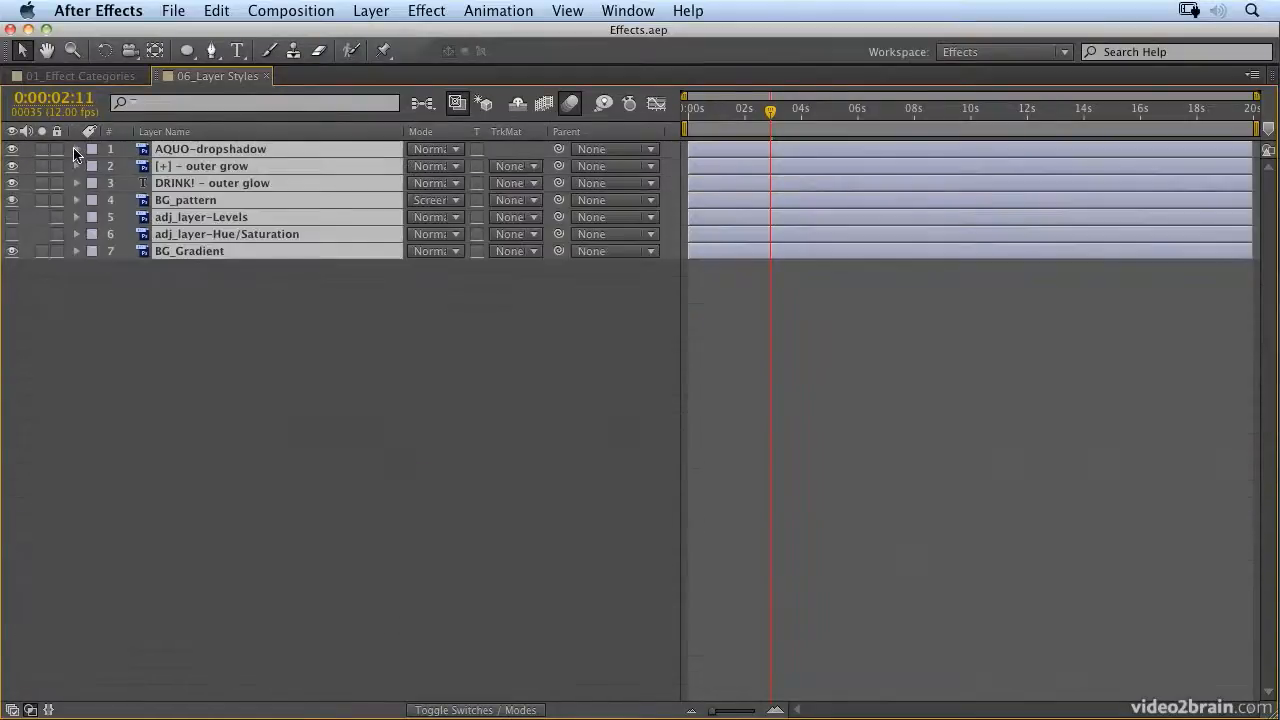
pyautogui.press('`')
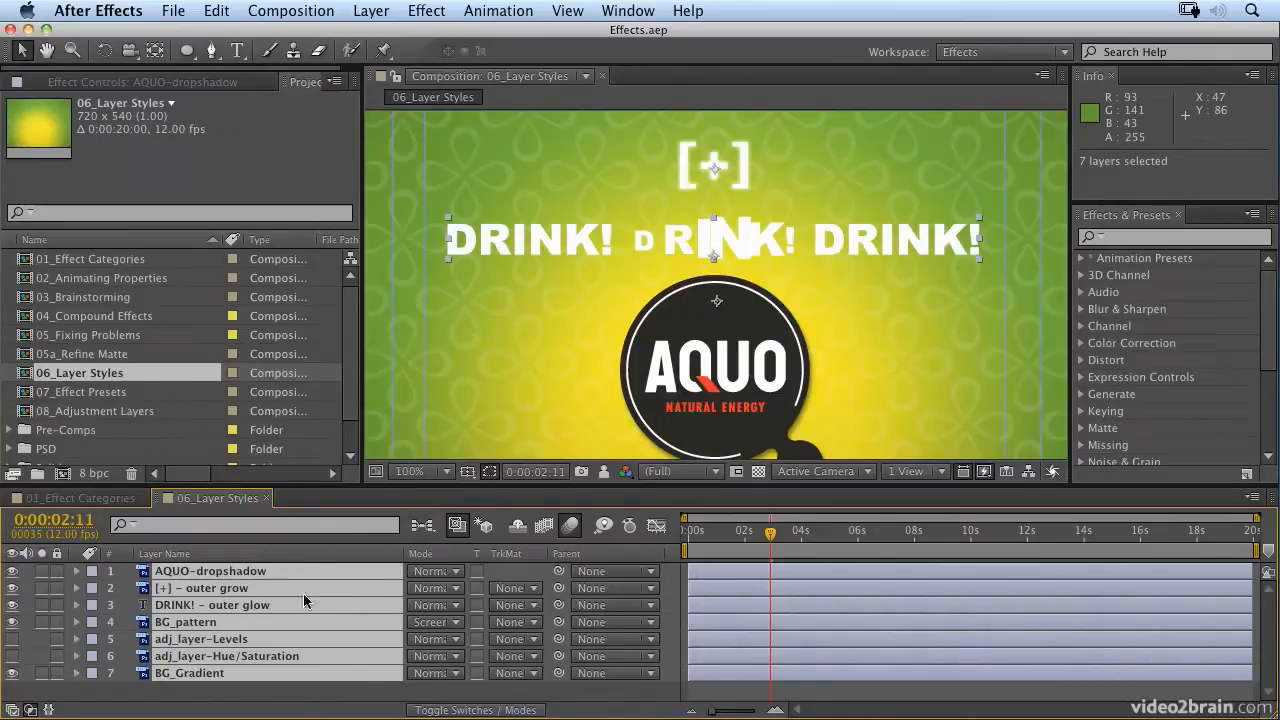
pyautogui.click(259, 693)
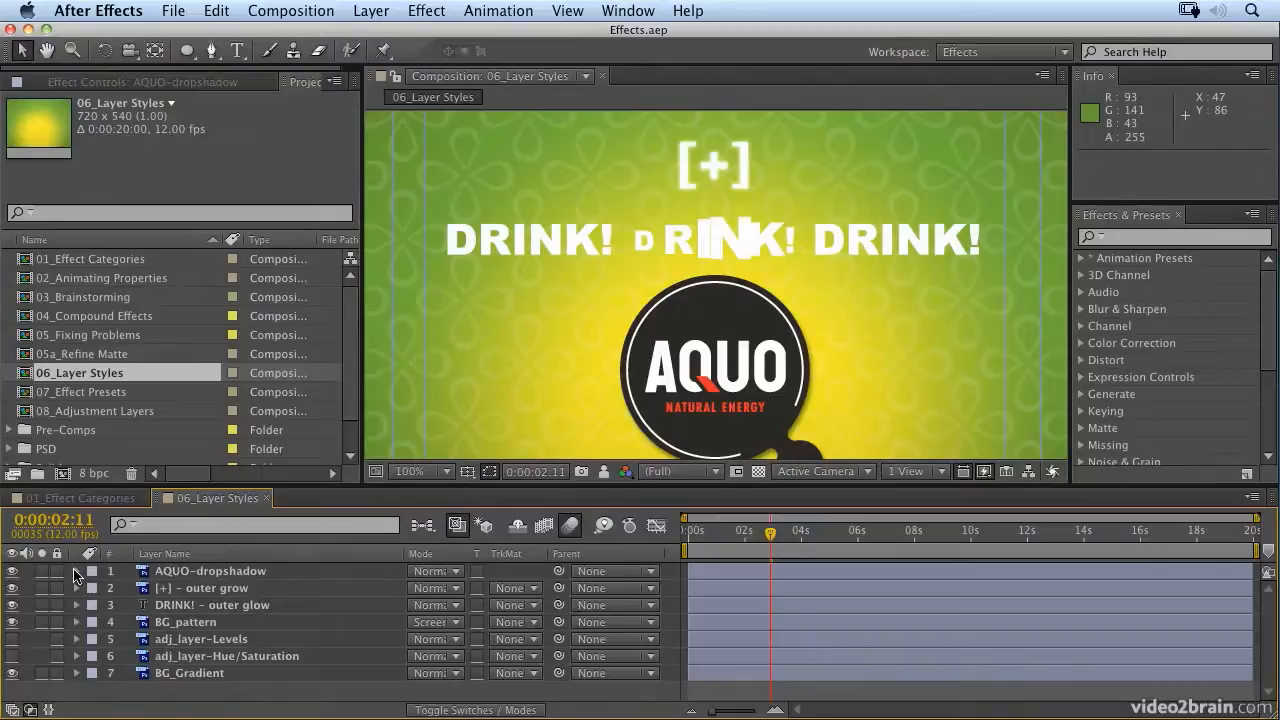
# - Expand the AQUO-dropshadow layer with its Transform and Layer Styles groups collapsed
pyautogui.click(77, 575)
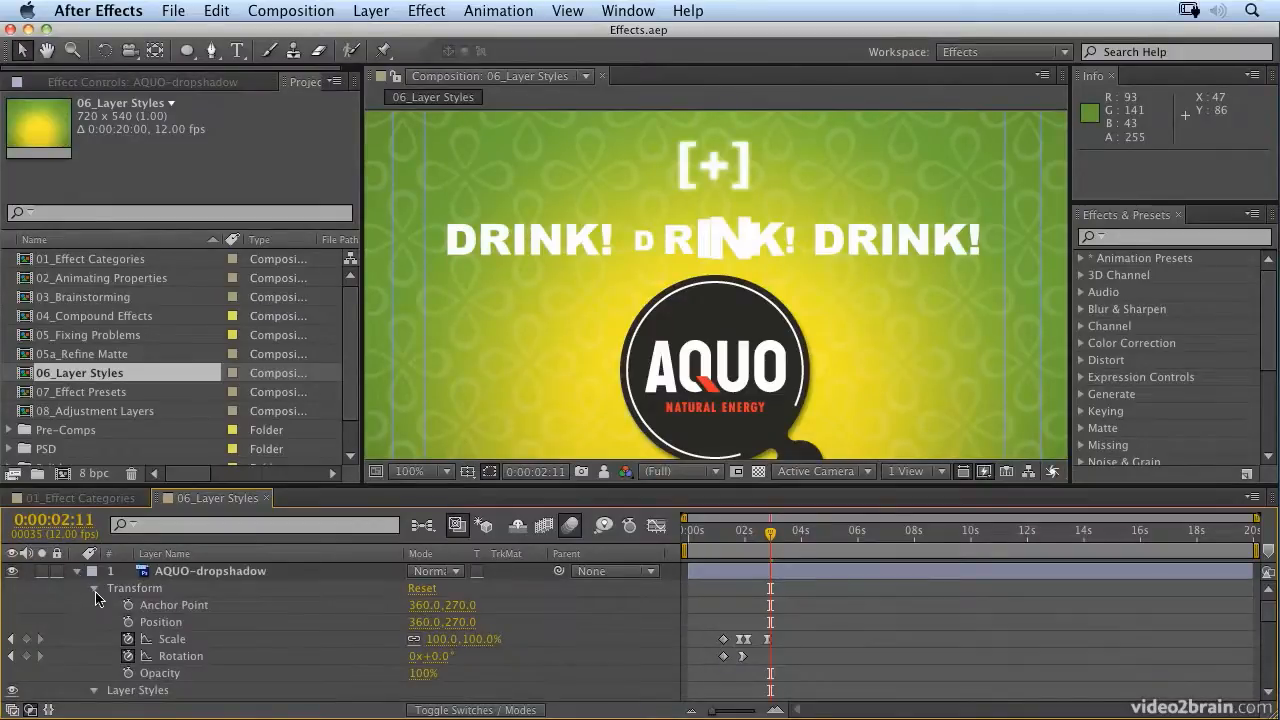
pyautogui.click(95, 591)
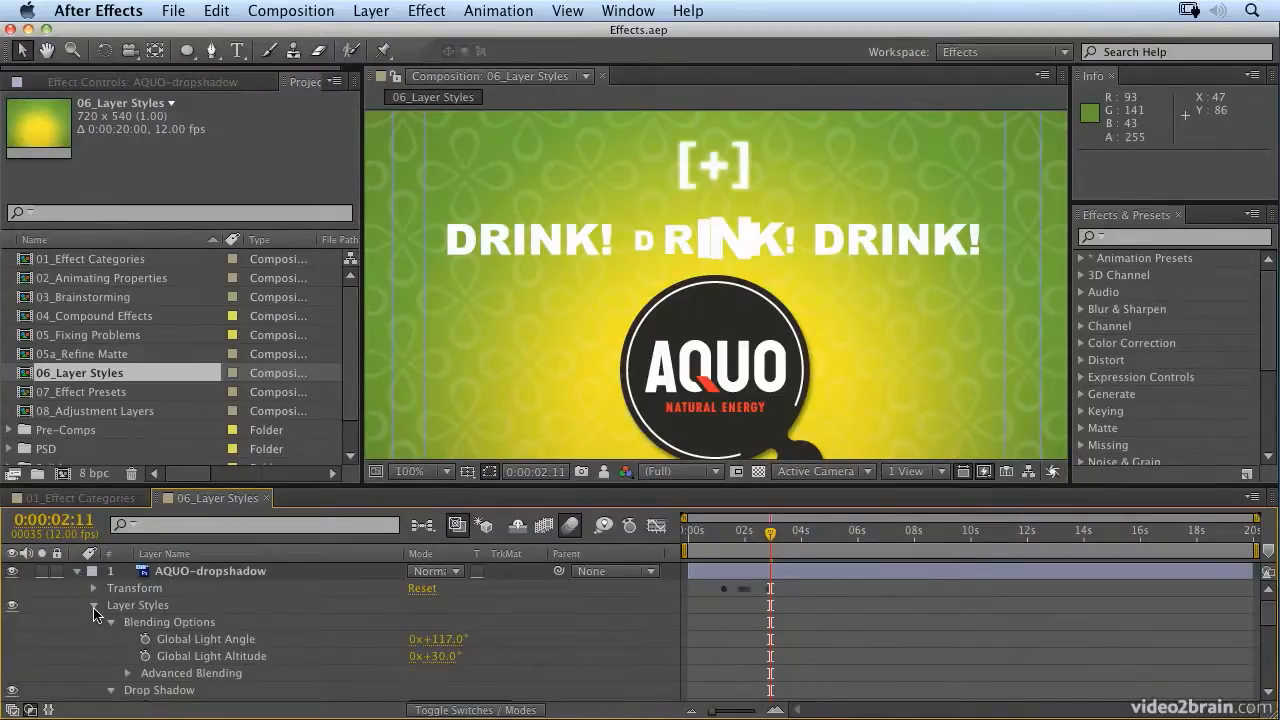
pyautogui.click(94, 607)
# - Find the Hue/Saturation effect by searching for "hue" and apply it to the AQUO-dropshadow layer
pyautogui.click(194, 574)
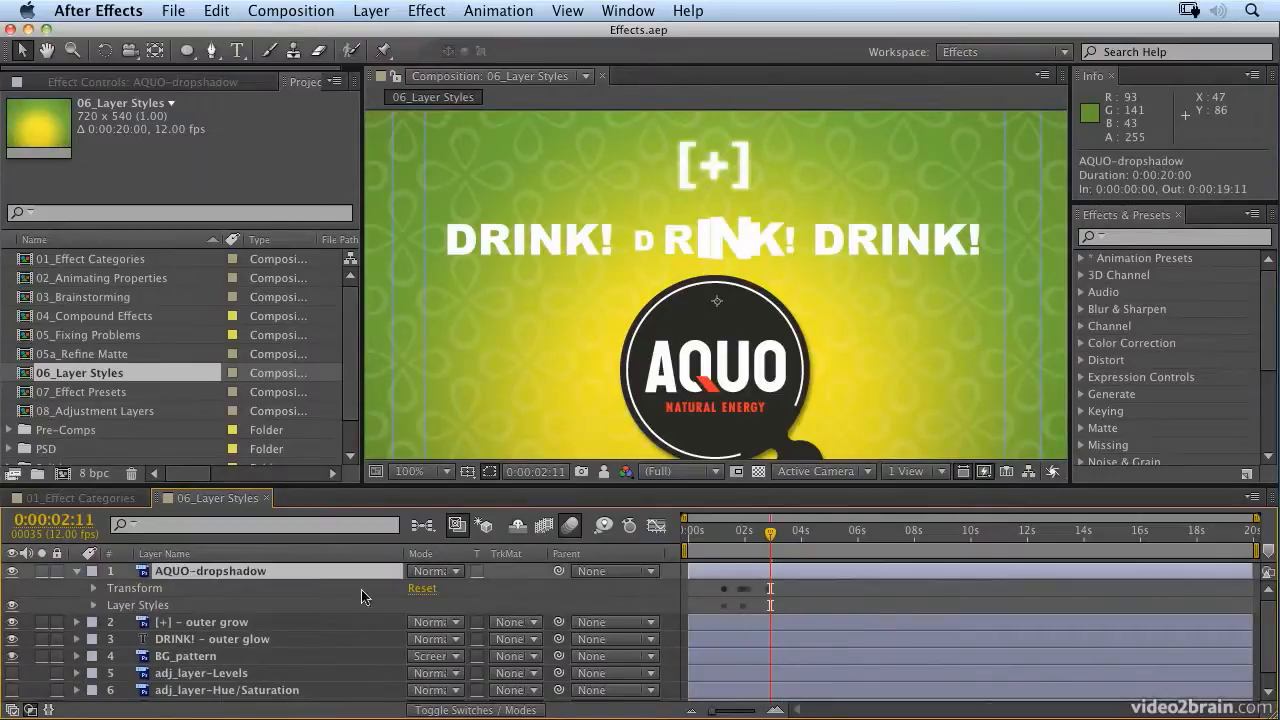
pyautogui.click(1148, 238)
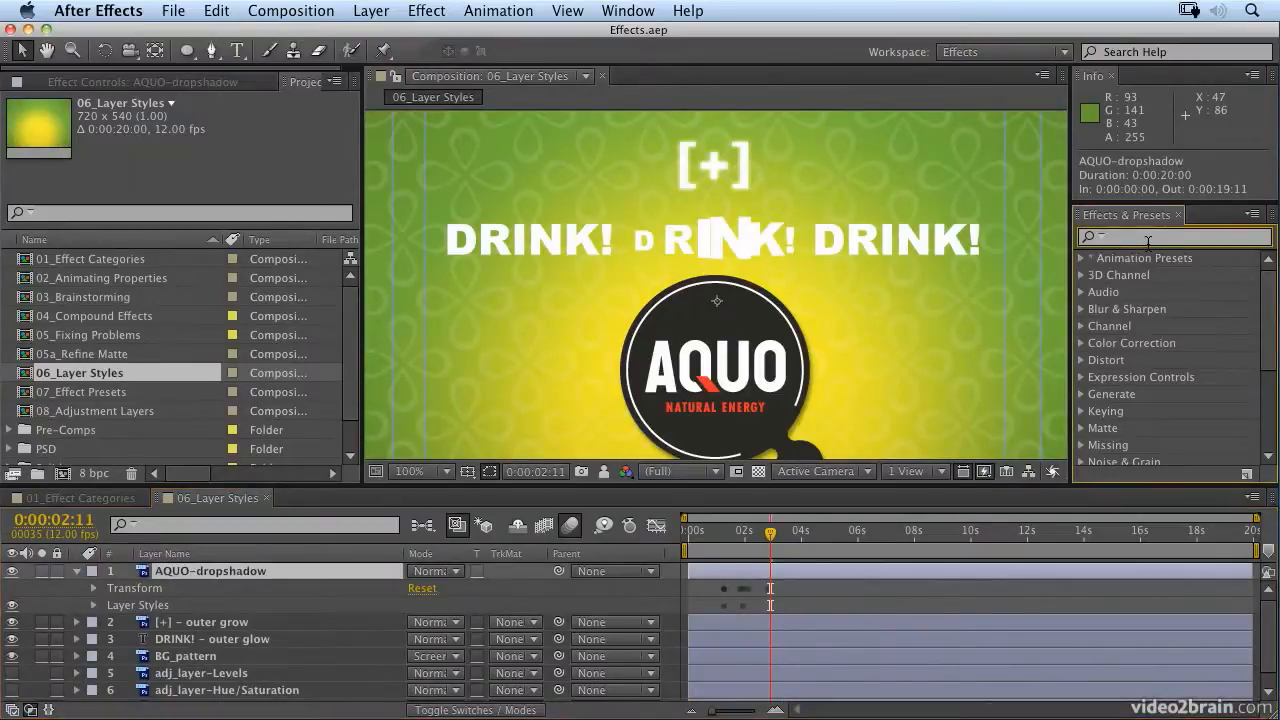
pyautogui.write('hue')
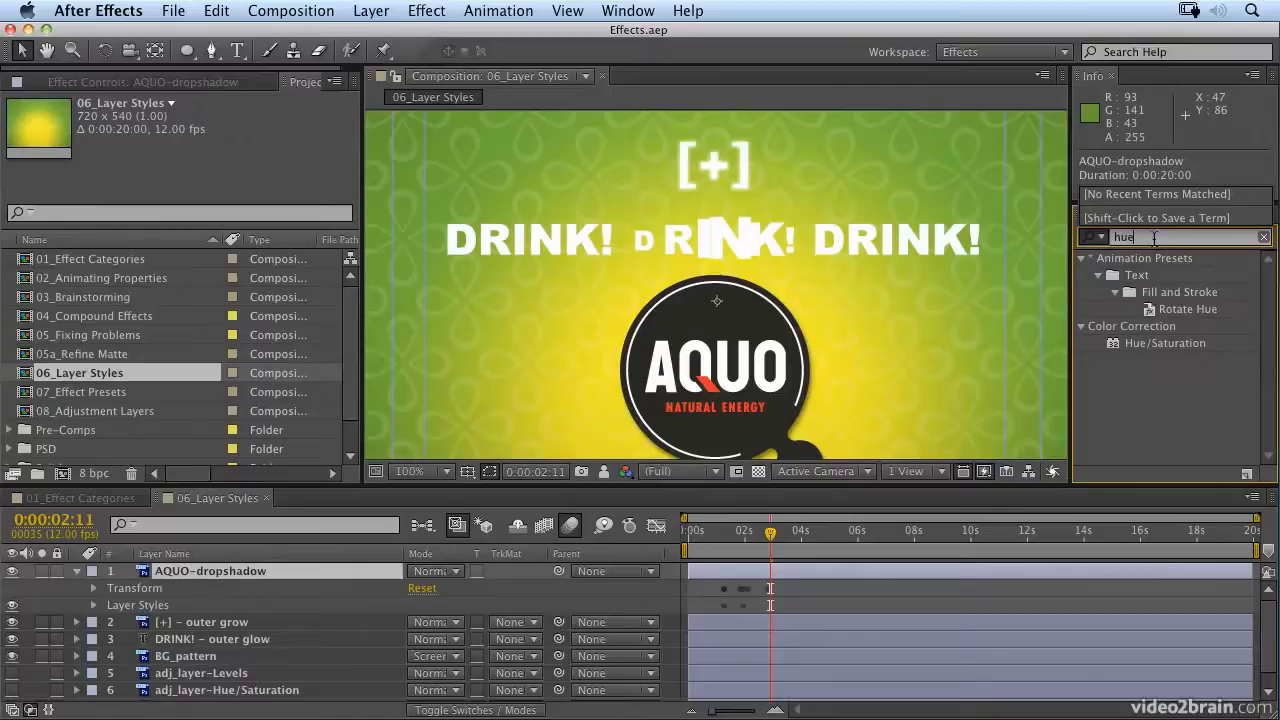
pyautogui.doubleClick(1170, 345)
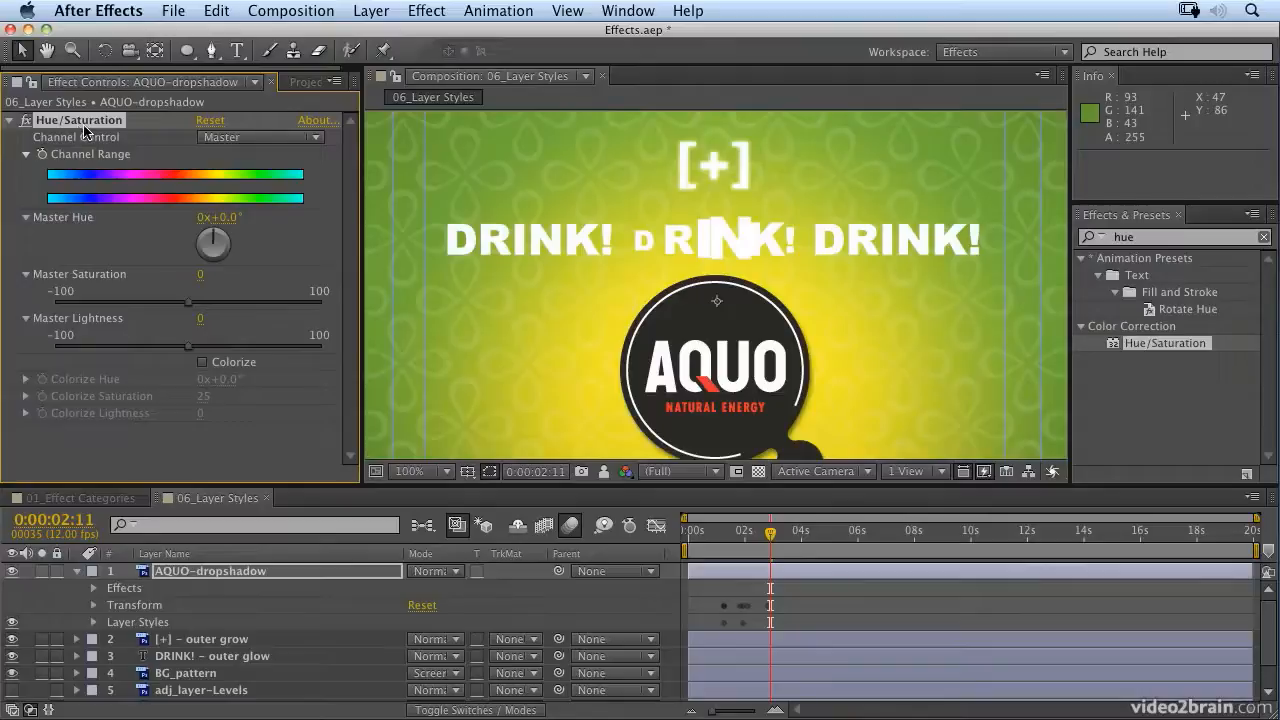
# - Set the Drop Shadow colour of the AQUO-dropshadow layer to dark red 7A2121 at the current frame
pyautogui.click(94, 623)
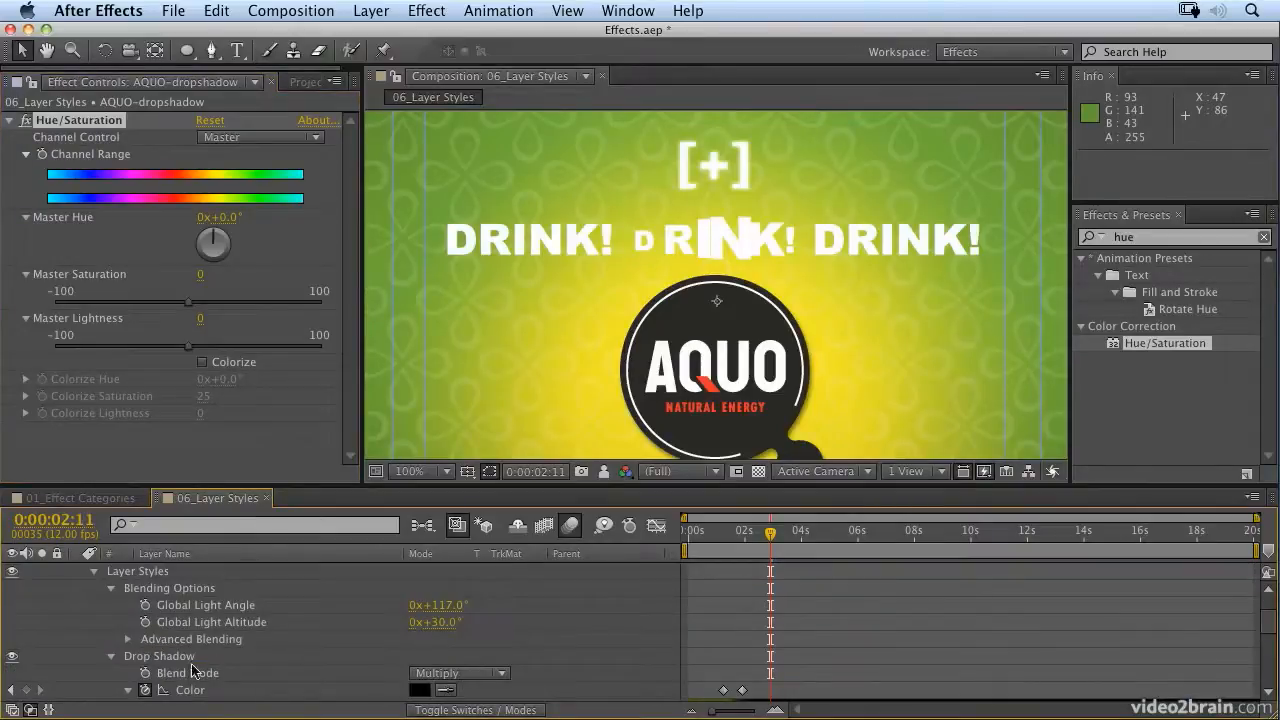
pyautogui.click(419, 690)
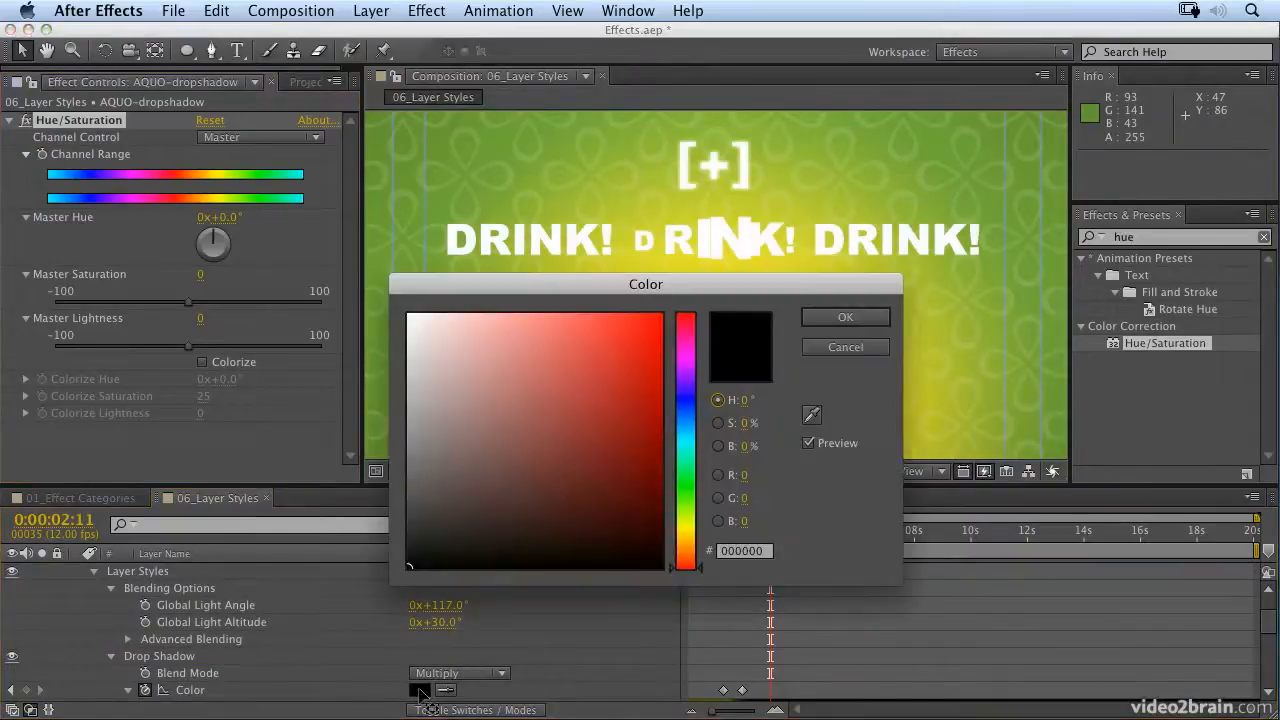
pyautogui.click(591, 448)
pyautogui.click(845, 317)
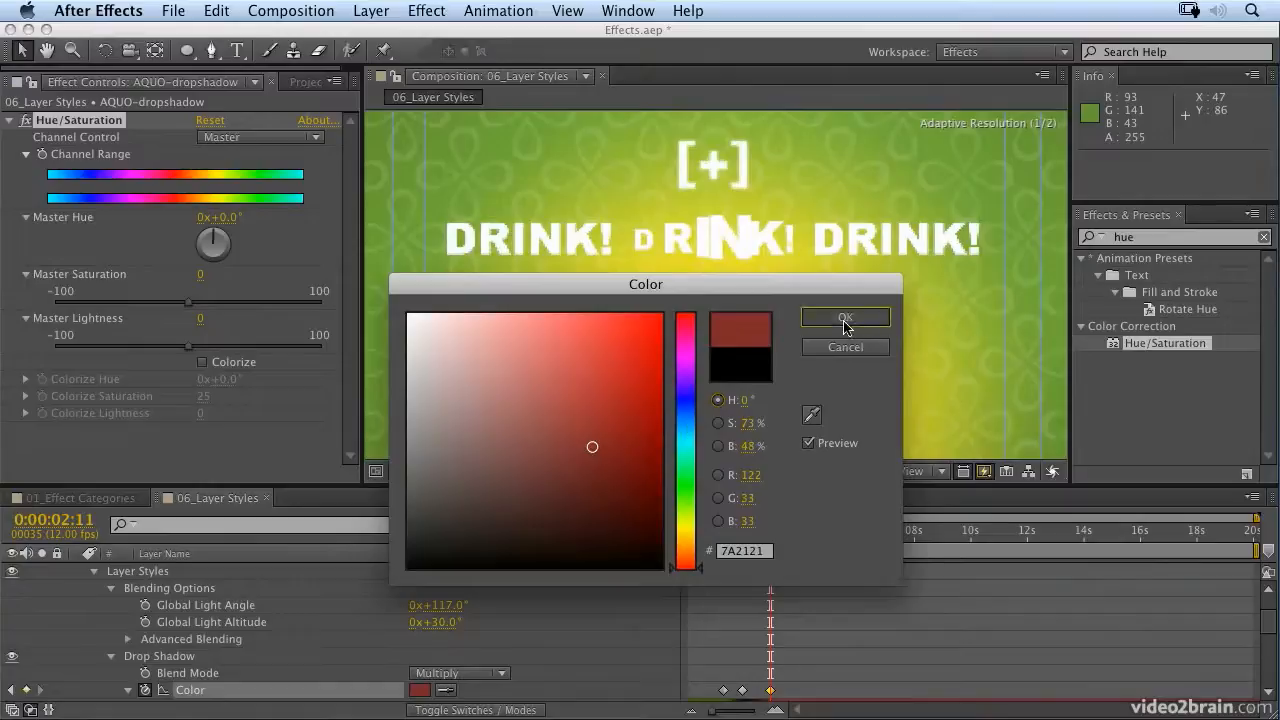
# - Raise the Drop Shadow opacity to 100% and its distance to 17
pyautogui.scroll(-2, 612, 656)
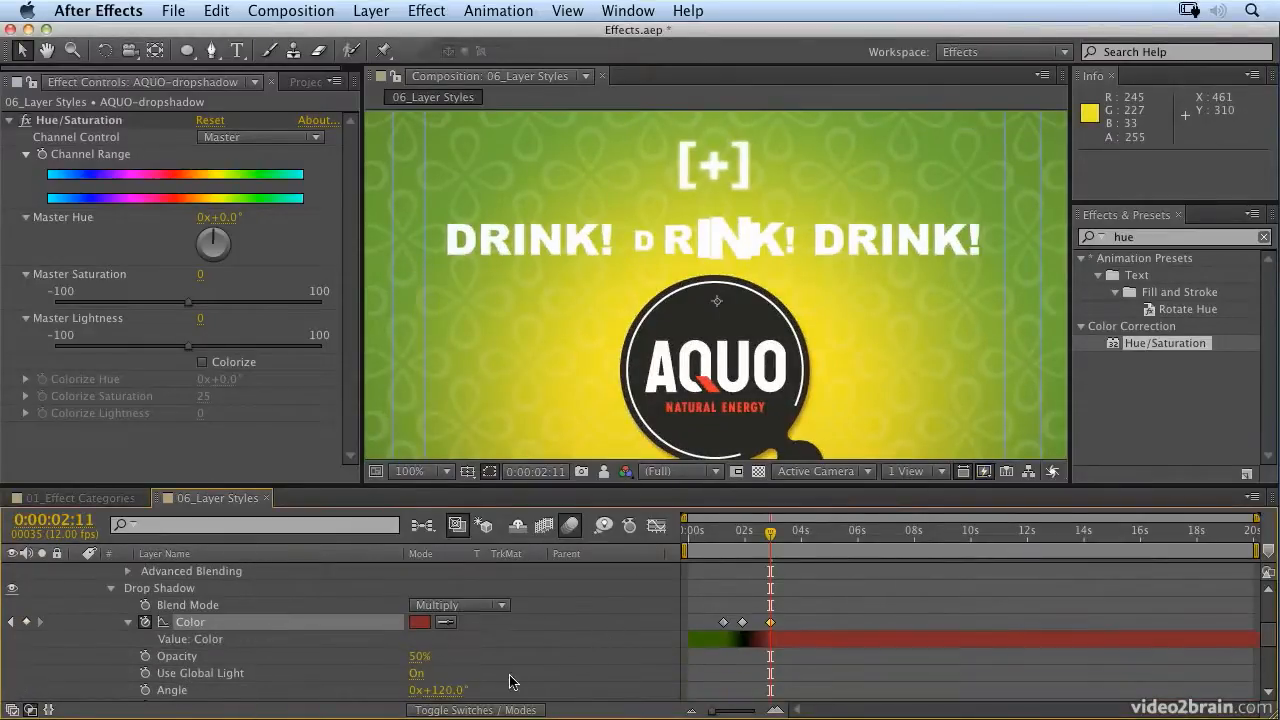
pyautogui.moveTo(418, 658); pyautogui.dragTo(582, 660)
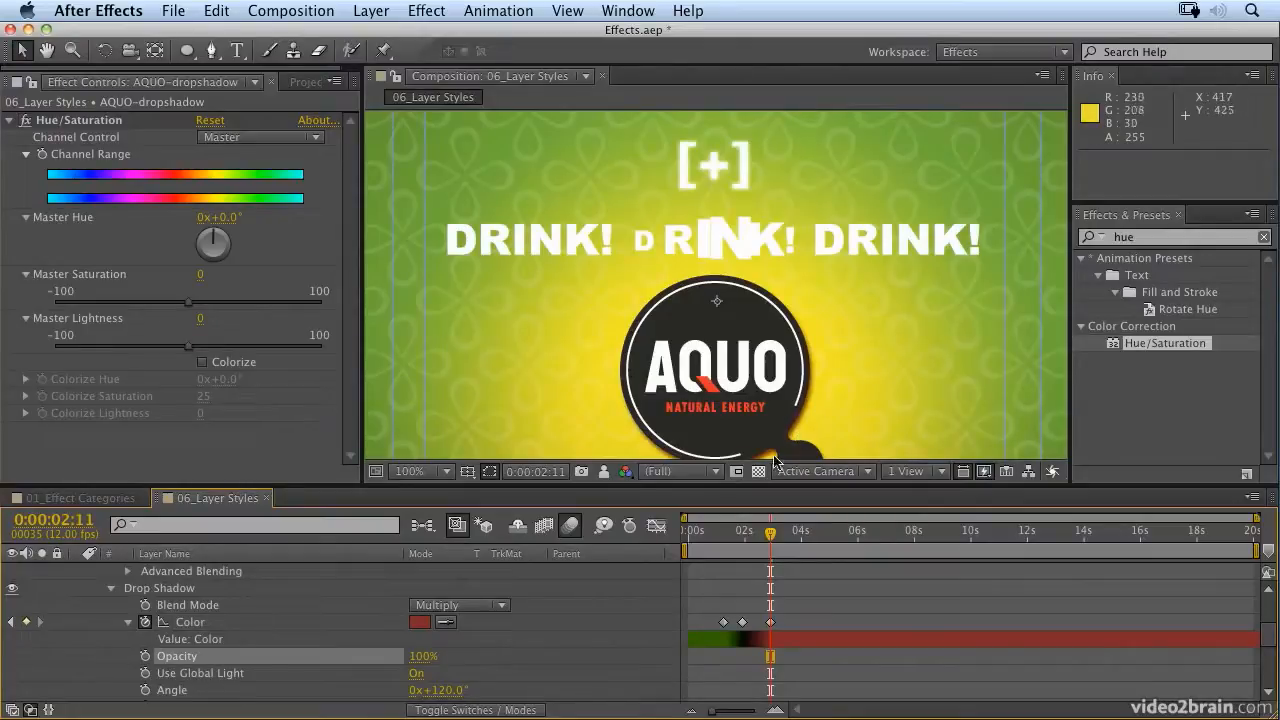
pyautogui.scroll(-1, 470, 672)
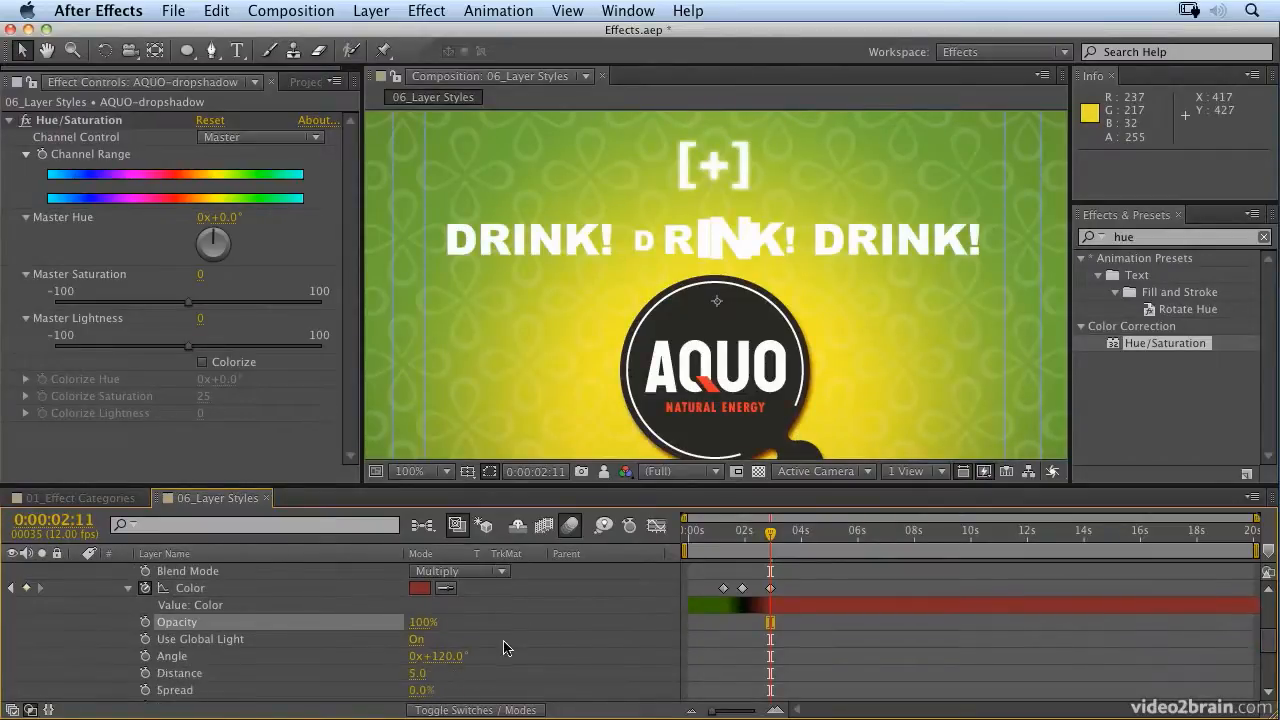
pyautogui.moveTo(420, 673); pyautogui.dragTo(432, 680)
# - Set the Master Hue of the AQUO-dropshadow layer's Hue/Saturation effect to +45°
pyautogui.scroll(5, 432, 678)
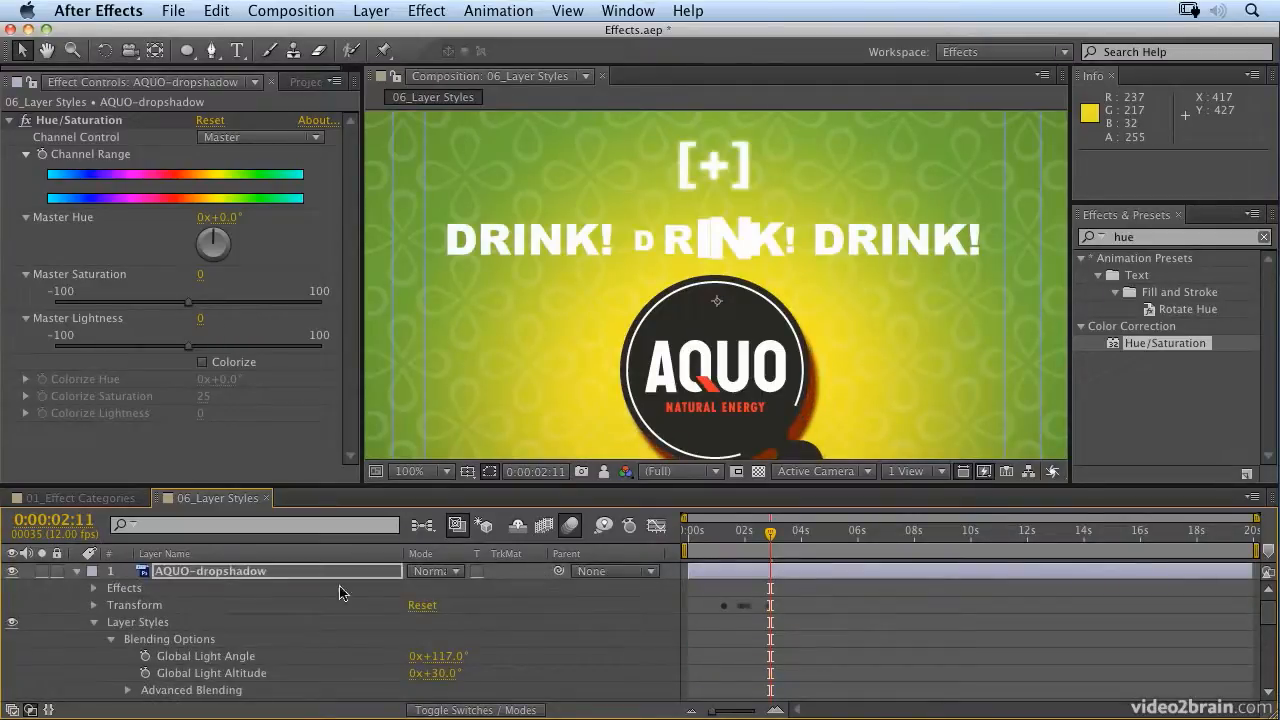
pyautogui.click(240, 576)
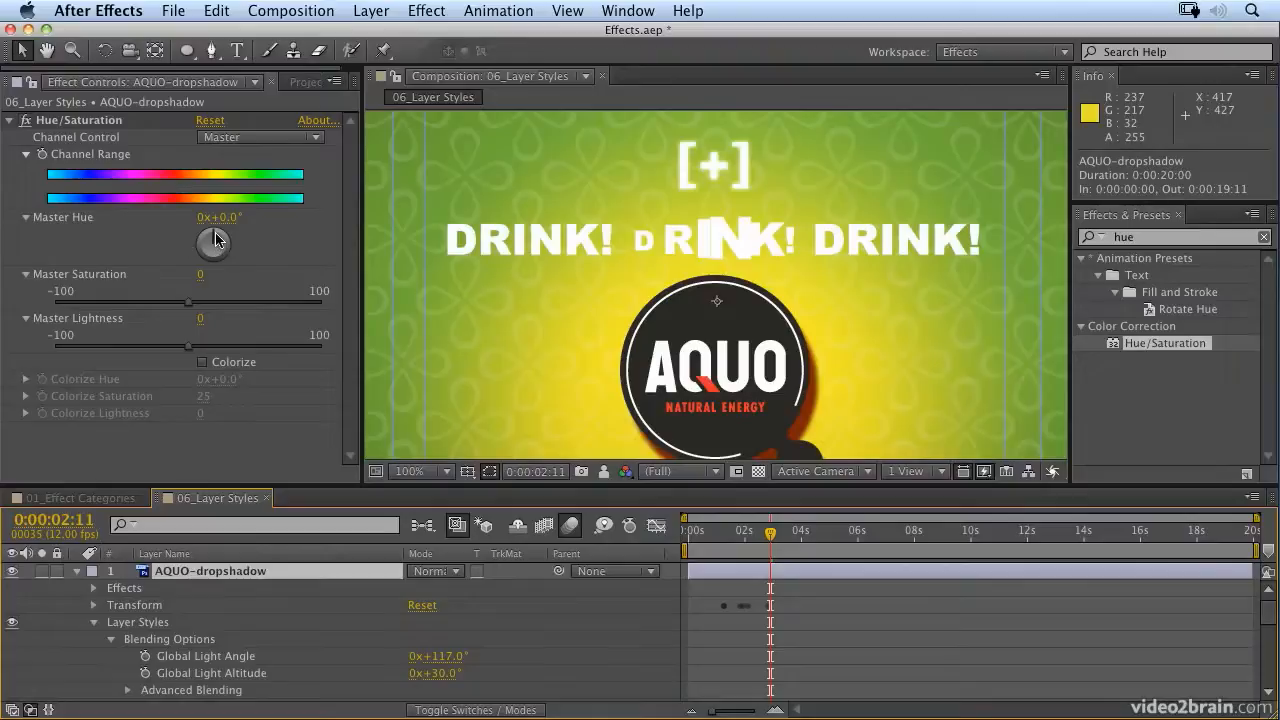
pyautogui.moveTo(215, 238); pyautogui.dragTo(228, 235)
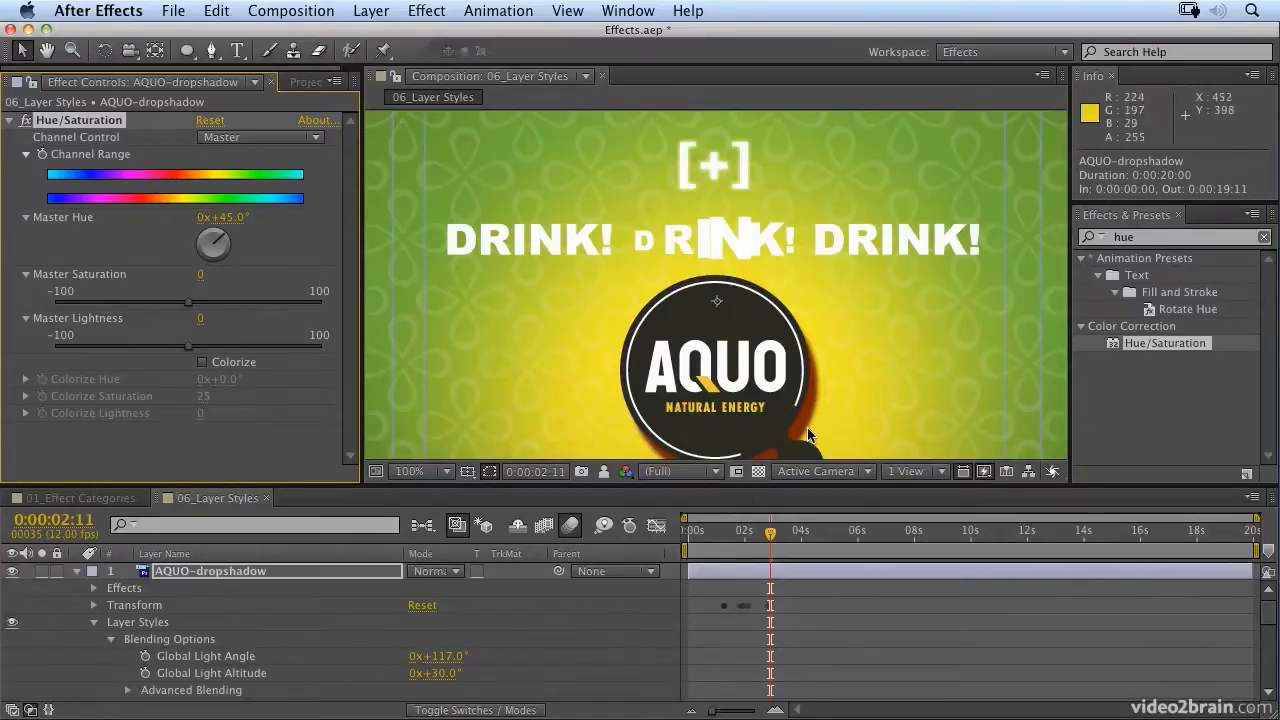
# - Delete the Hue/Saturation effect from the AQUO-dropshadow layer
pyautogui.click(9, 121)
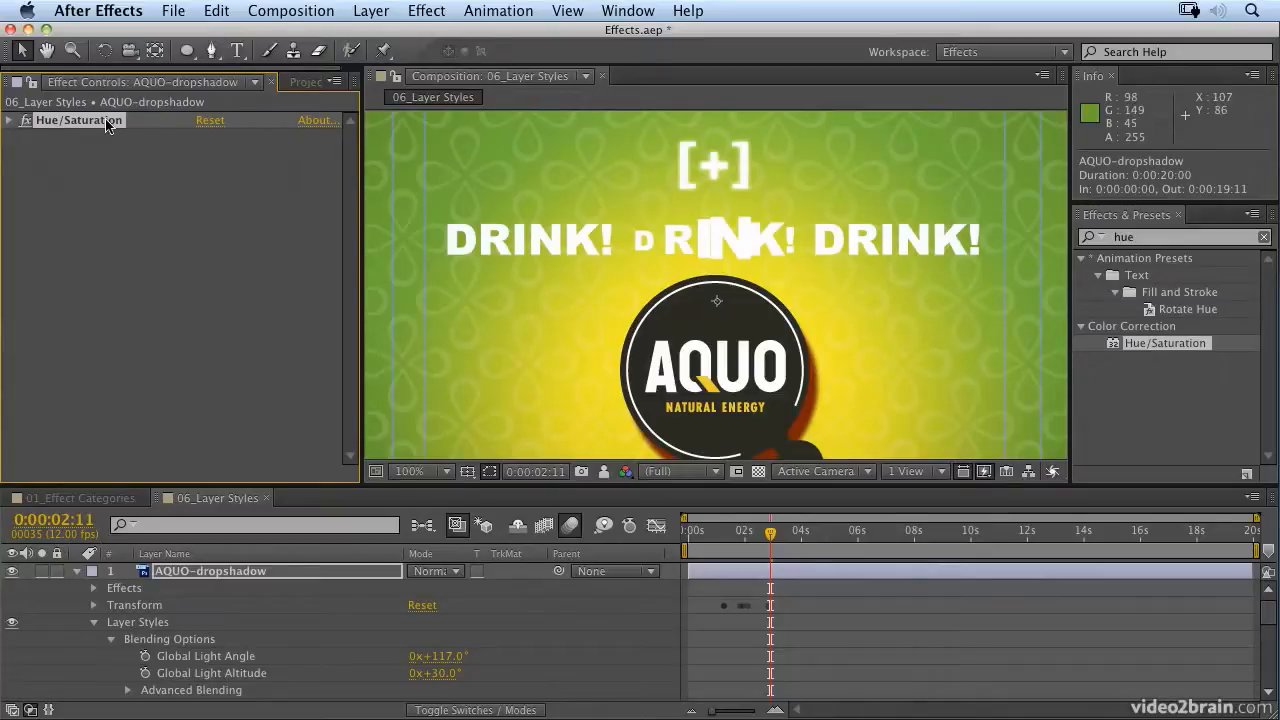
pyautogui.press('Delete')
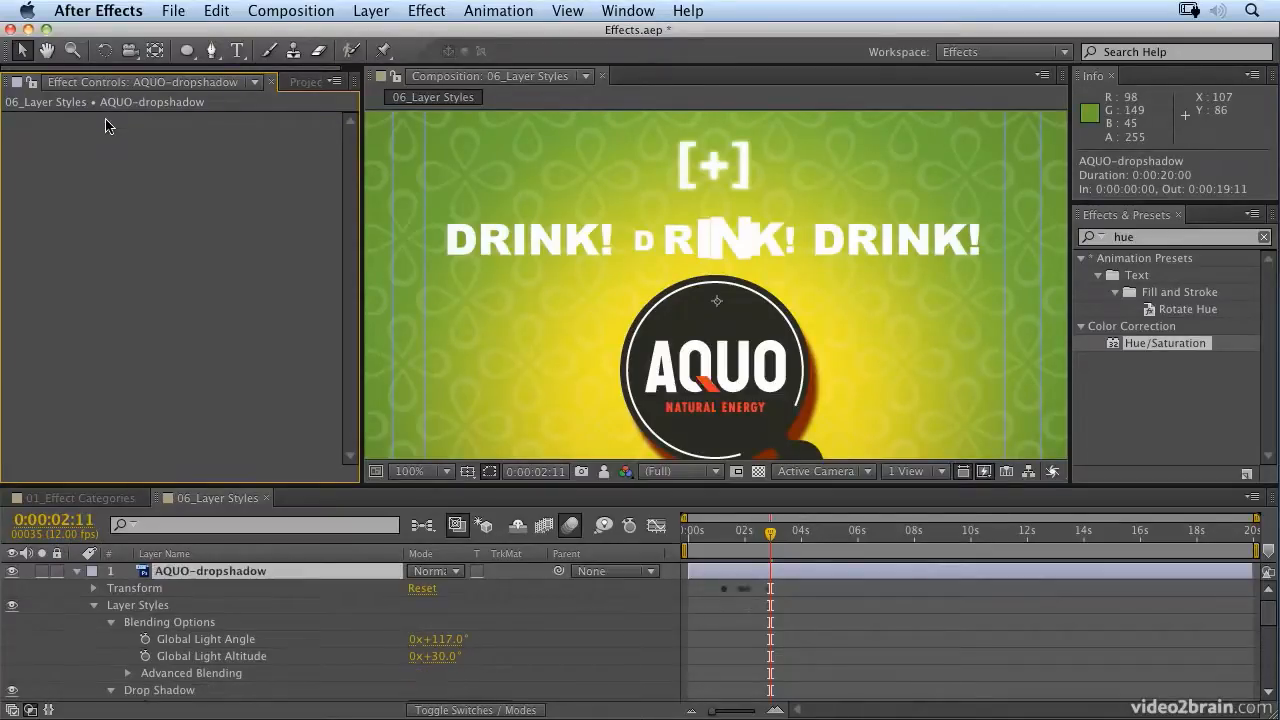
# - Collapse the Blending Options and set the Drop Shadow colour to black (000000) at the current frame
pyautogui.click(112, 626)
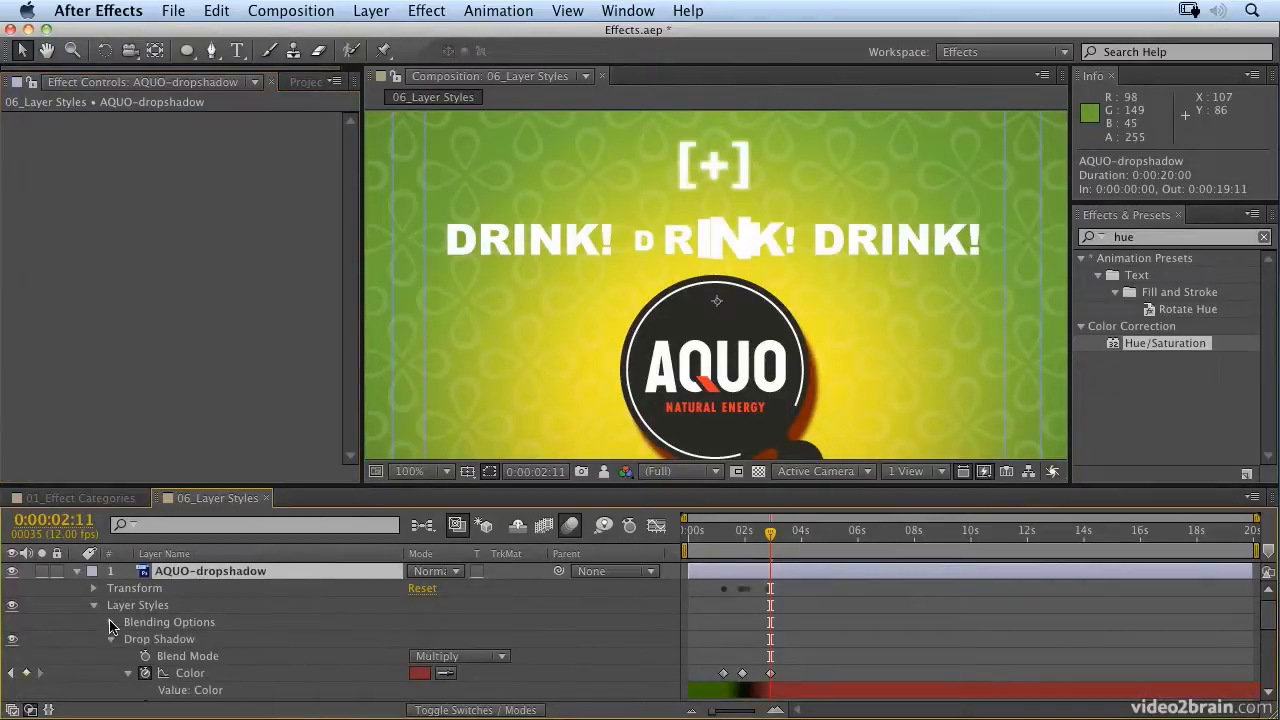
pyautogui.click(419, 673)
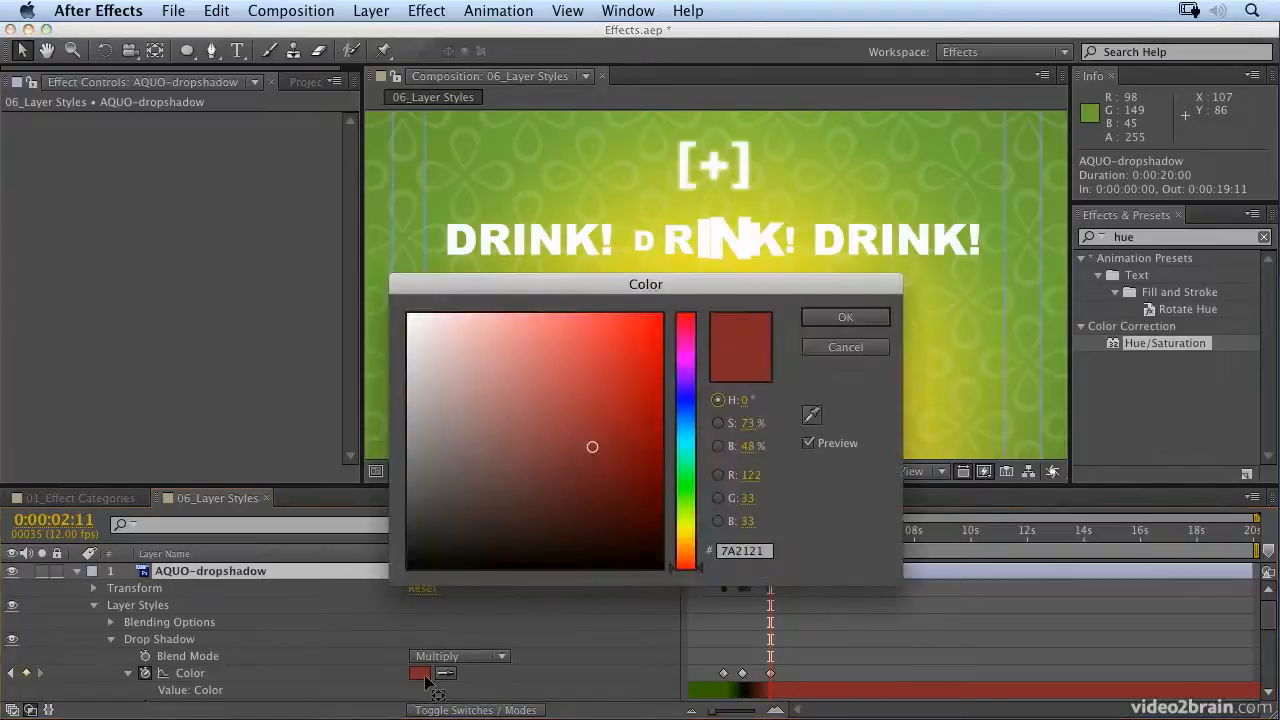
pyautogui.click(472, 569)
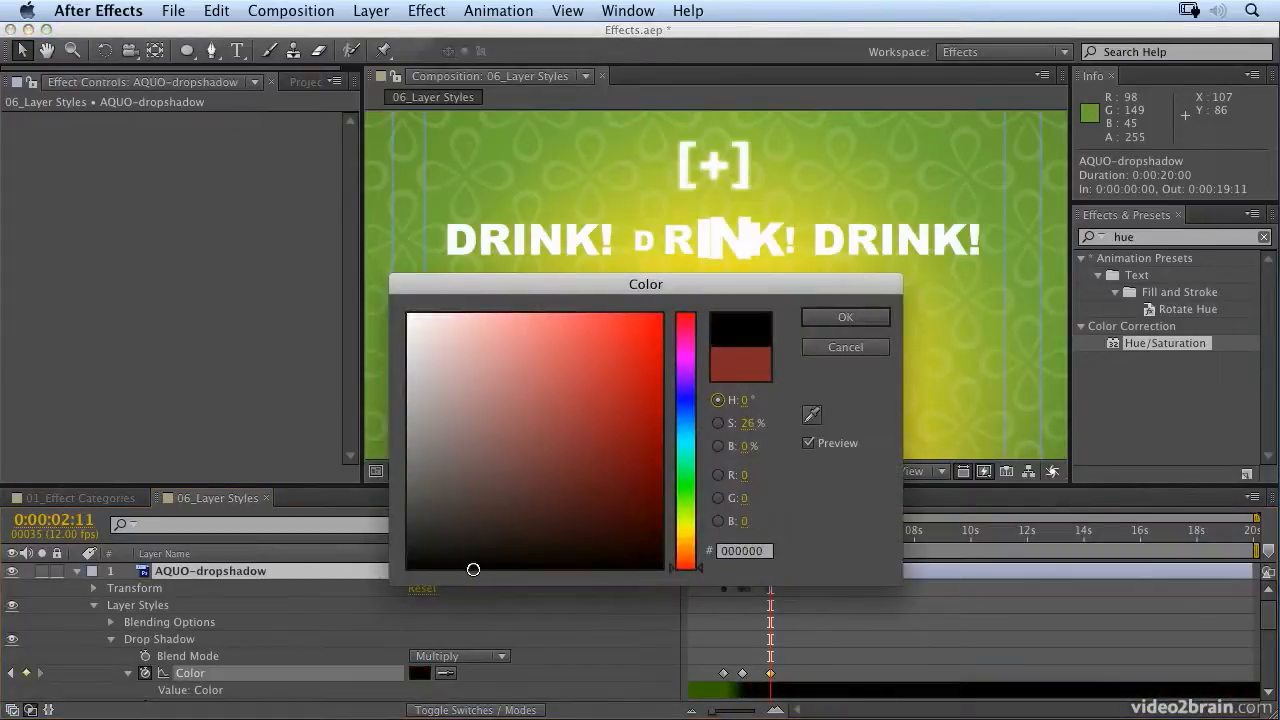
pyautogui.click(820, 322)
# - Reduce the Drop Shadow distance to 9 and its opacity to 50%
pyautogui.scroll(-5, 200, 675)
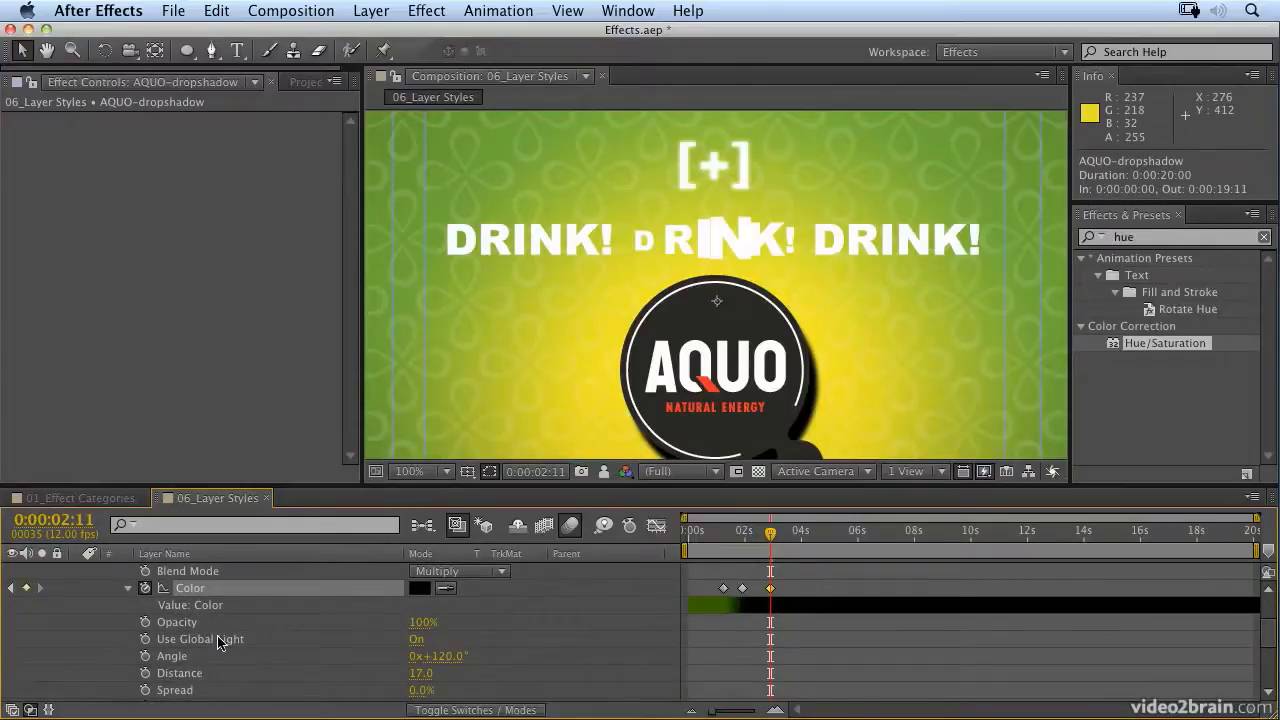
pyautogui.click(414, 674)
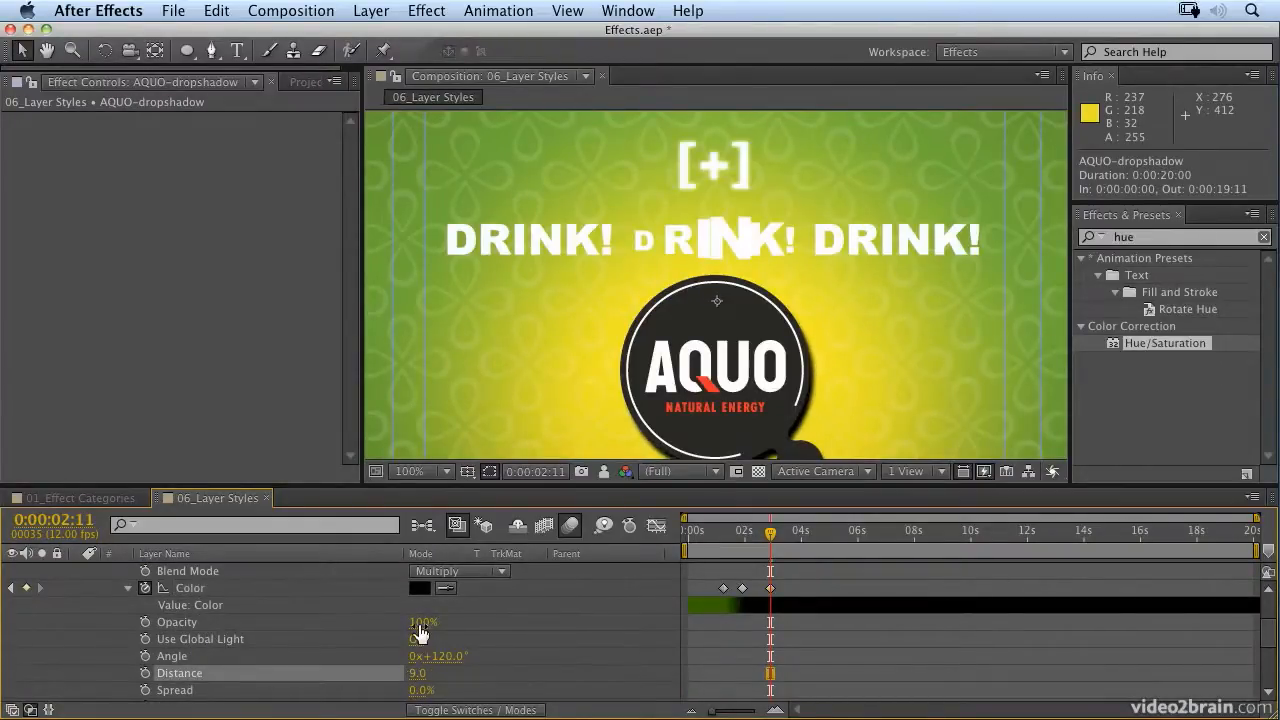
pyautogui.moveTo(418, 622); pyautogui.dragTo(372, 622)
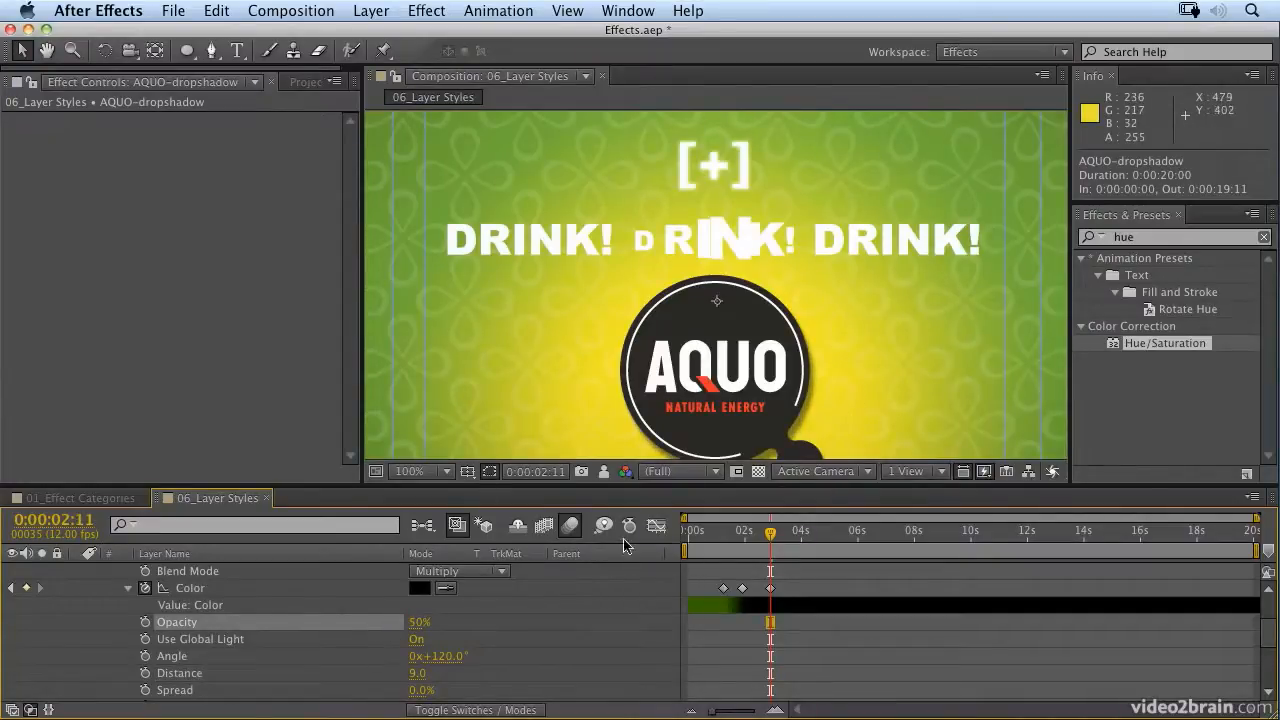
pyautogui.scroll(2, 229, 627)
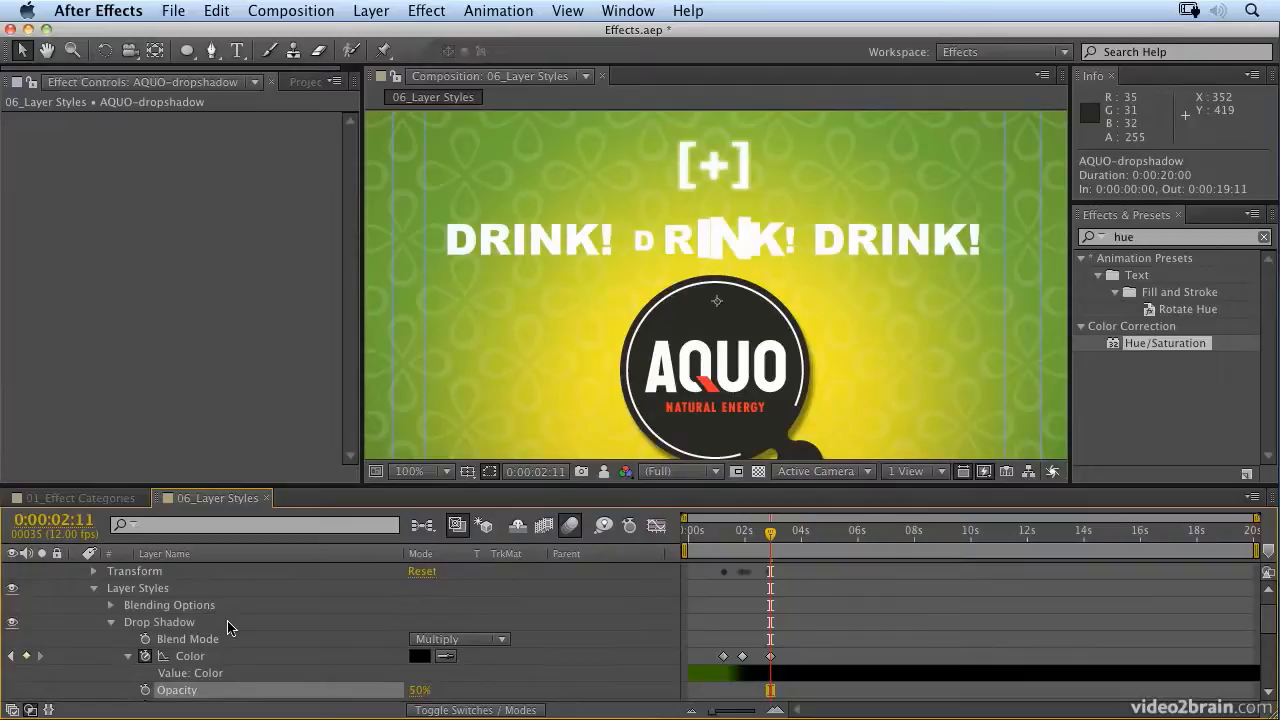
# - Collapse the Drop Shadow settings and add a Bevel and Emboss layer style to the AQUO-dropshadow layer
pyautogui.click(111, 622)
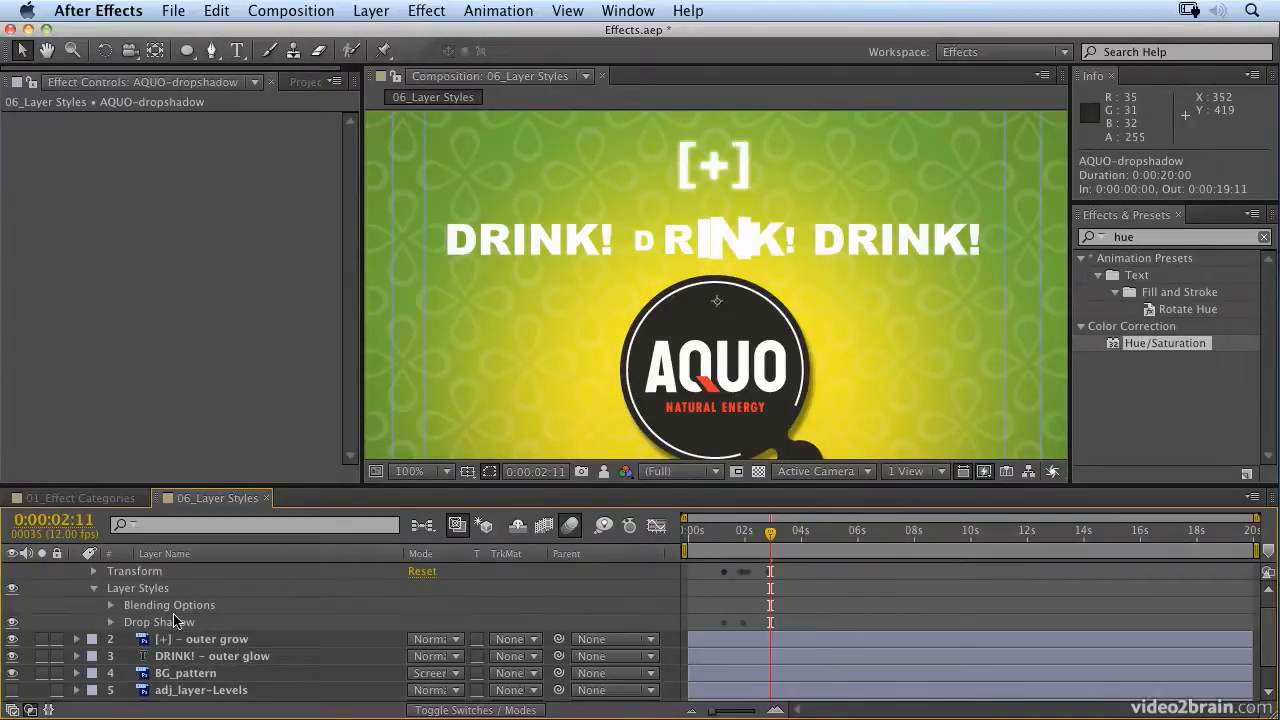
pyautogui.scroll(1, 206, 598)
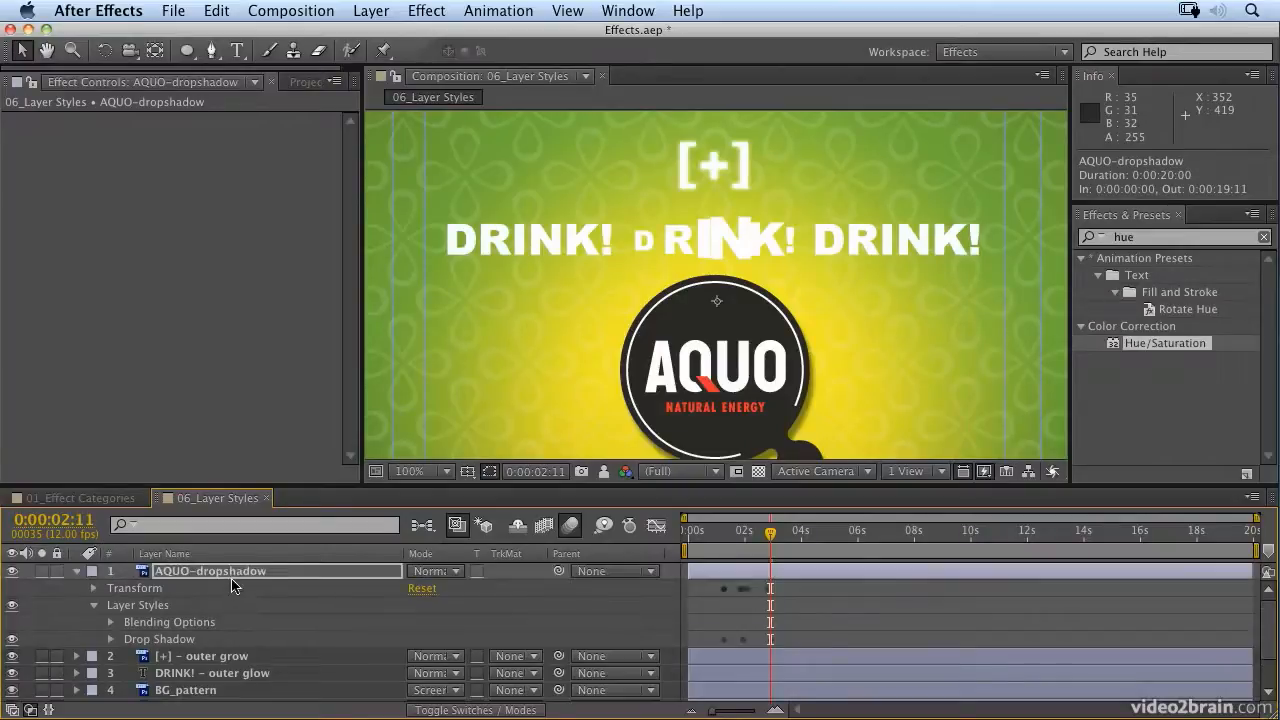
pyautogui.click(235, 574)
pyautogui.click(371, 12)
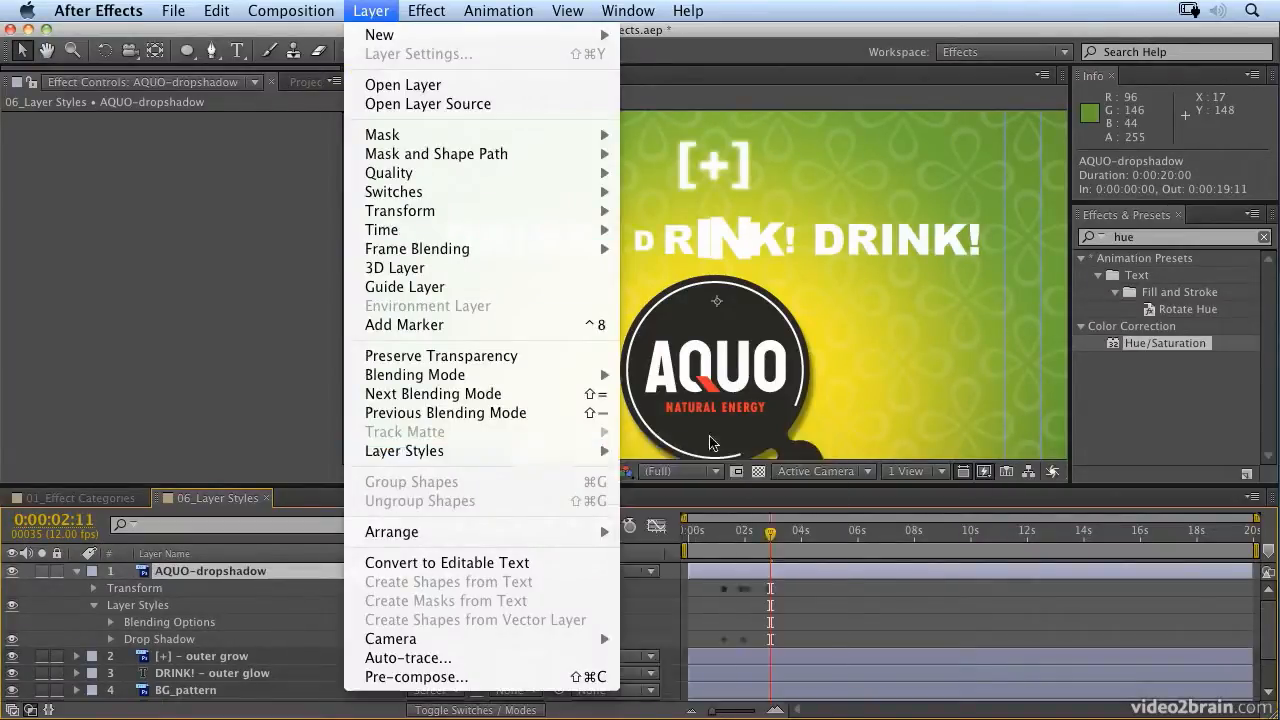
pyautogui.moveTo(532, 455)
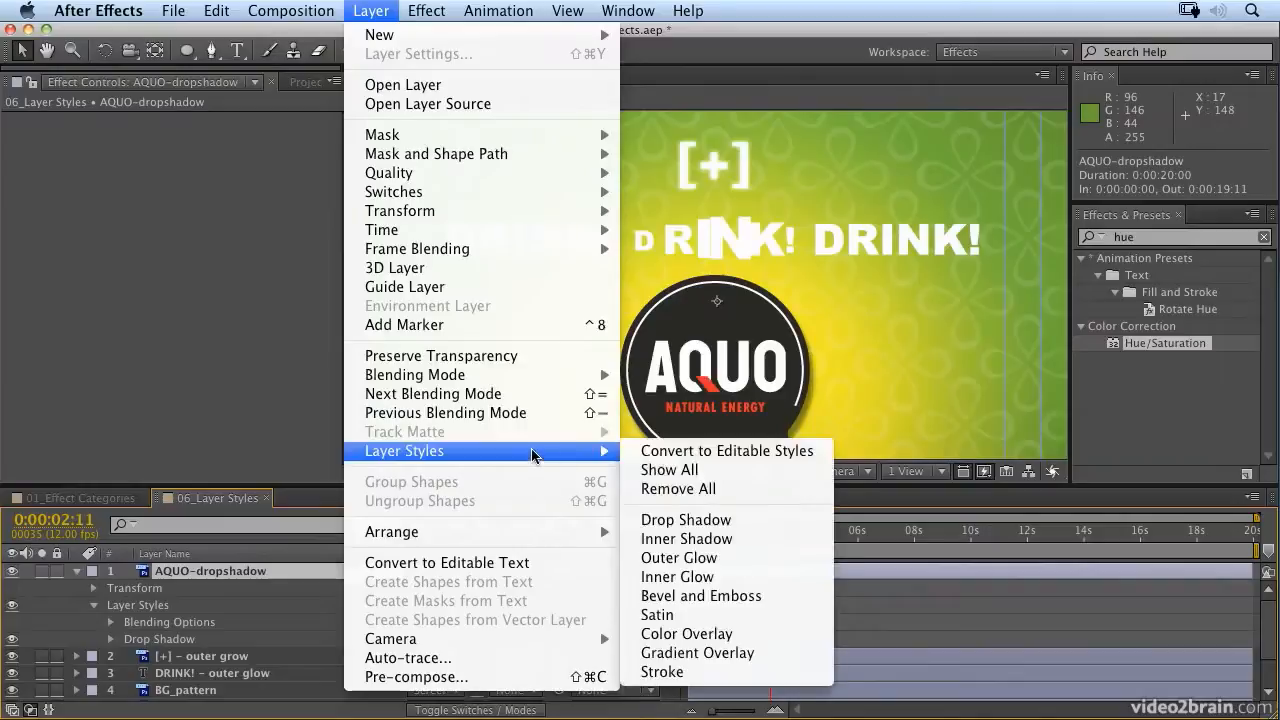
pyautogui.click(727, 599)
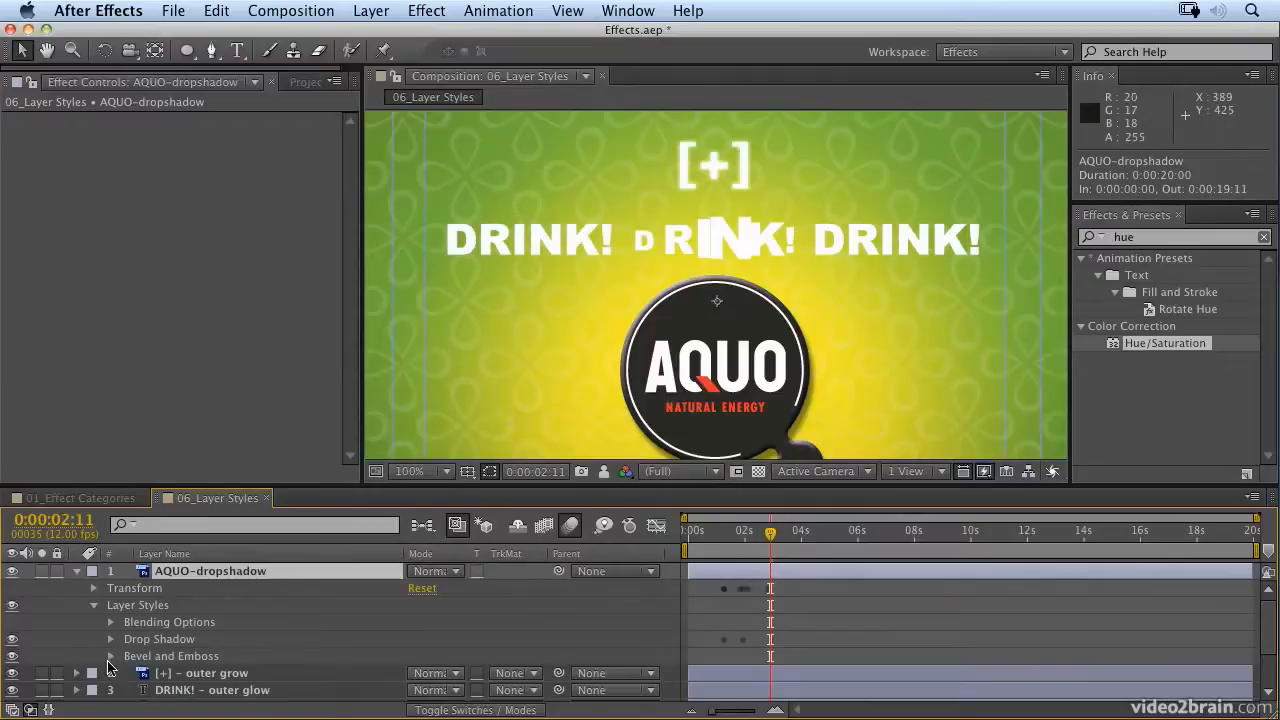
# - Expand the Bevel and Emboss style of the AQUO-dropshadow layer and set its Size to 3
pyautogui.click(110, 656)
pyautogui.scroll(1, 275, 655)
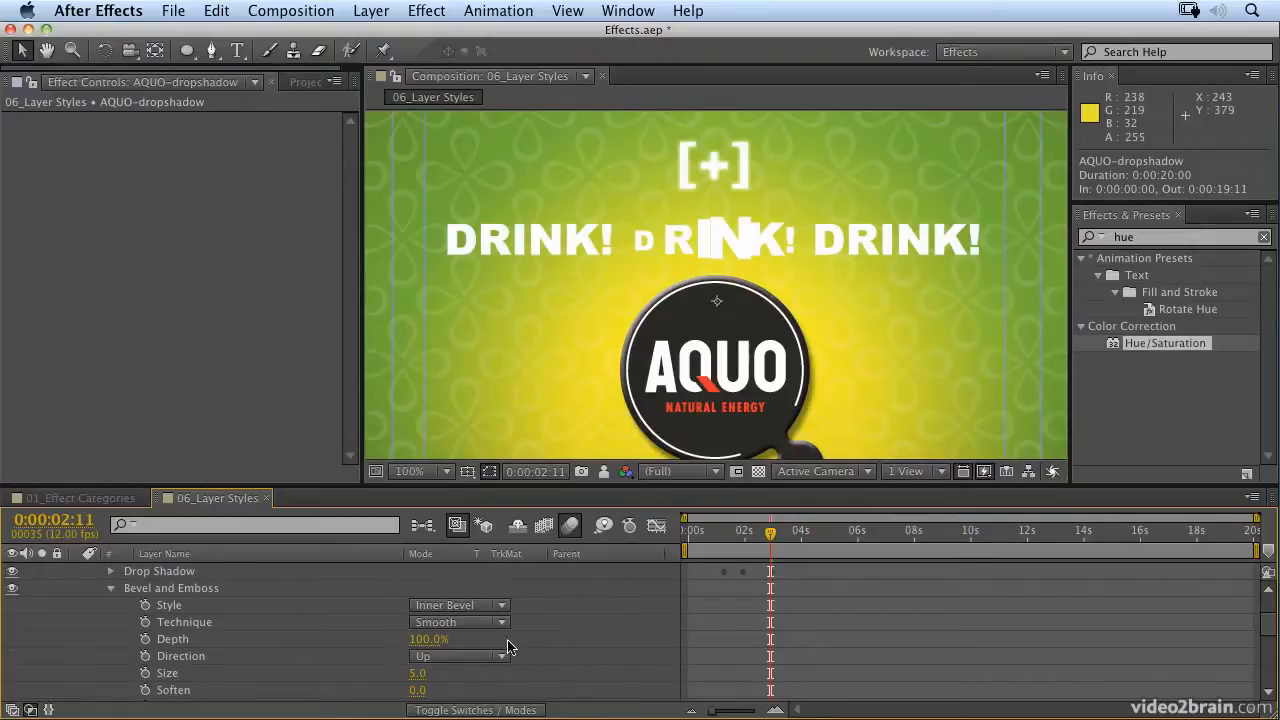
pyautogui.click(417, 676)
pyautogui.press('Down')
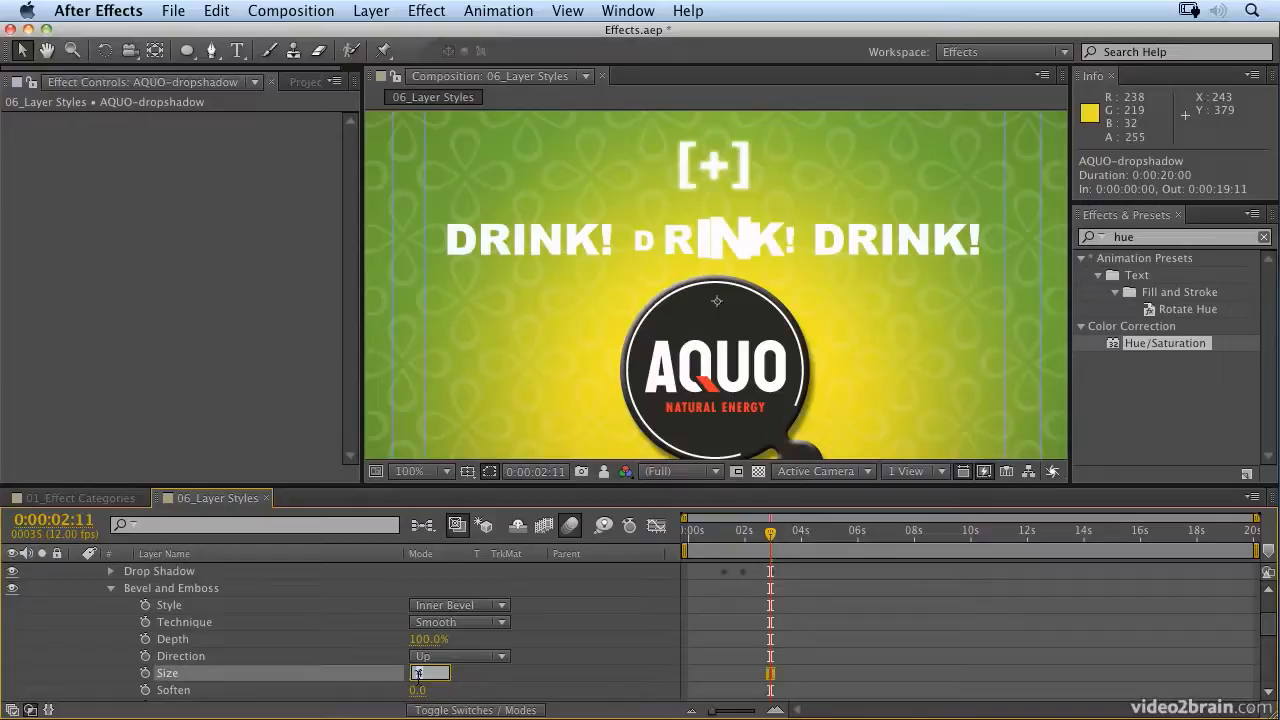
pyautogui.press('Down')
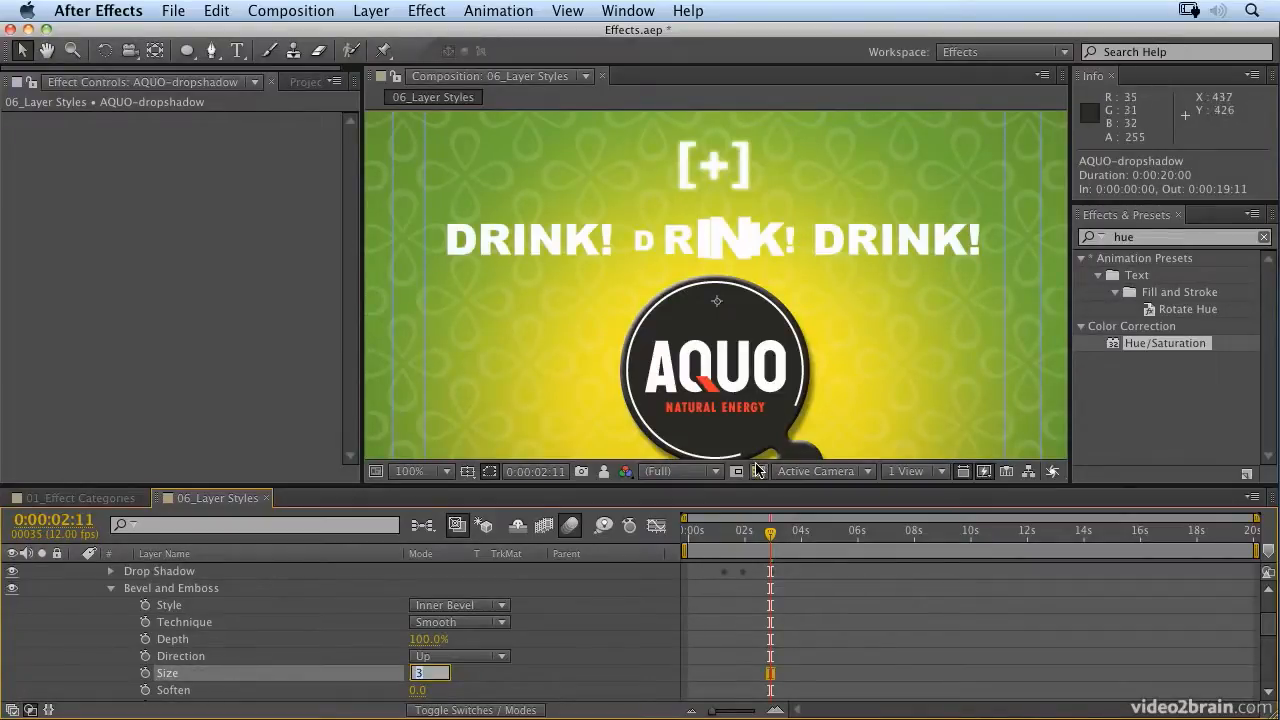
# - Set both the Highlight Opacity and the Shadow Opacity of the Bevel and Emboss style to 50%
pyautogui.scroll(-4, 426, 623)
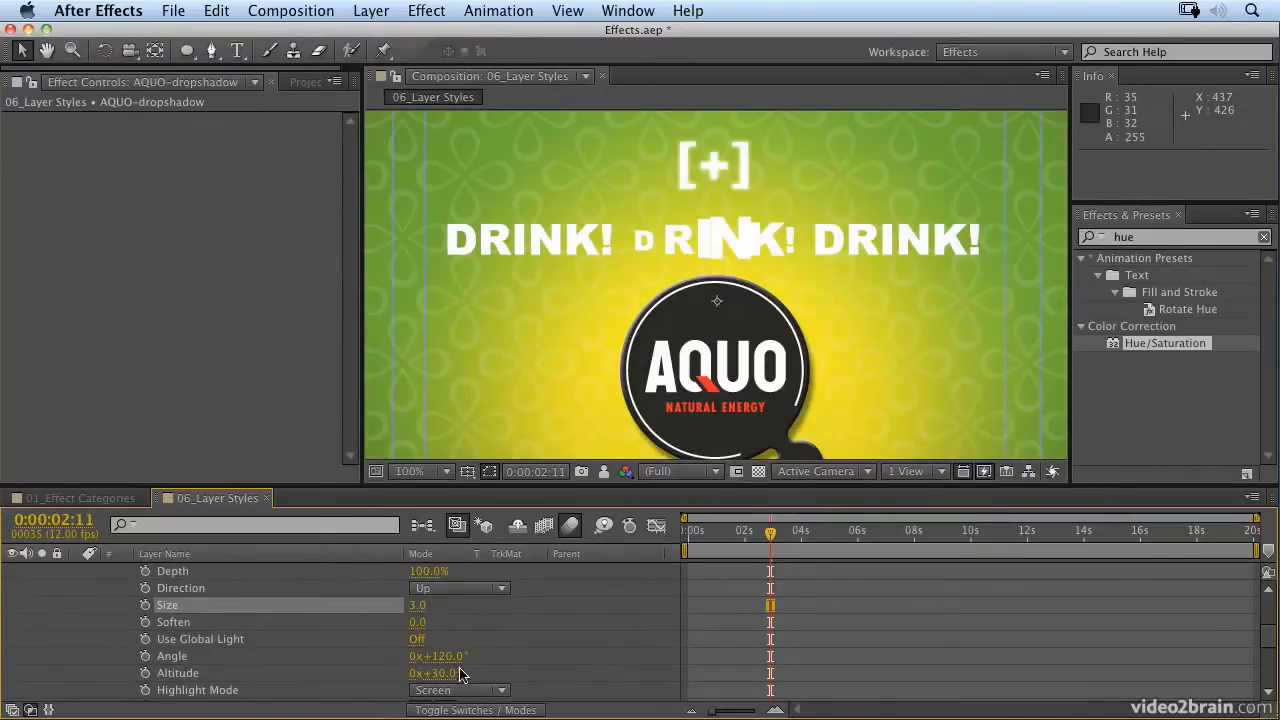
pyautogui.scroll(-3, 468, 650)
pyautogui.scroll(-4, 468, 648)
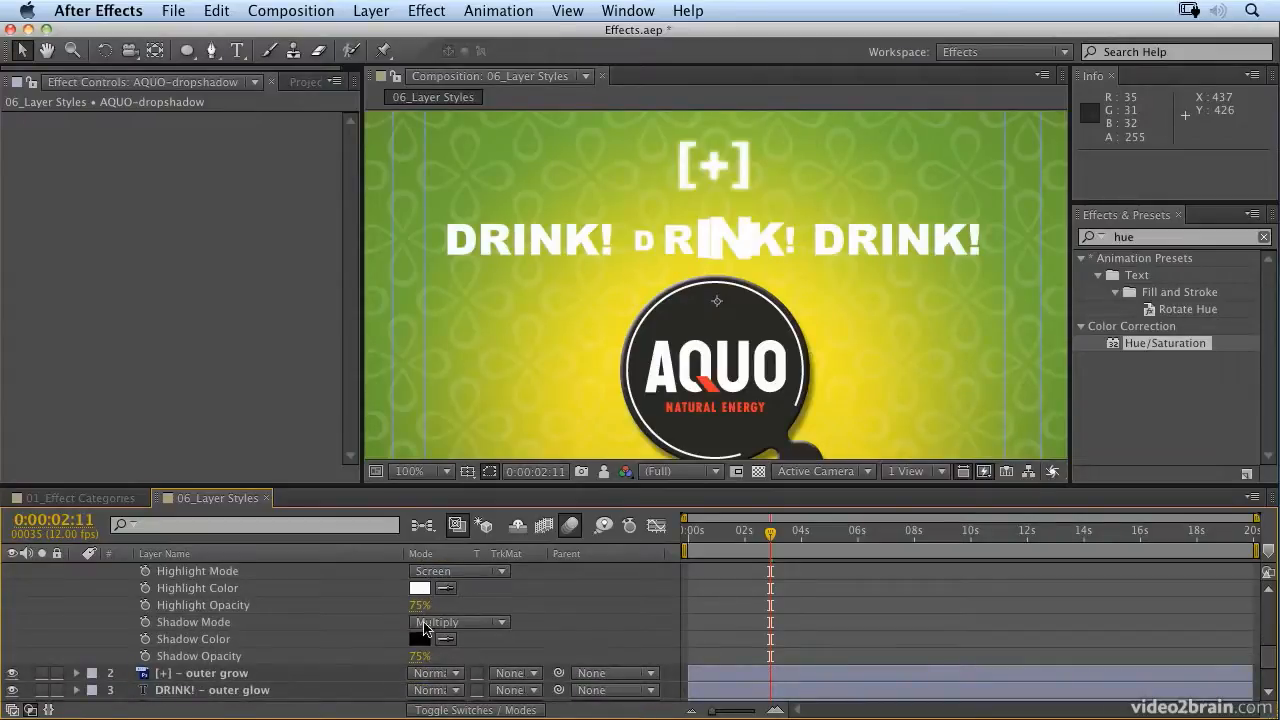
pyautogui.click(417, 606)
pyautogui.write('5')
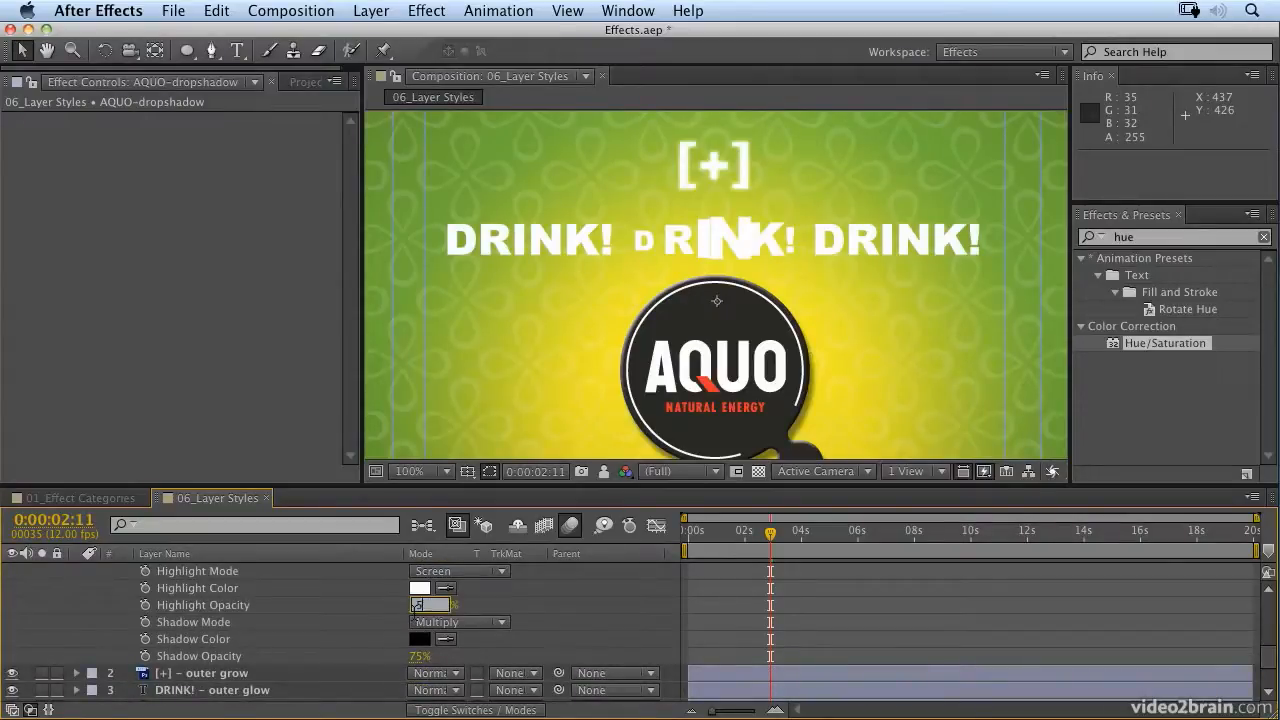
pyautogui.write('0')
pyautogui.press('Return')
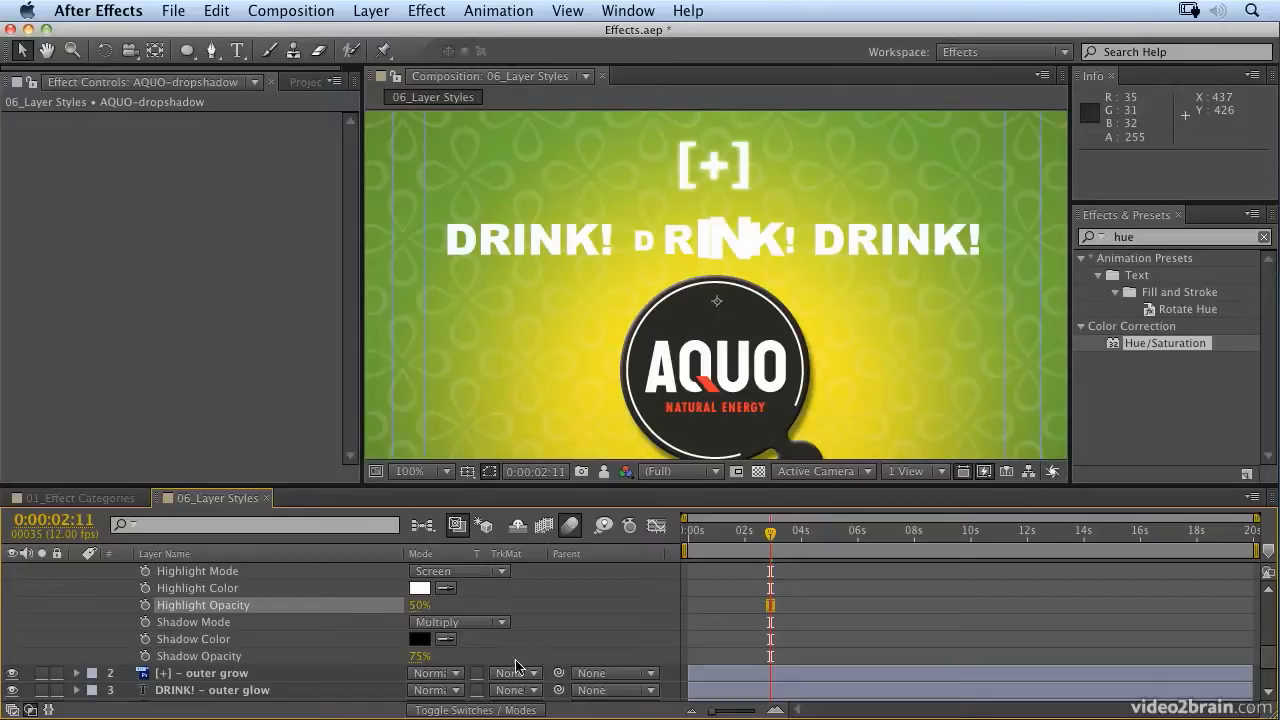
pyautogui.click(418, 656)
pyautogui.write('5')
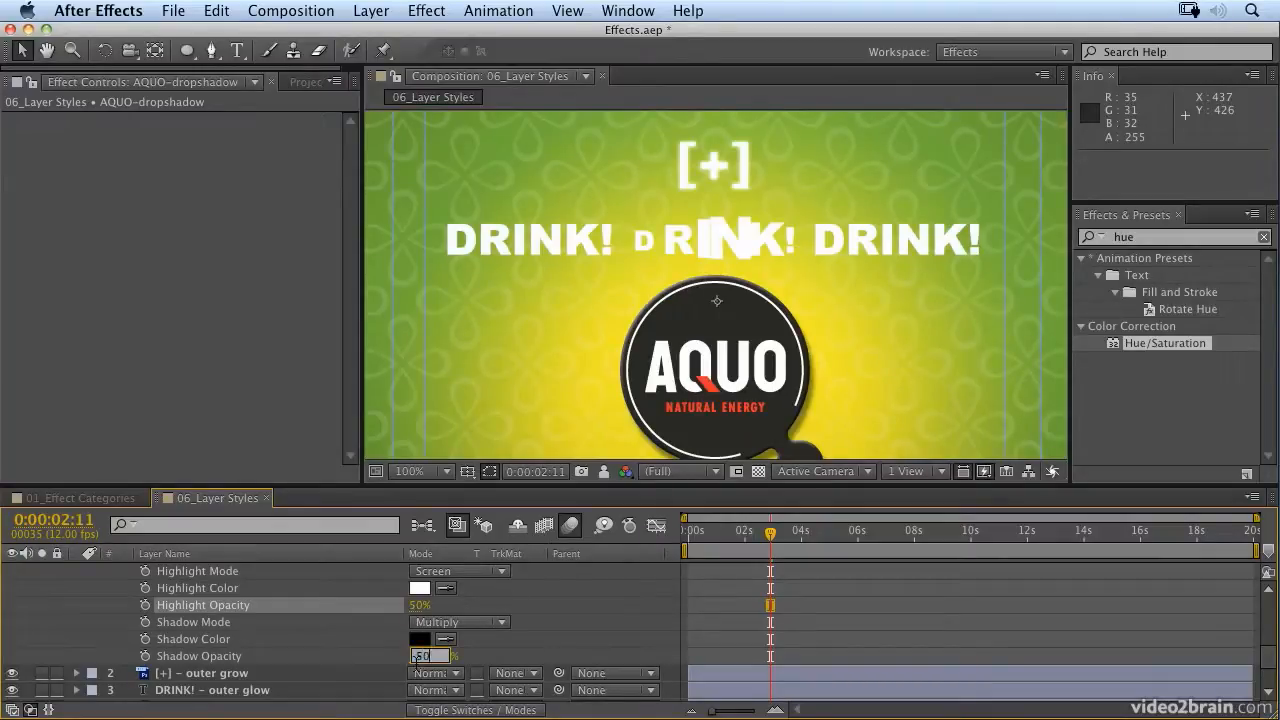
pyautogui.write('0')
pyautogui.press('Return')
pyautogui.click(318, 640)
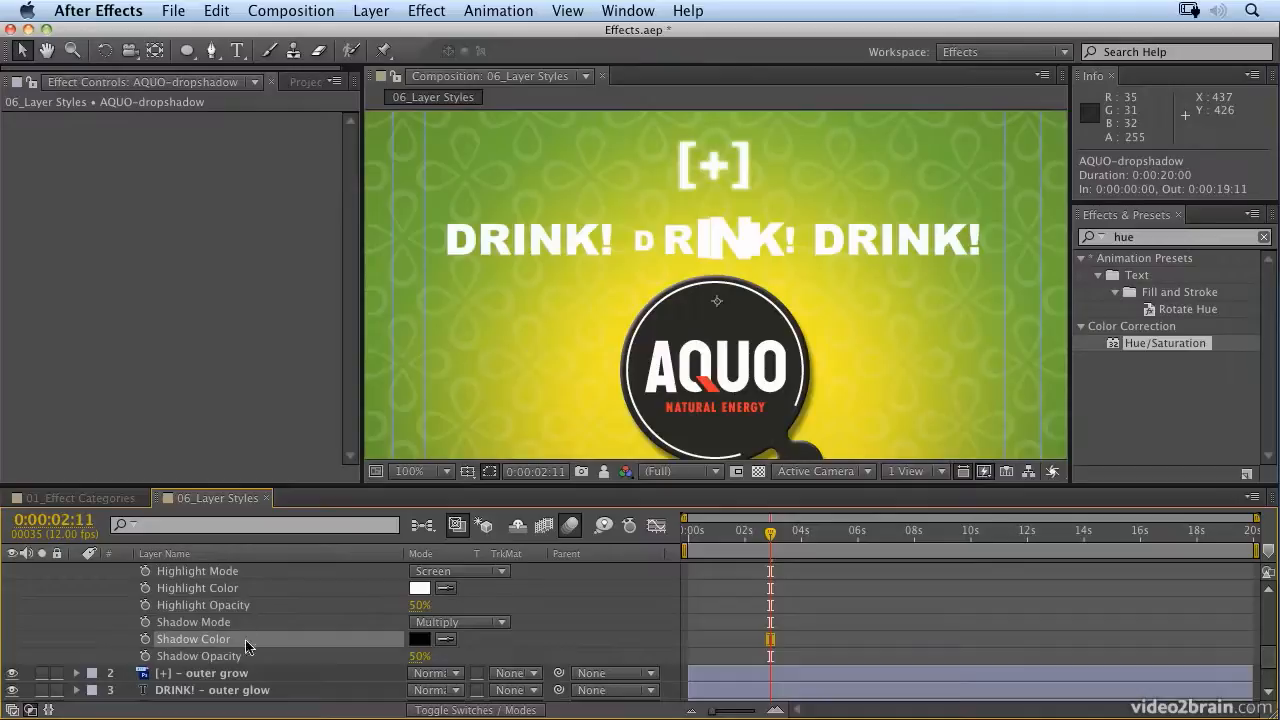
# - Collapse the Bevel and Emboss settings and all properties of the AQUO-dropshadow layer
pyautogui.scroll(3, 250, 628)
pyautogui.scroll(3, 178, 705)
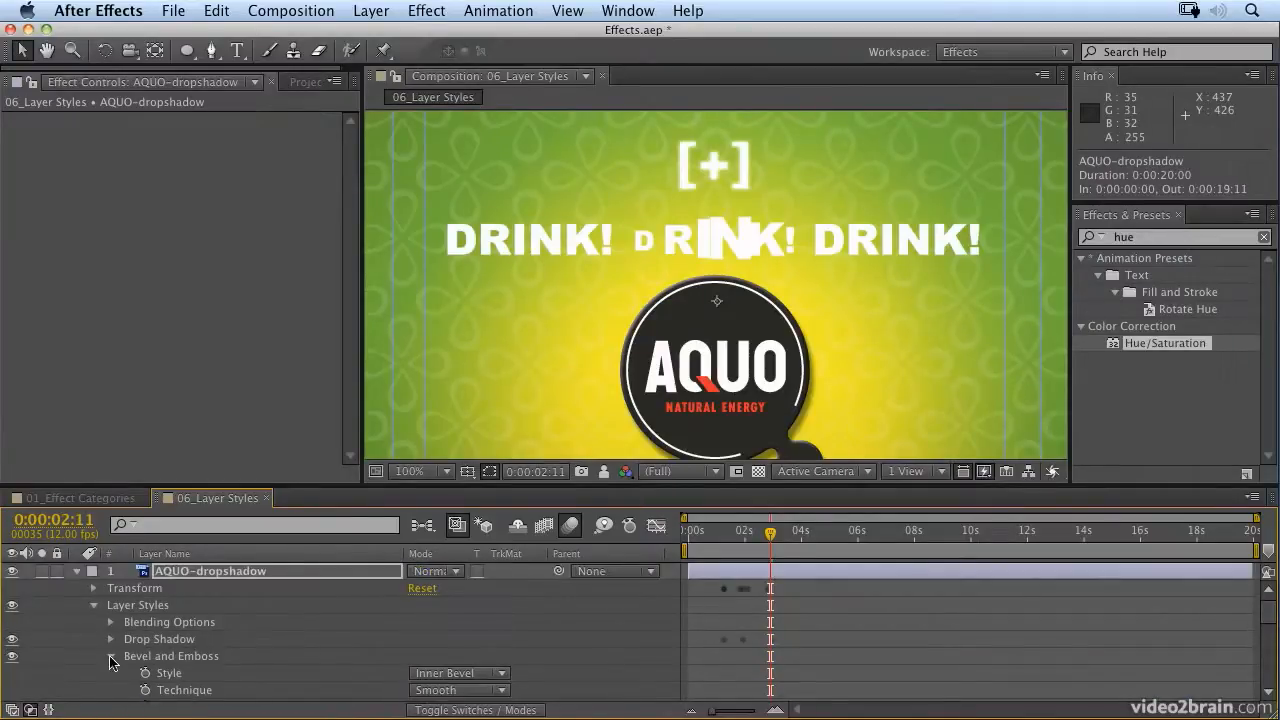
pyautogui.click(111, 657)
pyautogui.click(93, 590)
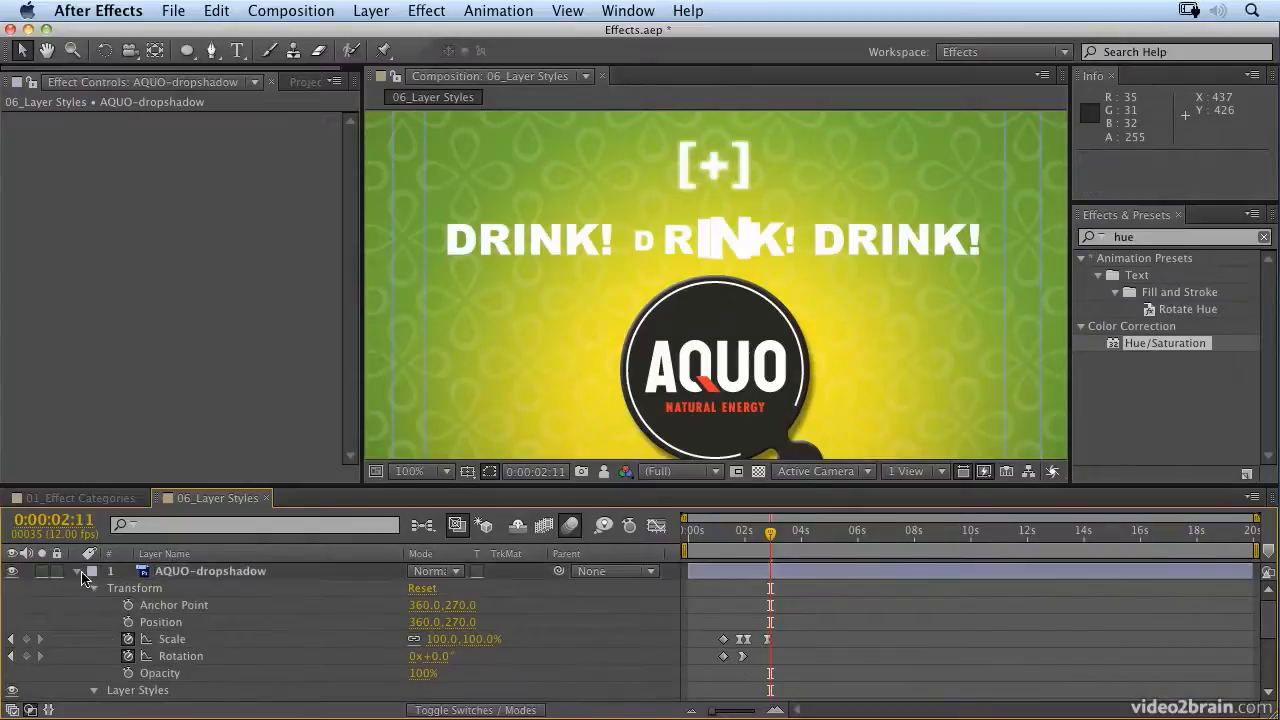
pyautogui.click(79, 576)
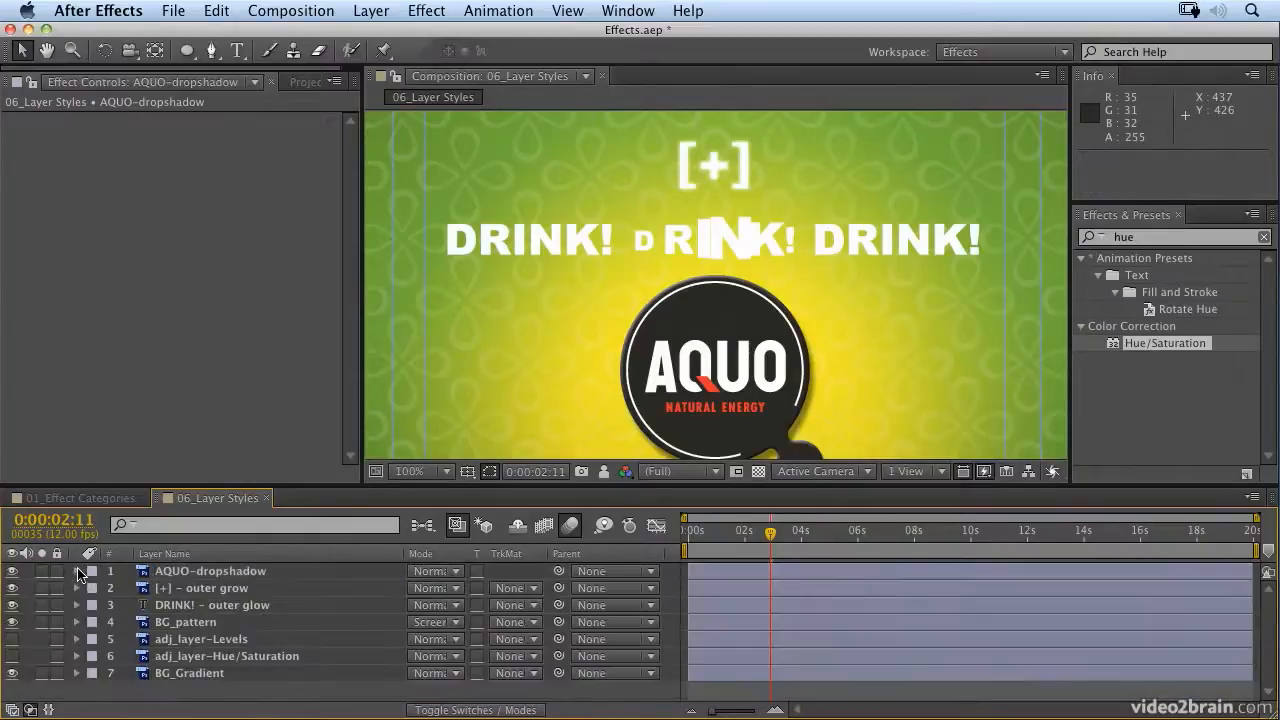
# - Select the DRINK! - outer glow layer and move the current time to the composition's last frame
pyautogui.click(212, 607)
pyautogui.press('End')
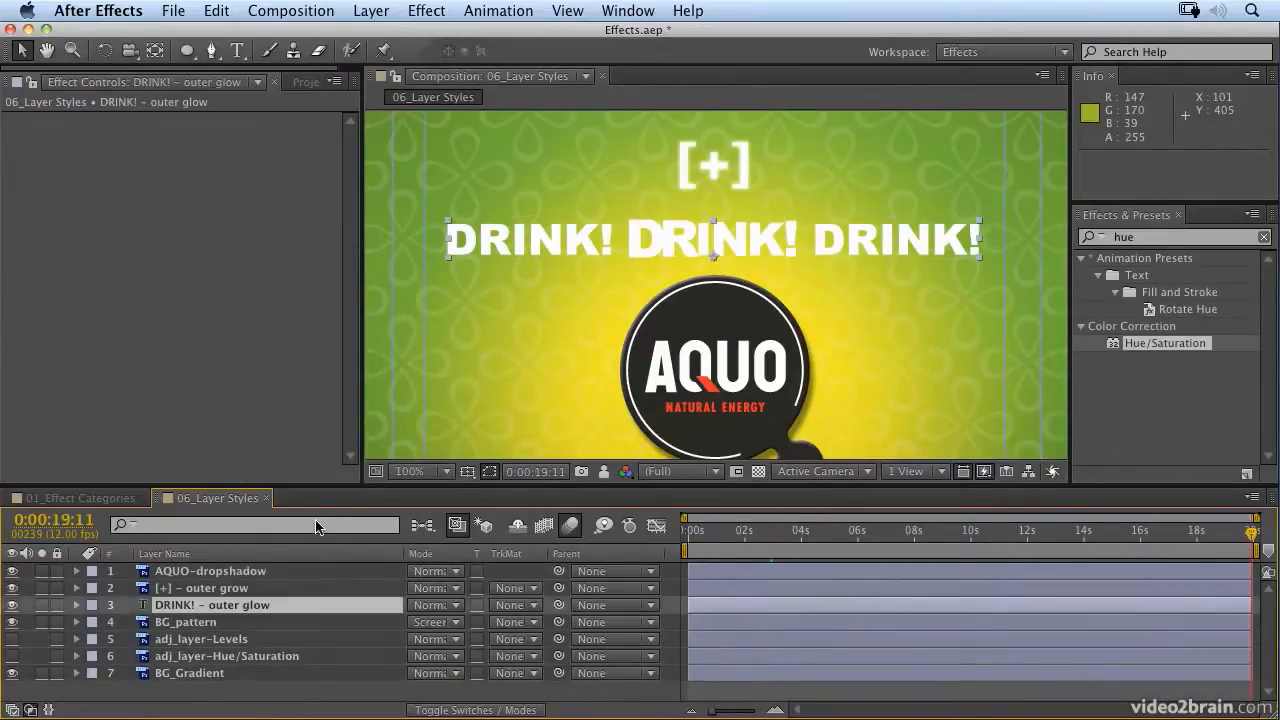
pyautogui.click(213, 611)
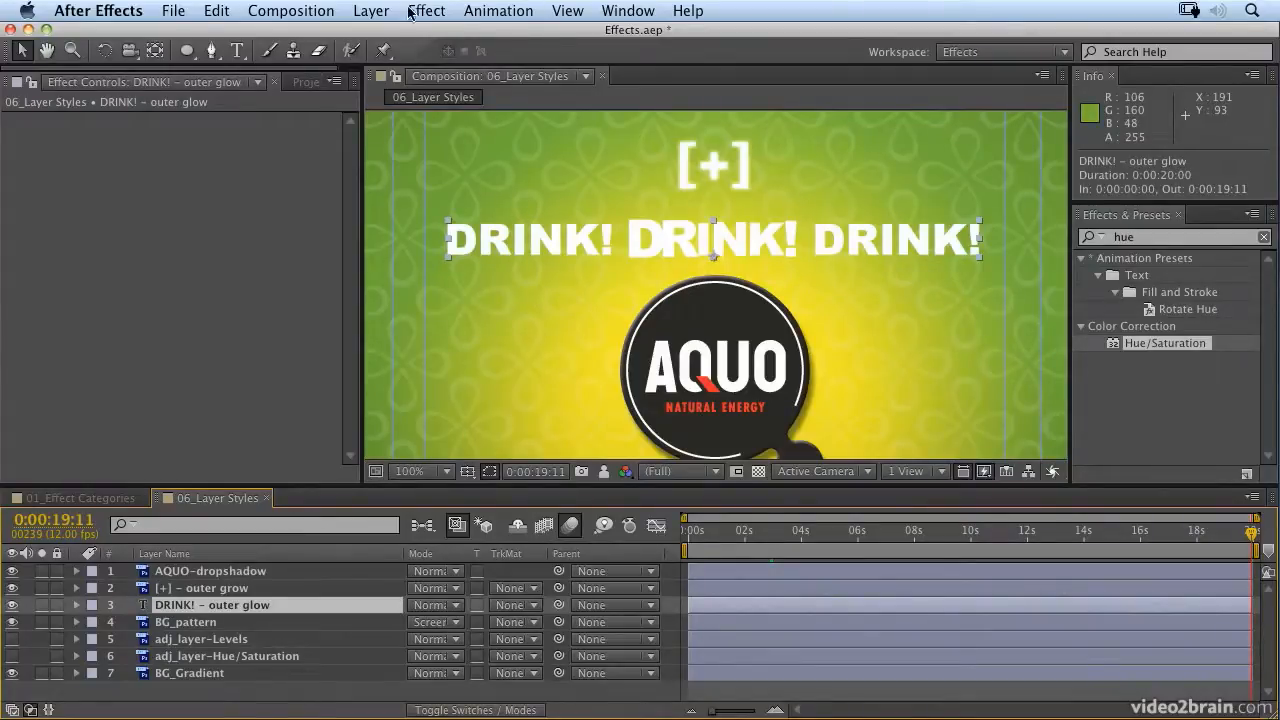
# - Try a Stroke layer style on the DRINK! - outer glow text layer and undo it
pyautogui.click(371, 11)
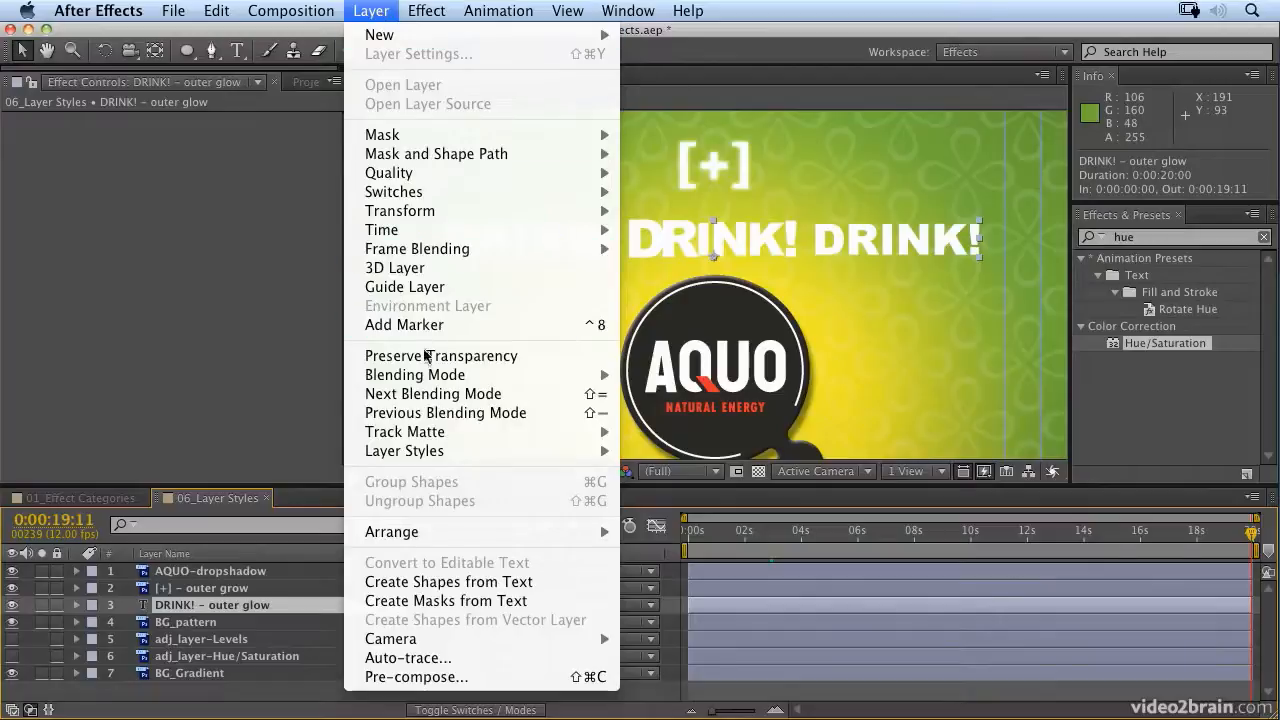
pyautogui.moveTo(438, 460)
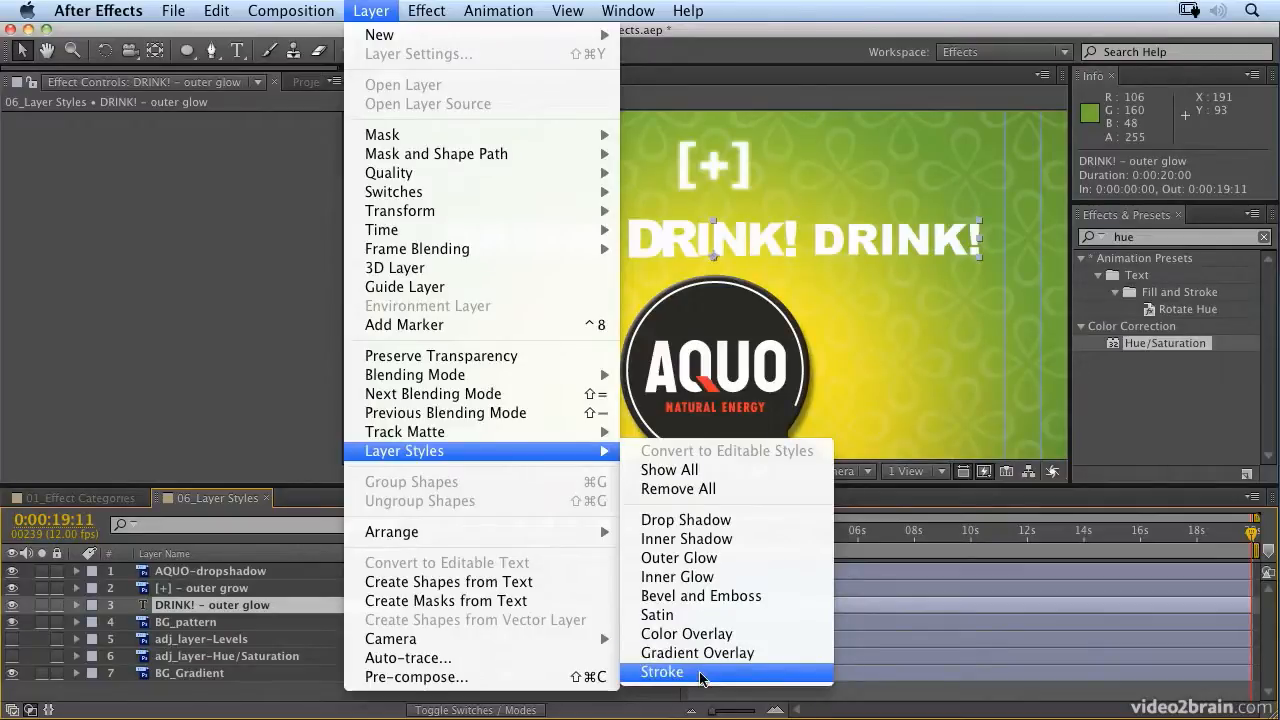
pyautogui.click(662, 672)
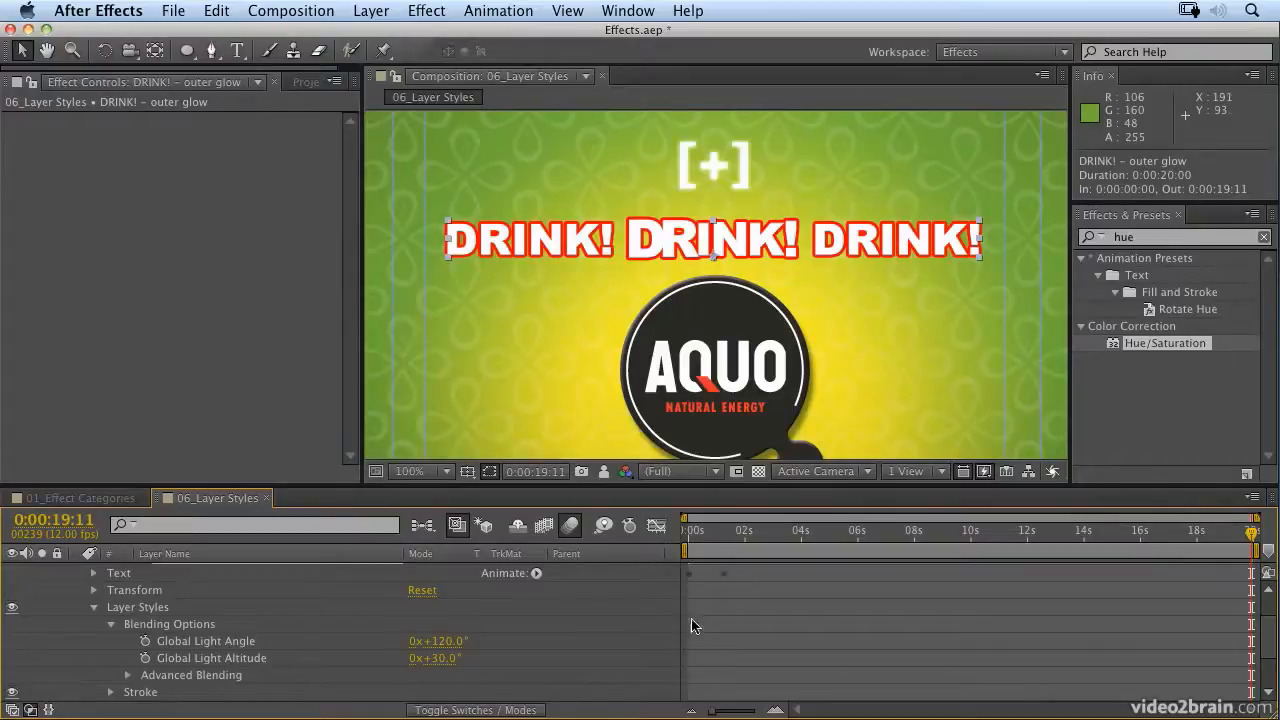
pyautogui.click(212, 11)
pyautogui.click(245, 34)
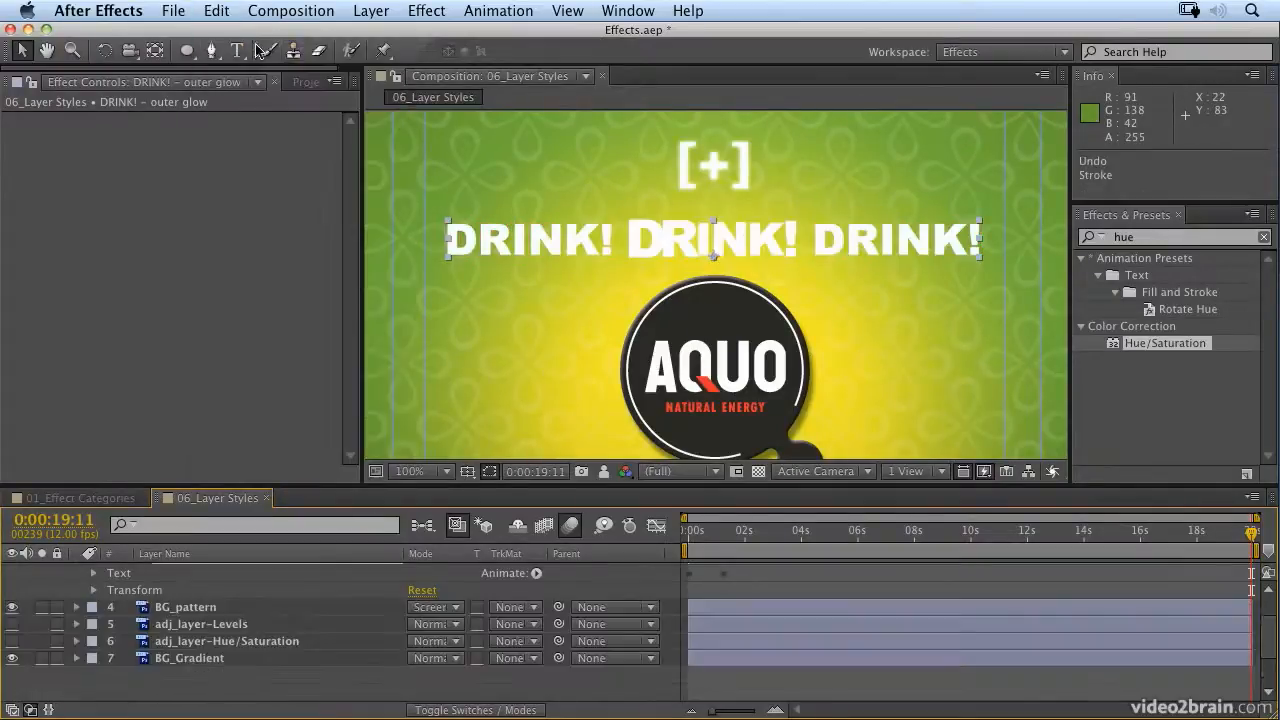
# - Add an Outer Glow layer style to the DRINK! - outer glow text layer
pyautogui.click(416, 15)
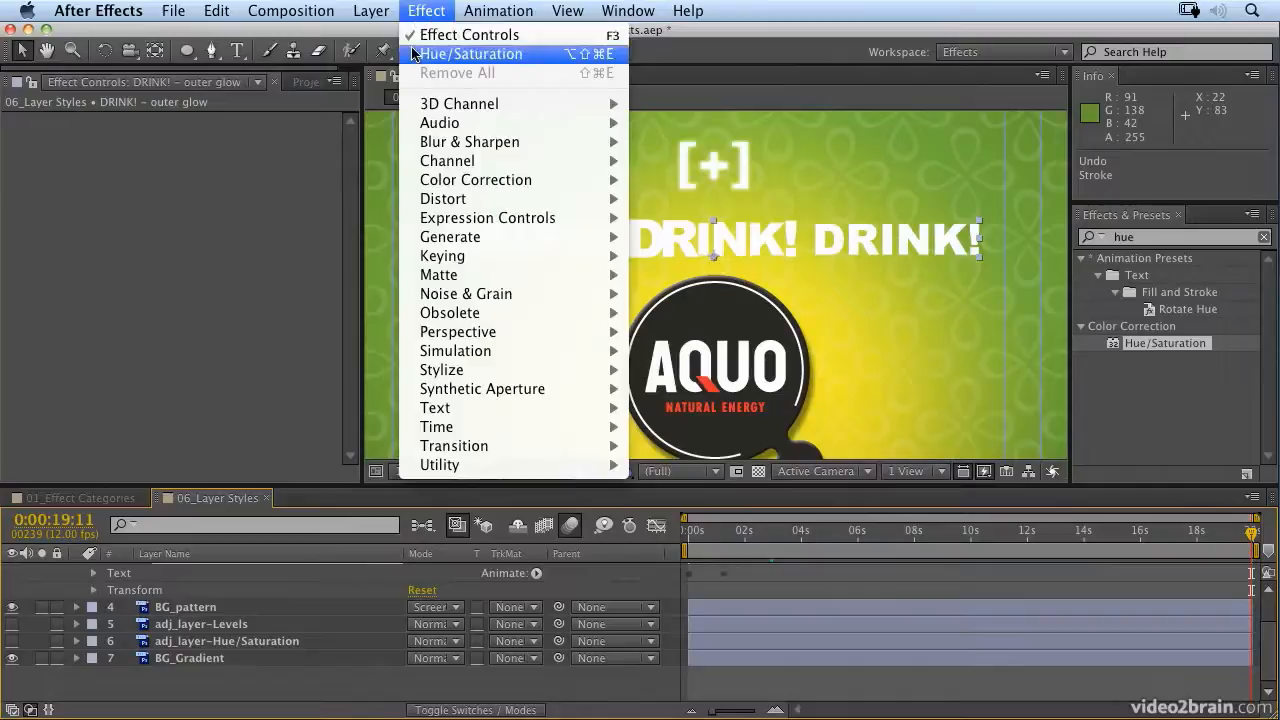
pyautogui.moveTo(388, 14)
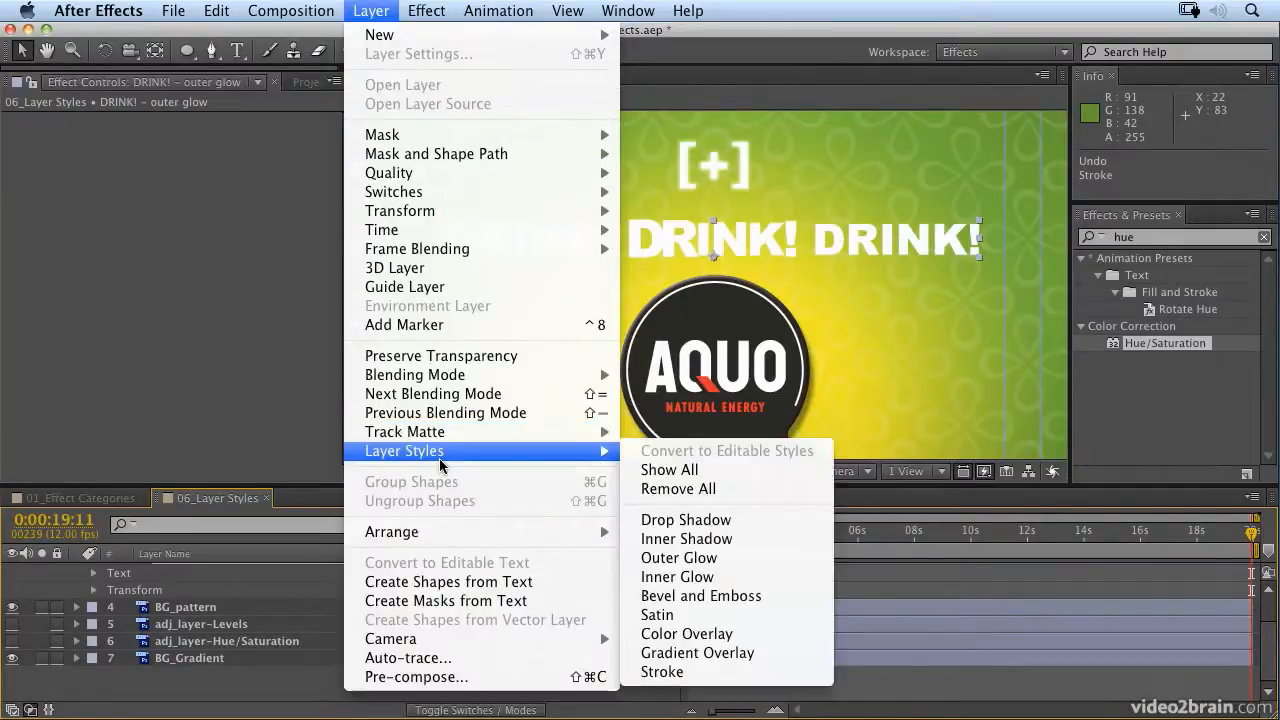
pyautogui.click(759, 556)
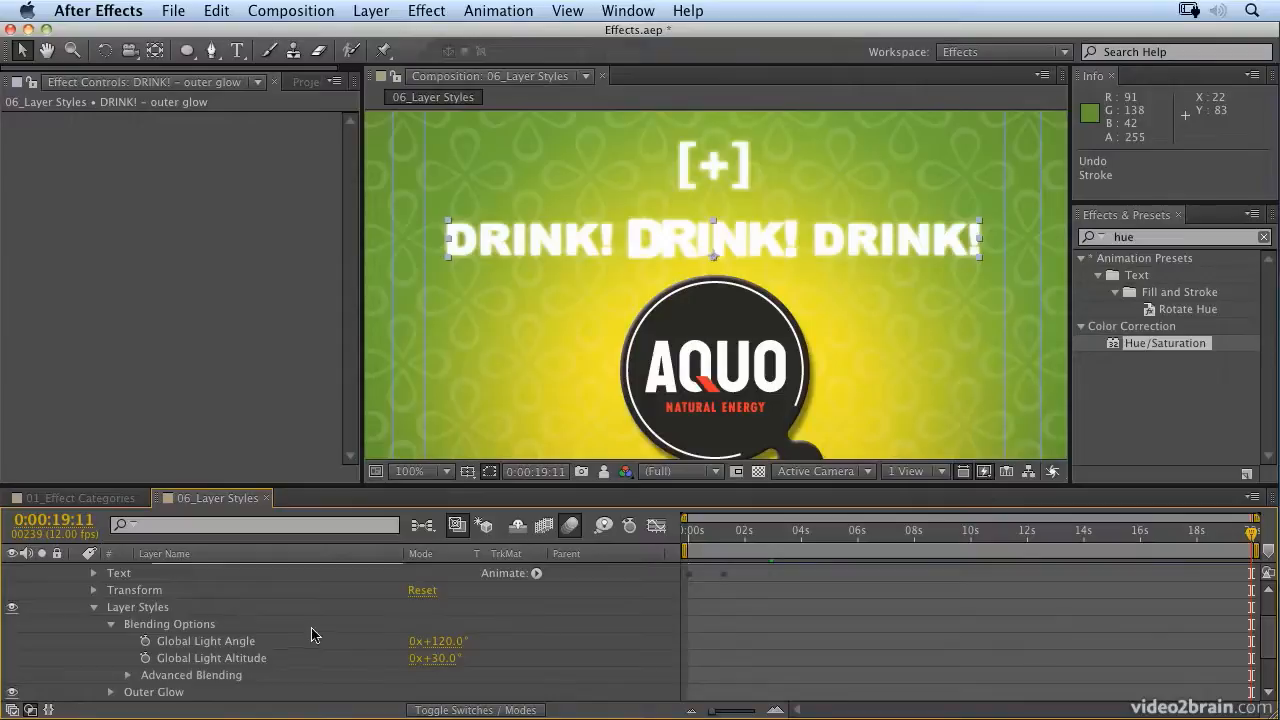
# - Expand the Outer Glow style and set its colour to a fully saturated, bright blue with a hue of 230°
pyautogui.scroll(-2, 315, 634)
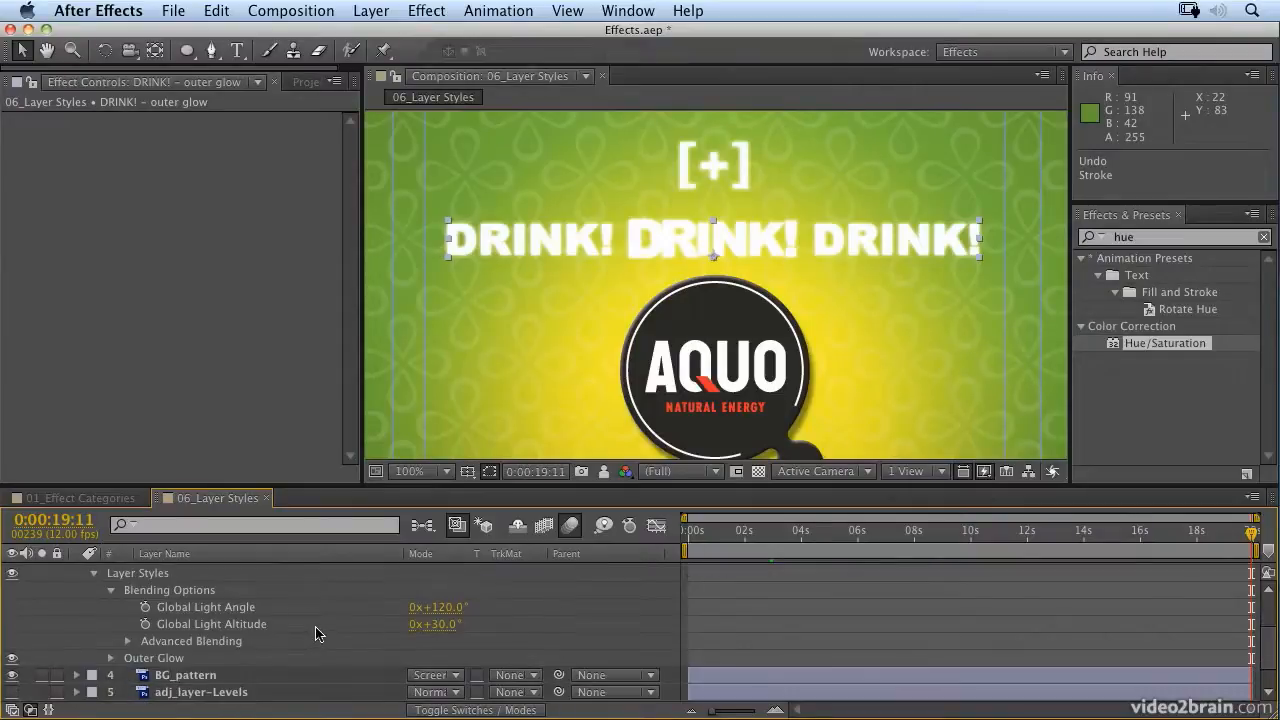
pyautogui.click(111, 659)
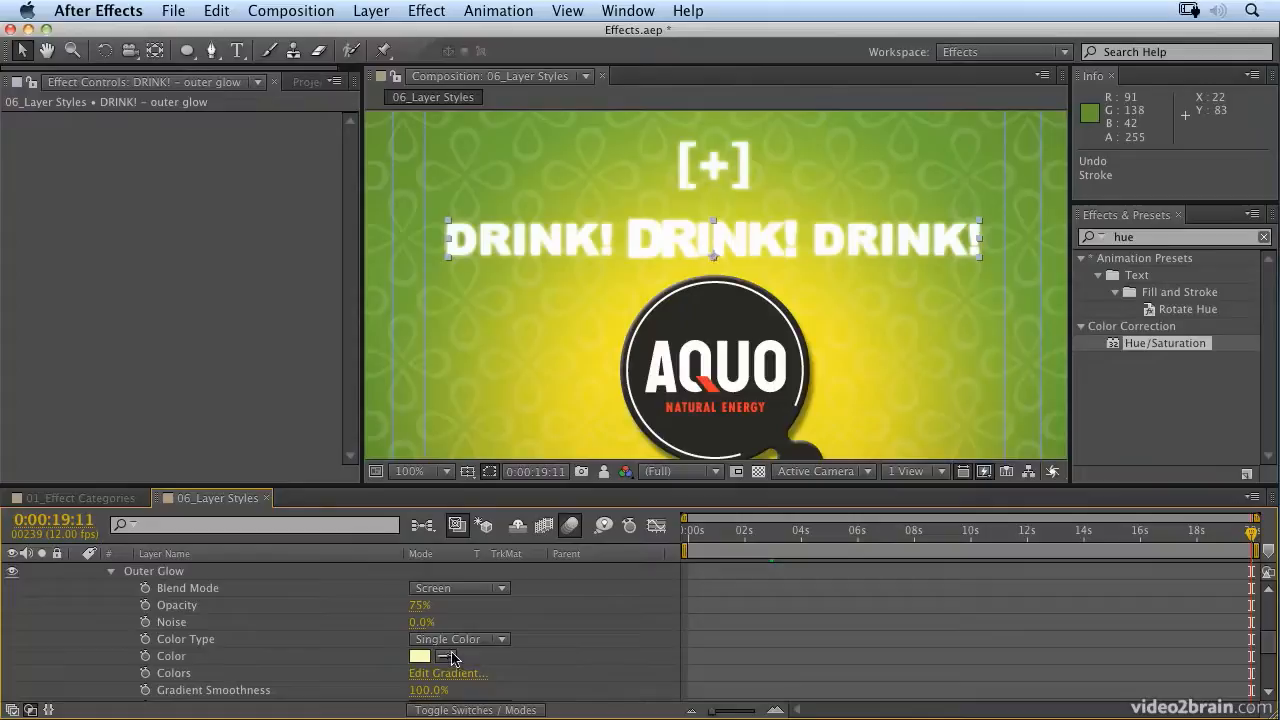
pyautogui.click(420, 659)
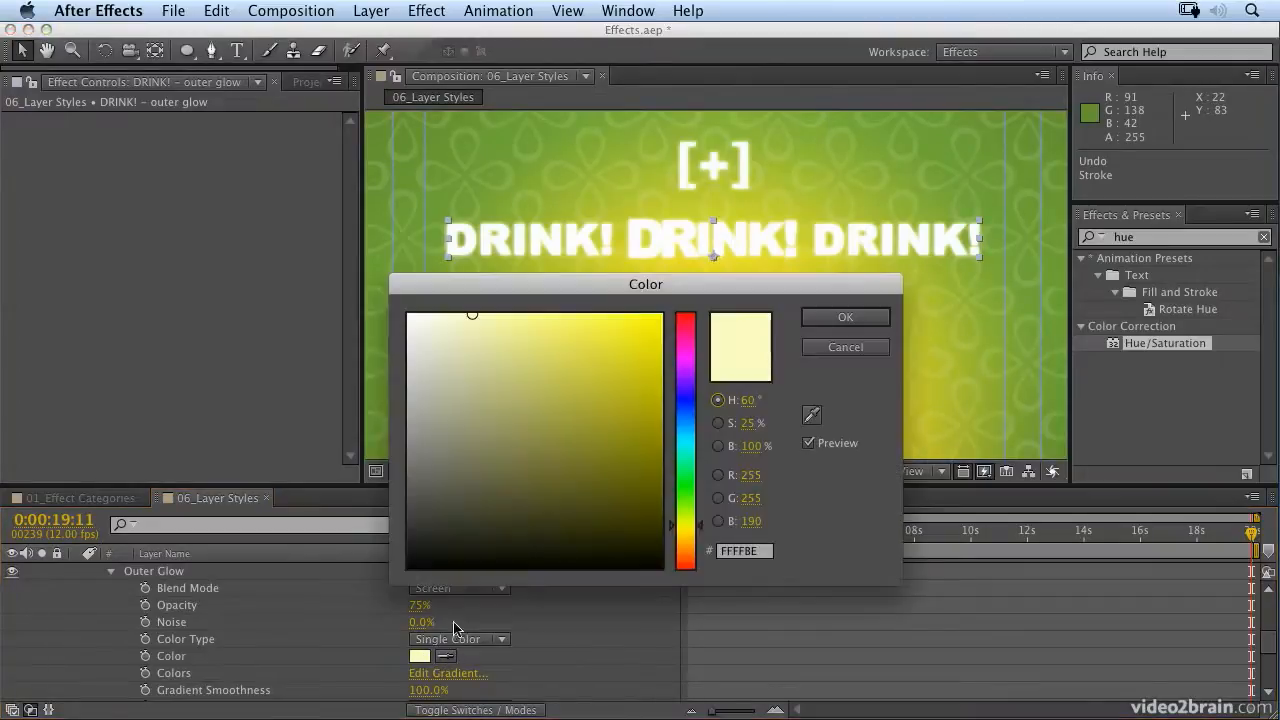
pyautogui.click(686, 405)
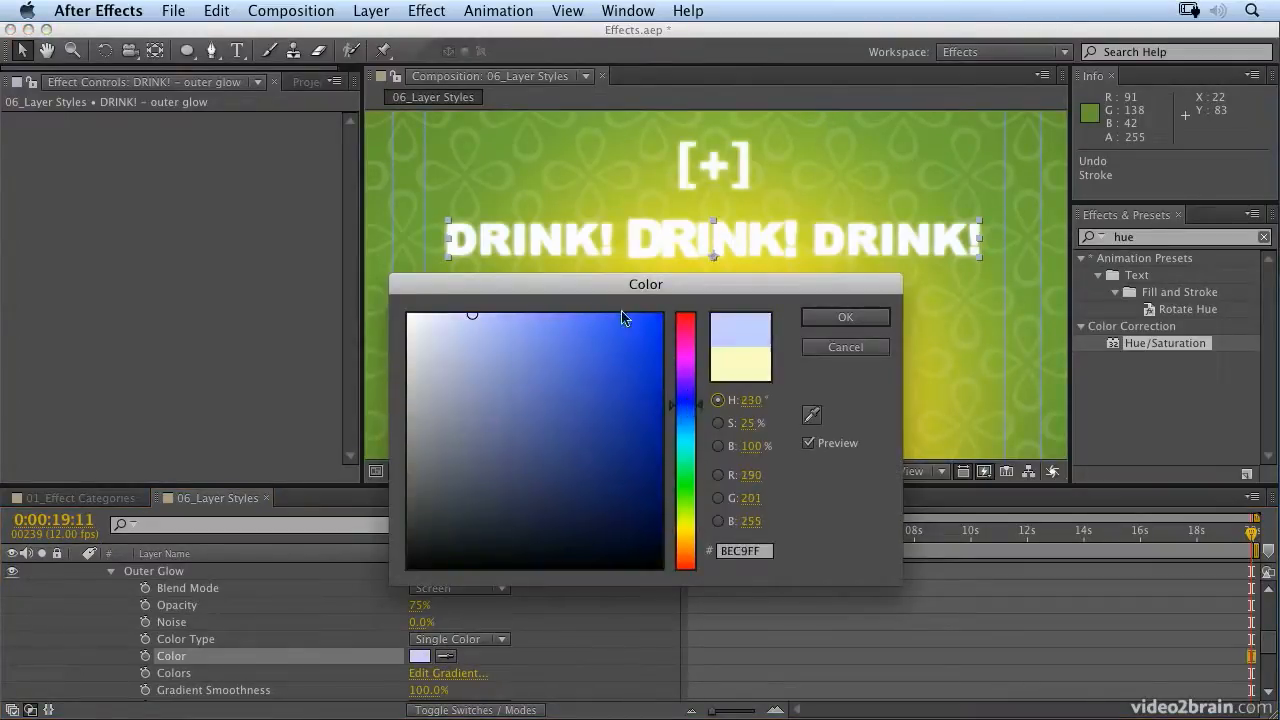
pyautogui.moveTo(623, 315); pyautogui.dragTo(661, 315)
pyautogui.click(815, 316)
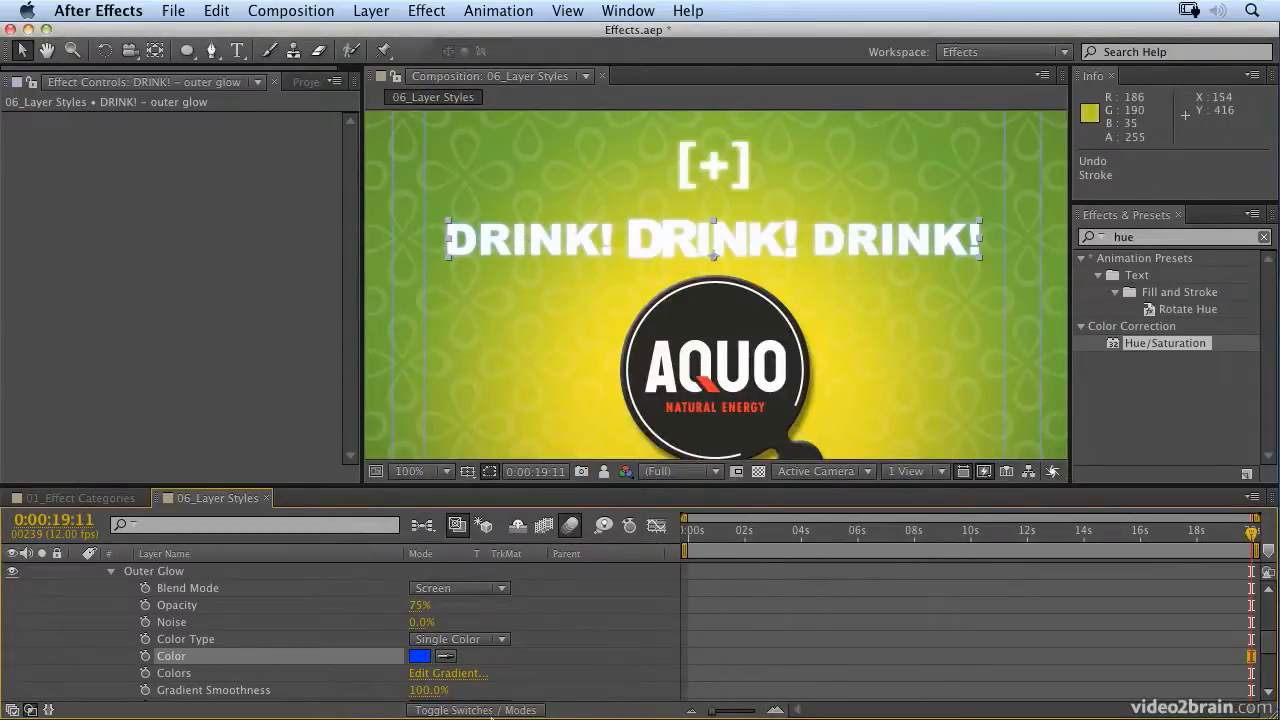
# - Try the Overlay blend mode for the DRINK! text's Outer Glow, and set it to Hard Light instead
pyautogui.click(468, 594)
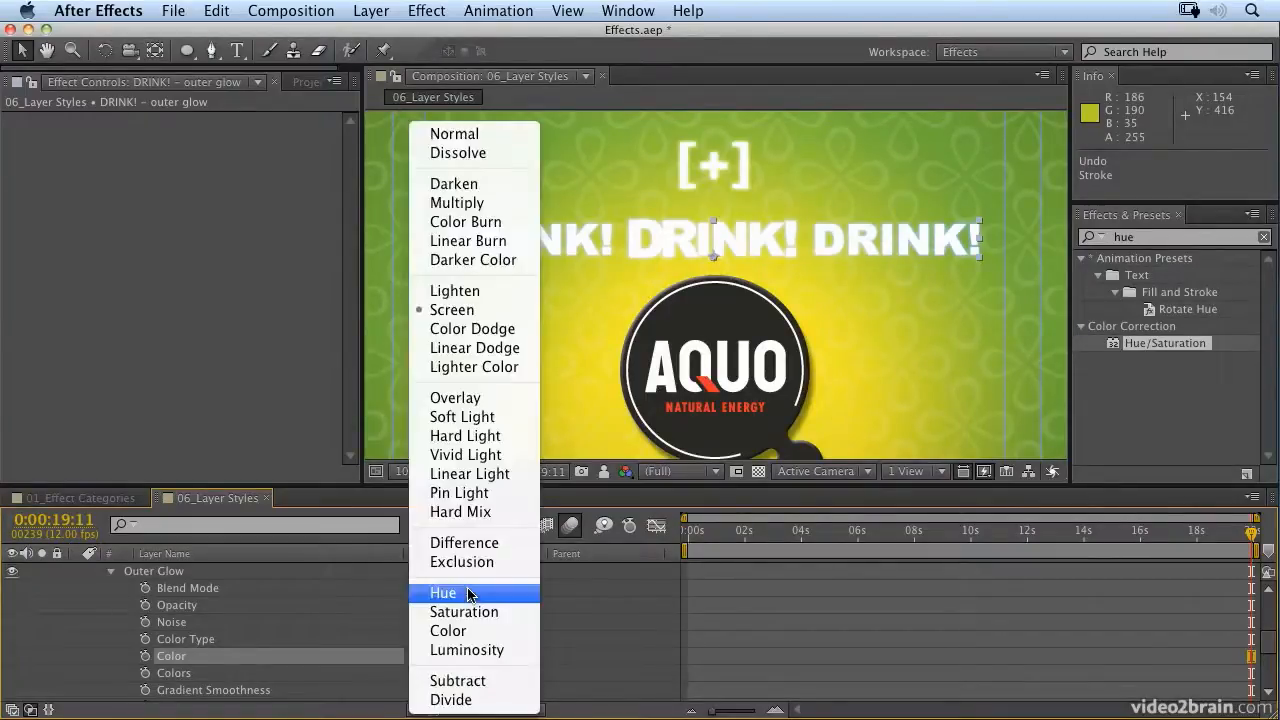
pyautogui.click(471, 397)
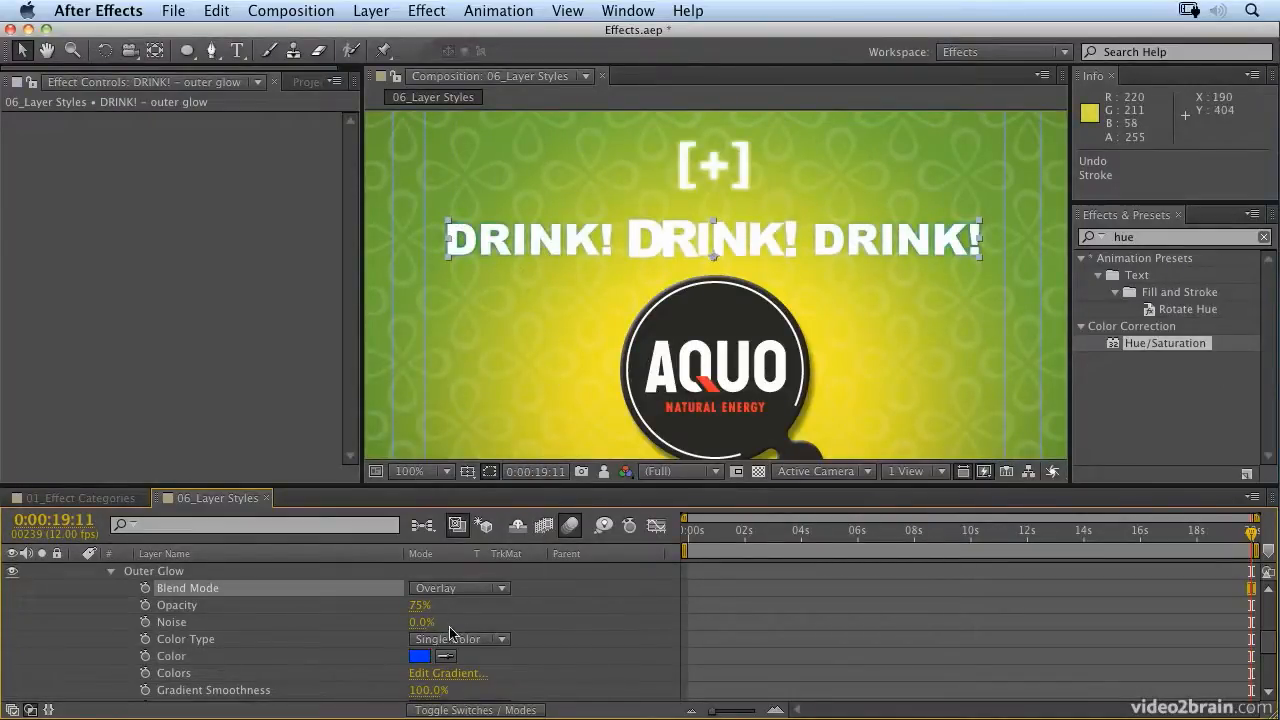
pyautogui.click(474, 595)
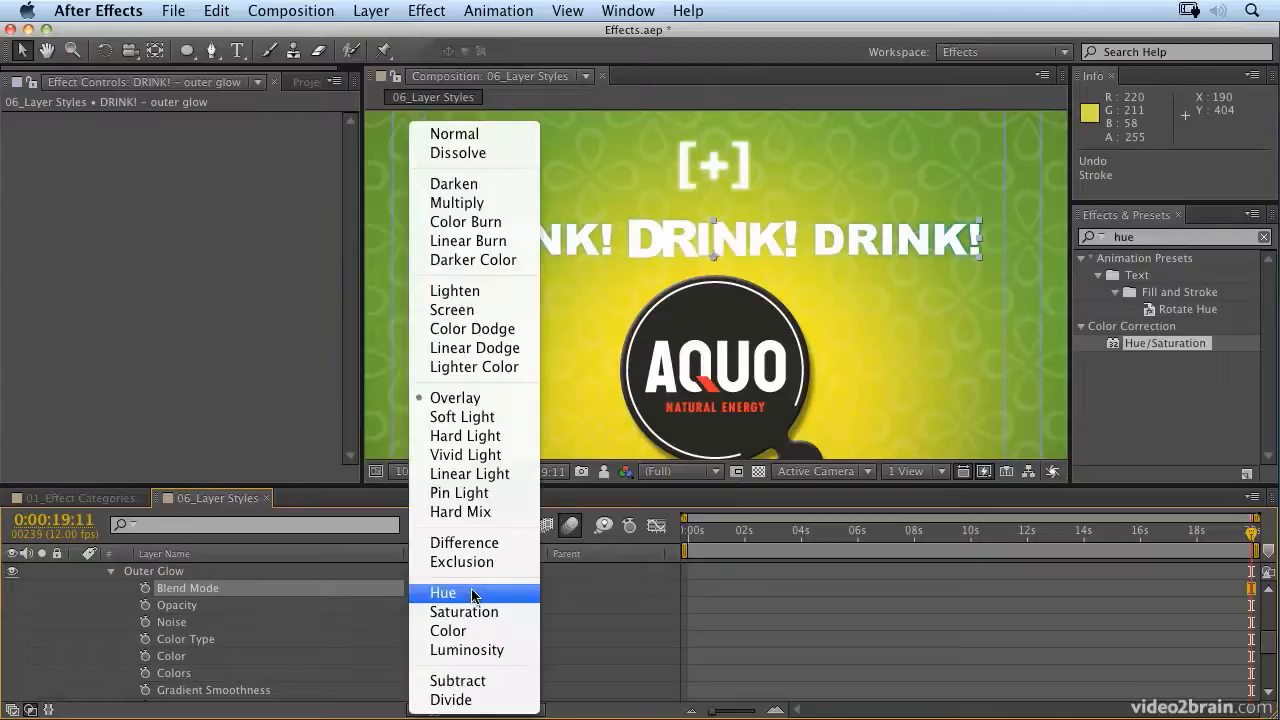
pyautogui.click(473, 435)
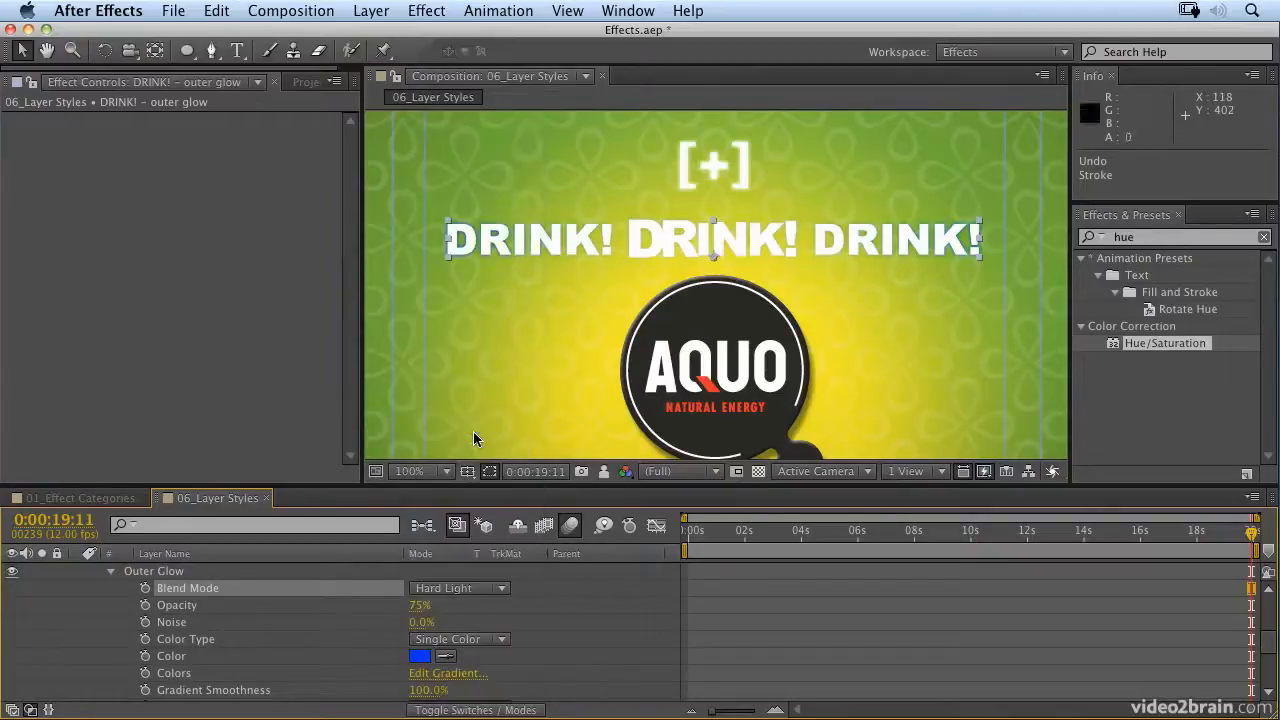
# - Keep the DRINK! text's Outer Glow in Hard Light mode and set its Spread to 22% and Size to 10
pyautogui.click(471, 592)
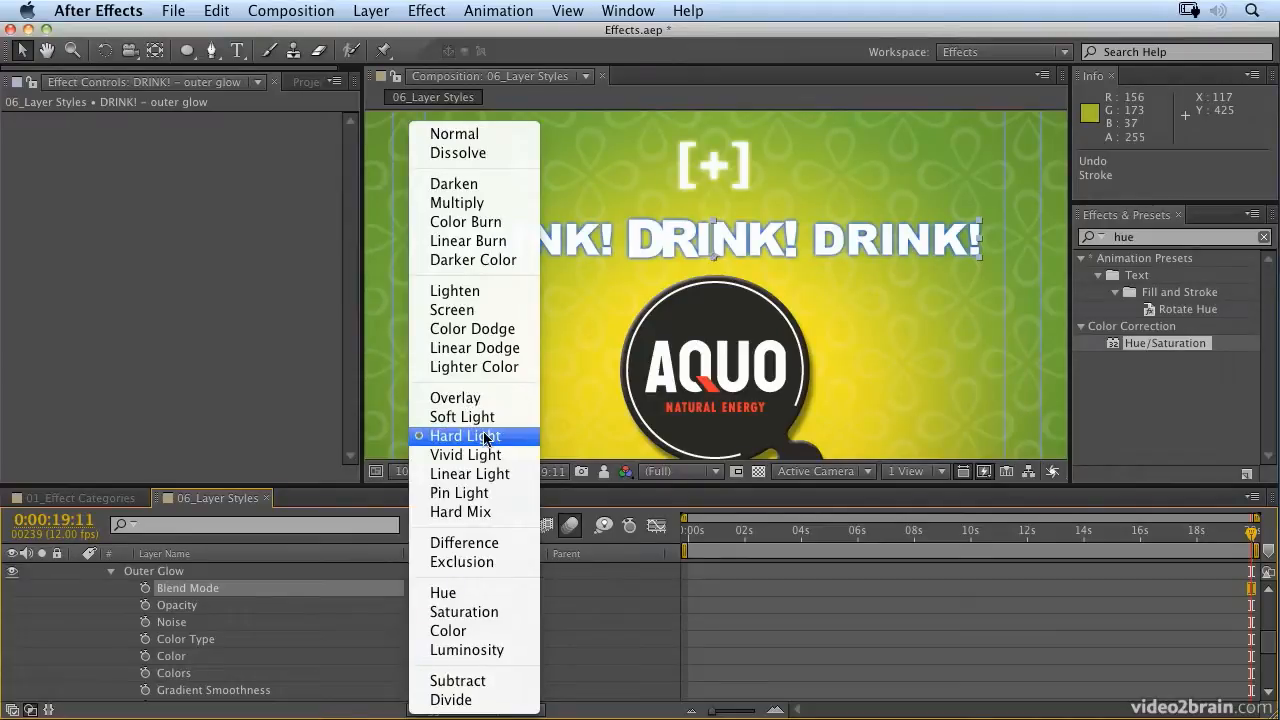
pyautogui.click(485, 438)
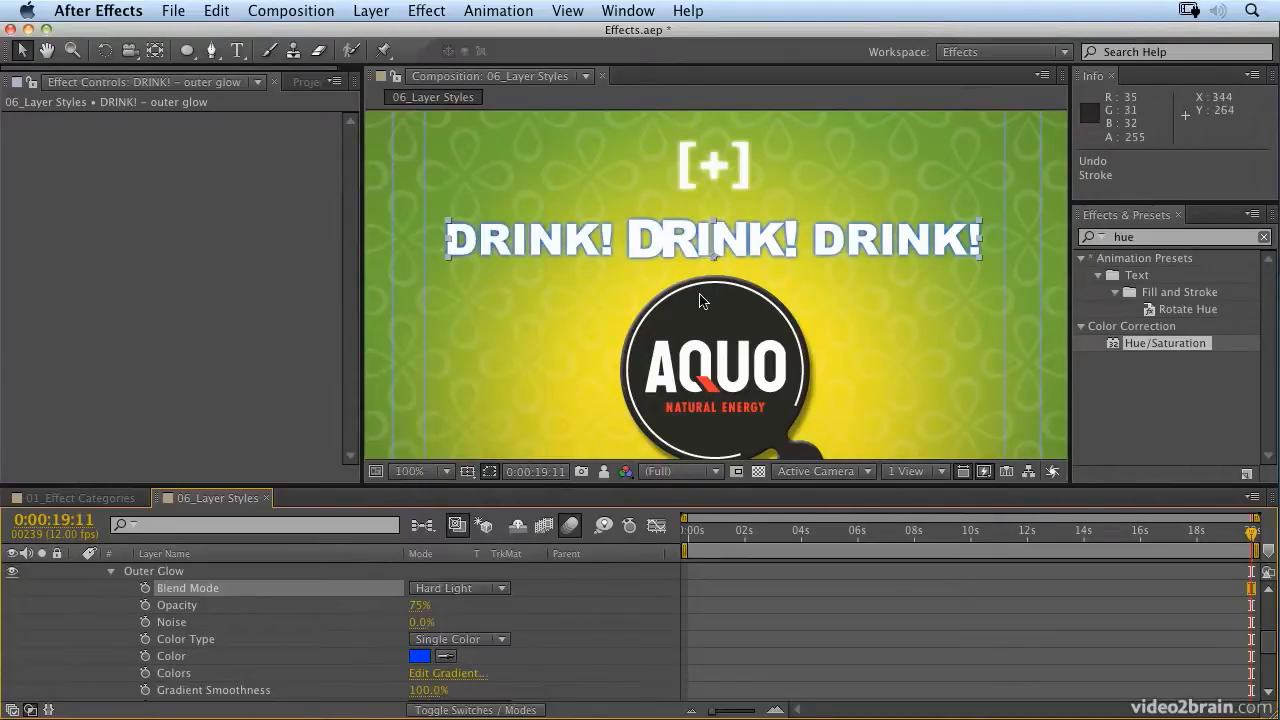
pyautogui.scroll(-2, 510, 652)
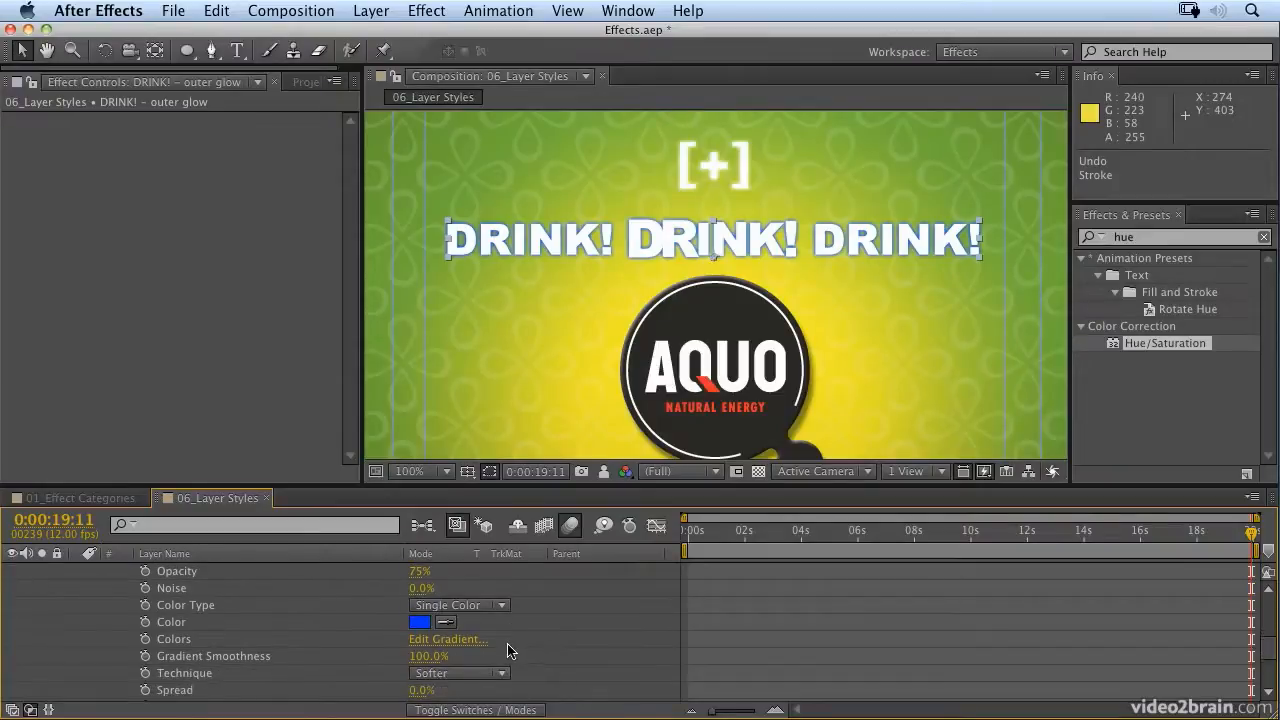
pyautogui.scroll(-2, 508, 651)
pyautogui.scroll(-1, 474, 683)
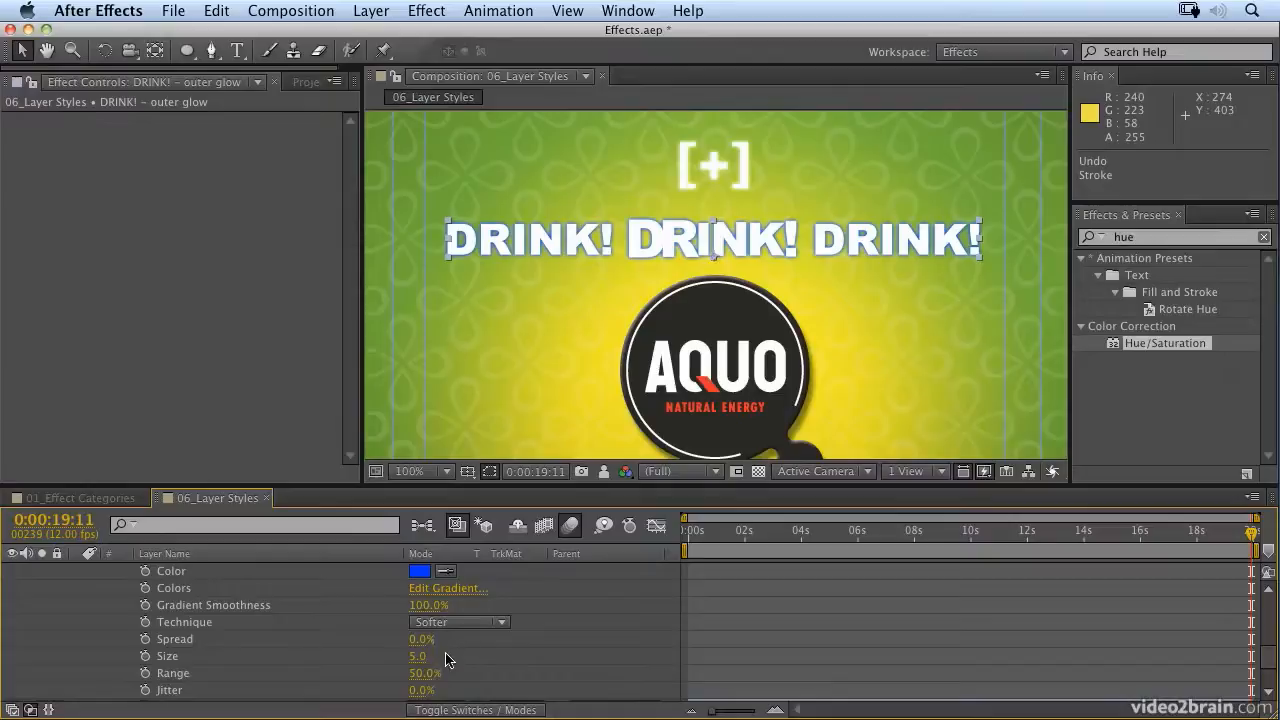
pyautogui.moveTo(420, 639); pyautogui.dragTo(428, 639)
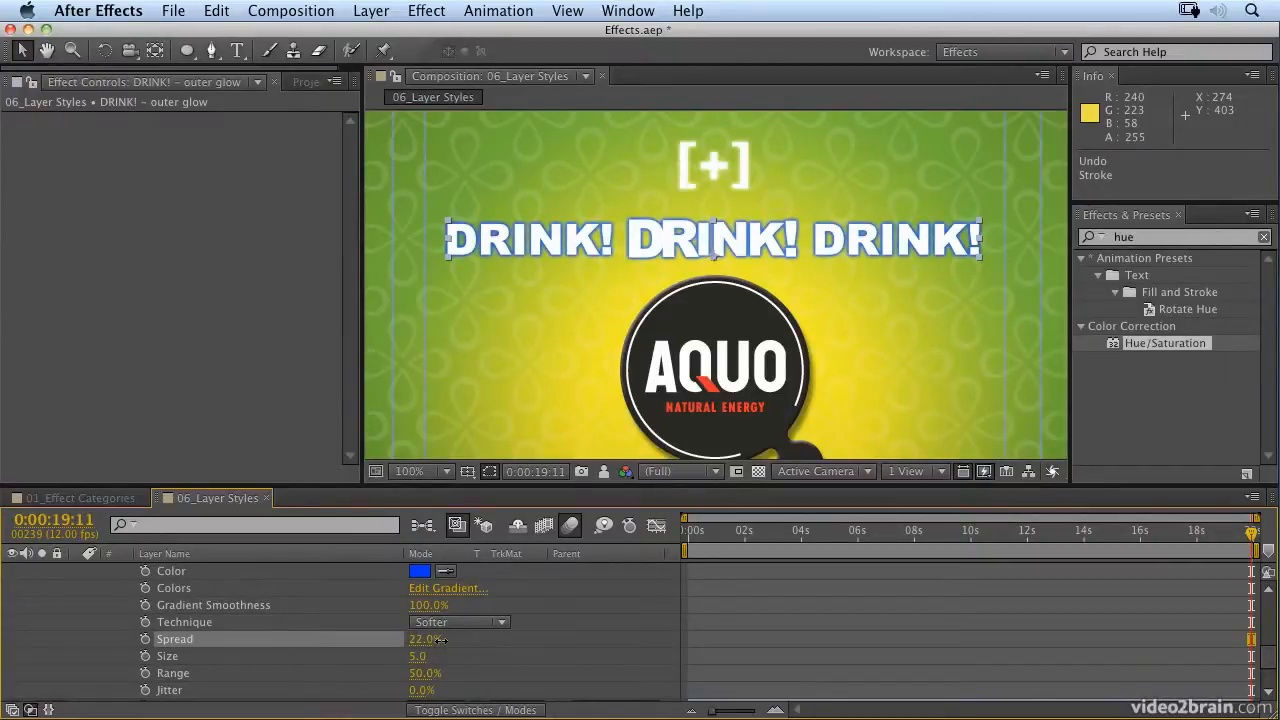
pyautogui.moveTo(414, 657); pyautogui.dragTo(419, 658)
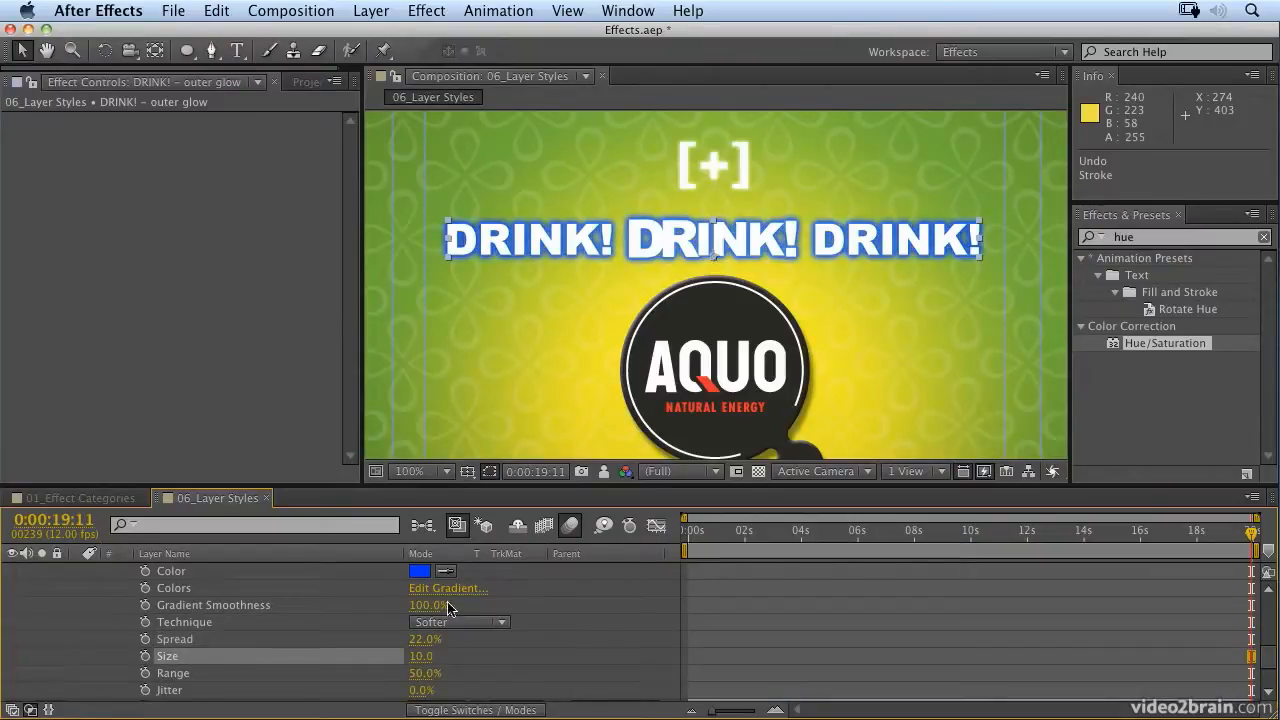
# - Lower the Outer Glow's opacity to 44% and shift its colour to a blue with a hue of 222°
pyautogui.scroll(5, 432, 618)
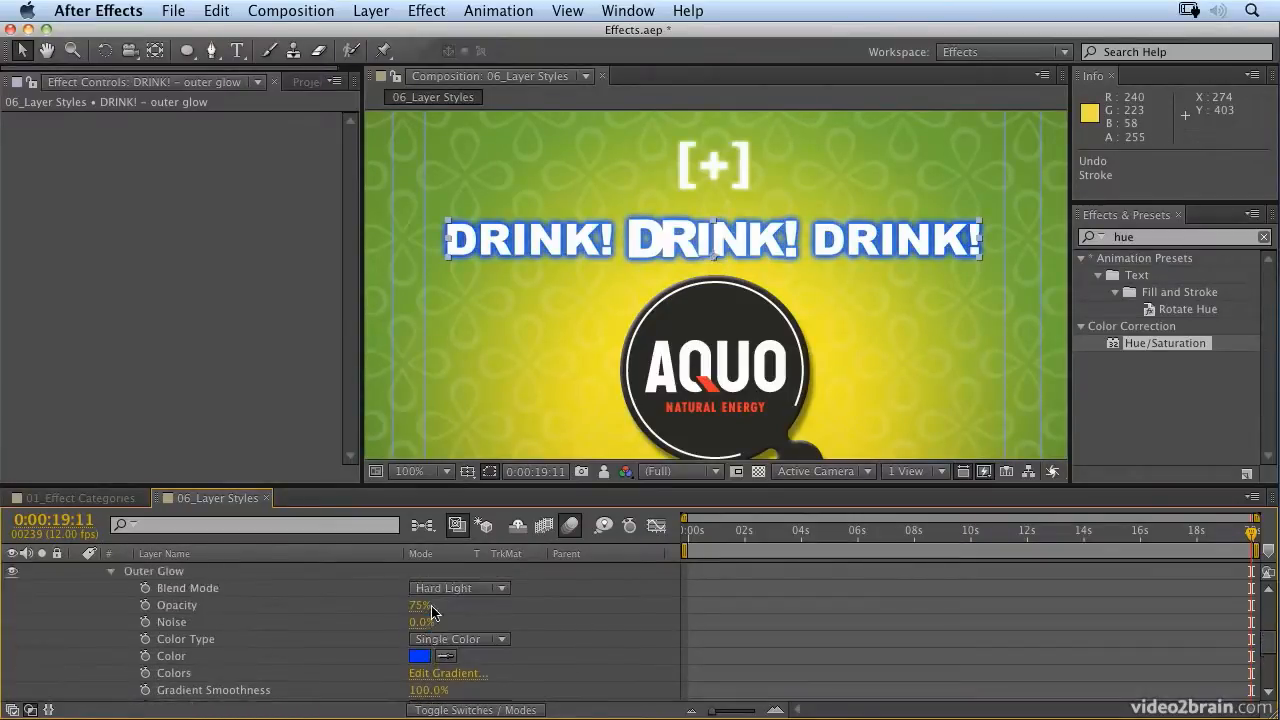
pyautogui.moveTo(422, 607); pyautogui.dragTo(385, 608)
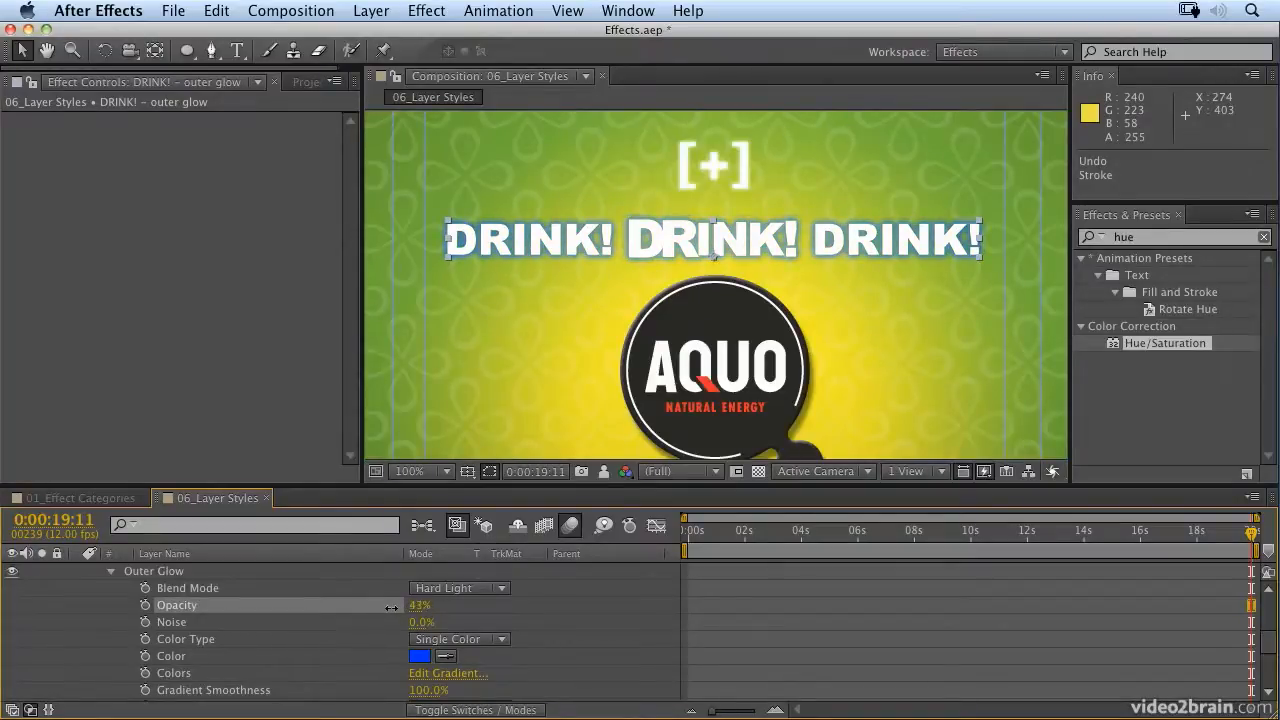
pyautogui.click(419, 656)
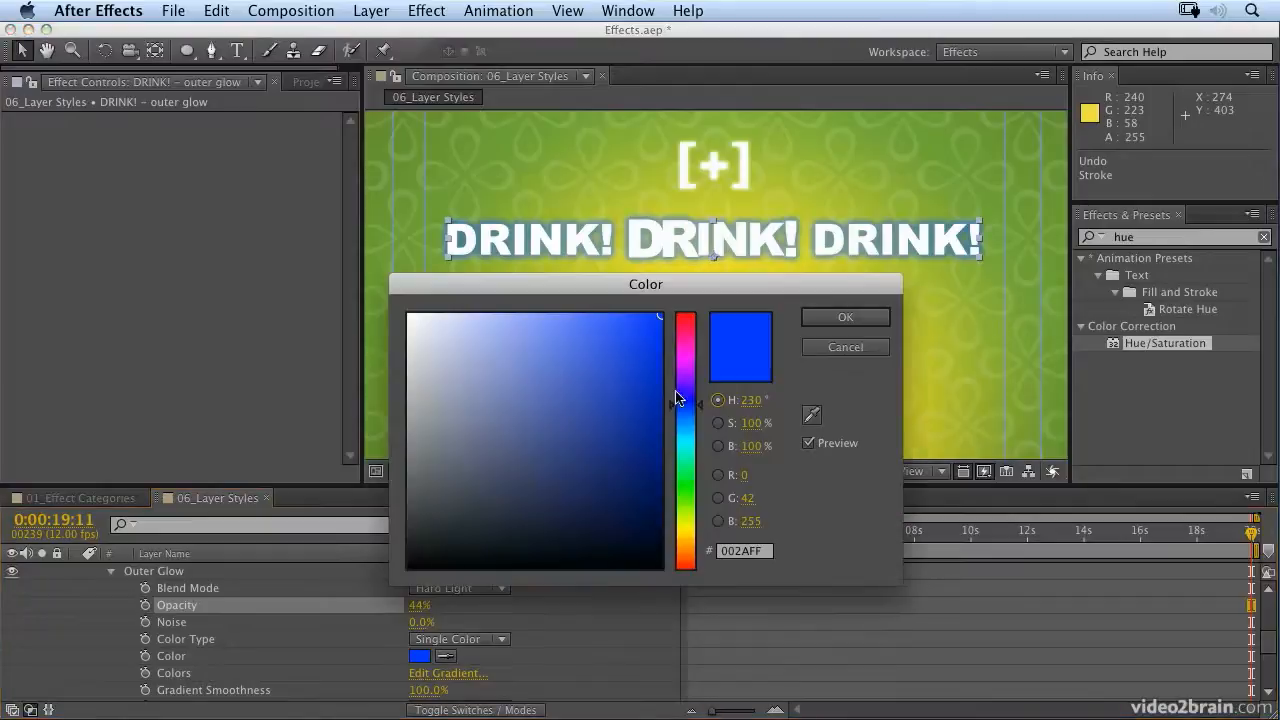
pyautogui.moveTo(702, 408); pyautogui.dragTo(700, 417)
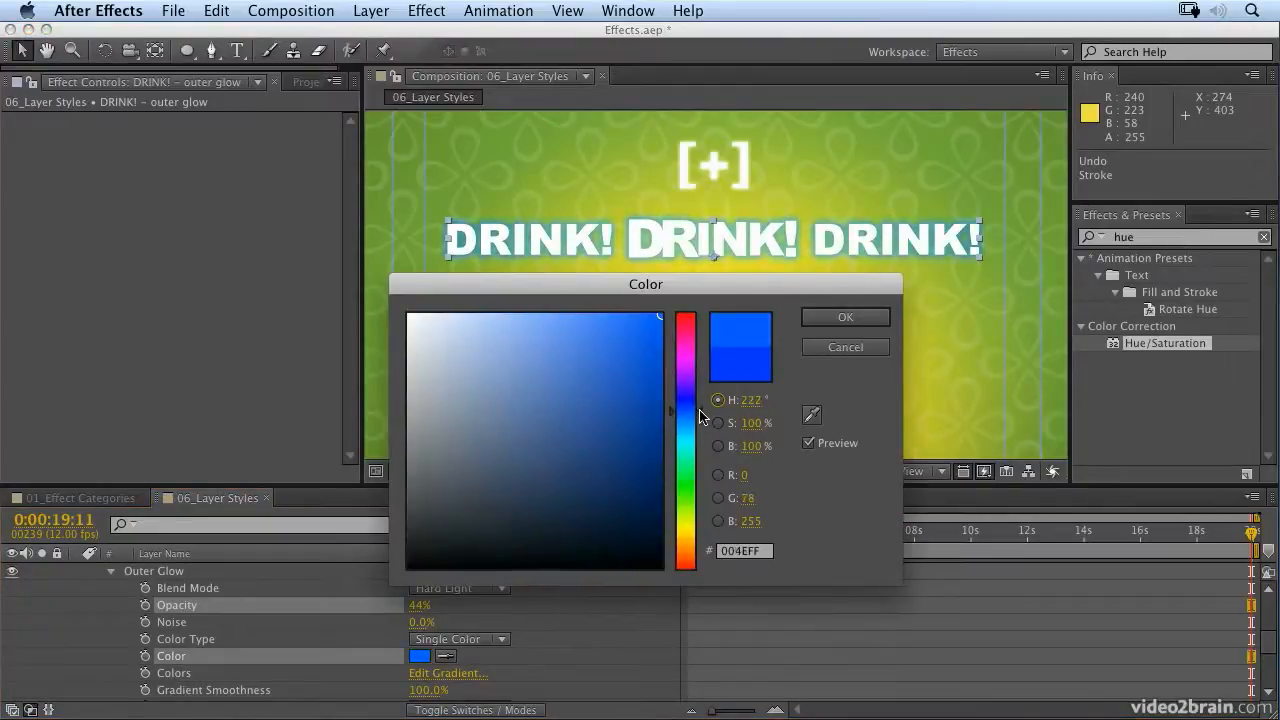
pyautogui.click(848, 319)
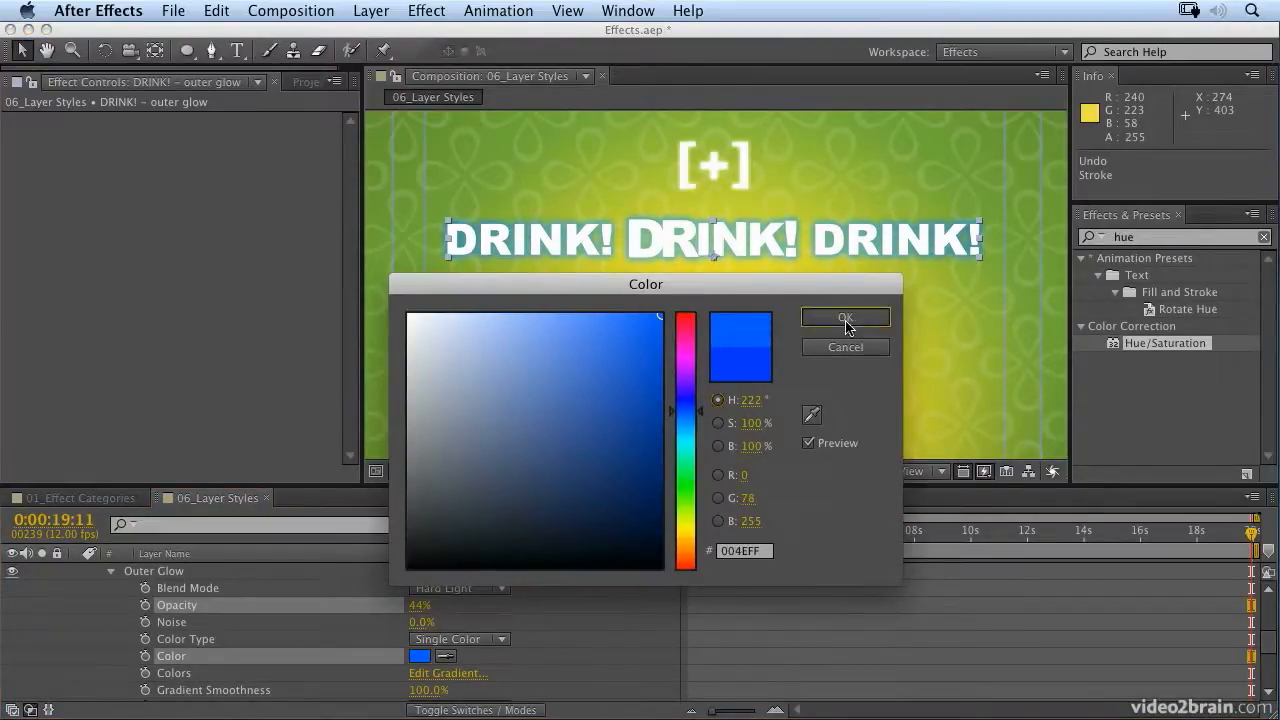
# - Tighten the Outer Glow around the DRINK! text by readjusting its Spread and Size
pyautogui.scroll(-5, 410, 650)
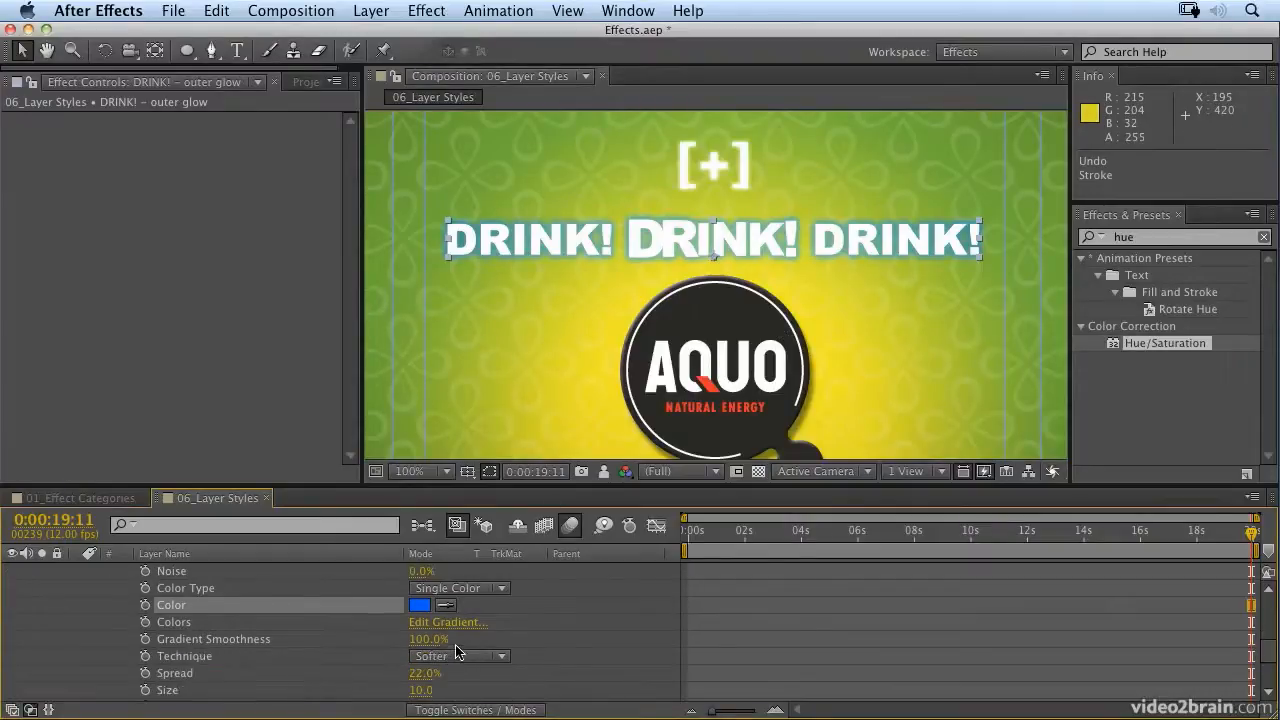
pyautogui.moveTo(418, 640)
pyautogui.mouseDown()
pyautogui.moveTo(433, 638)
pyautogui.moveTo(420, 656)
pyautogui.mouseUp()
# - Try the Overlay blend mode on the adjusted Outer Glow, and switch it back to Hard Light
pyautogui.scroll(2, 545, 628)
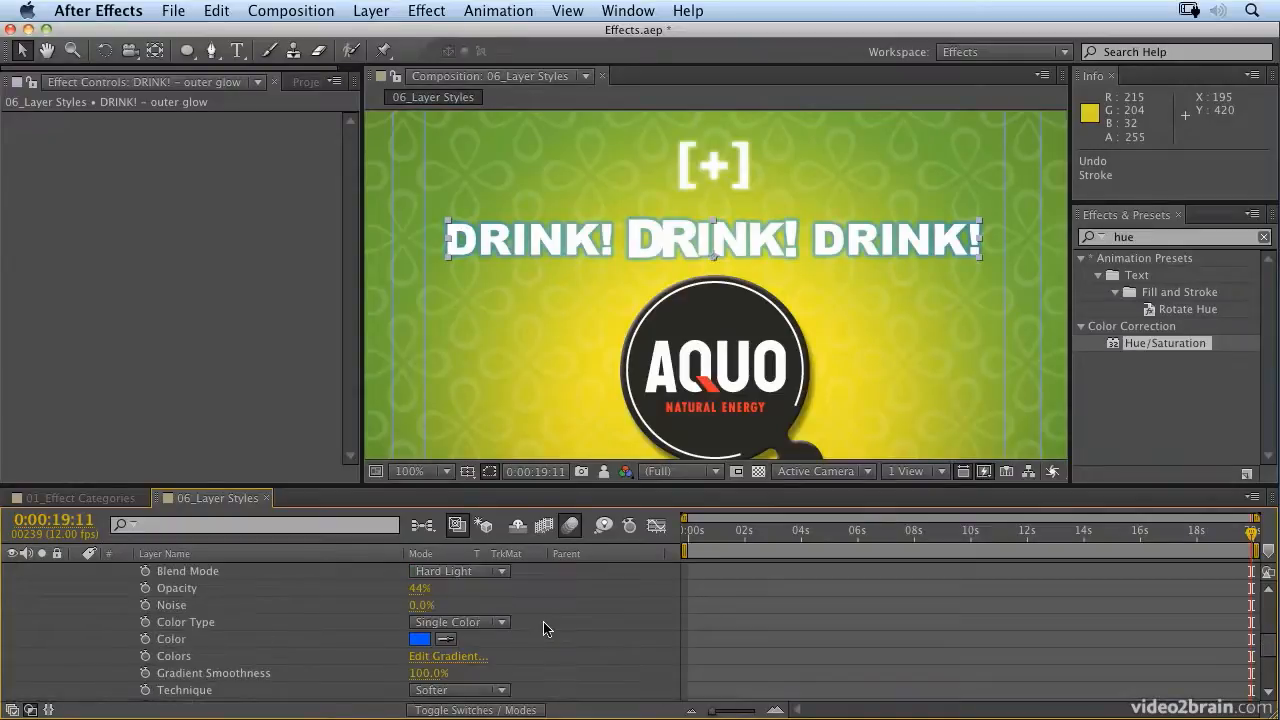
pyautogui.scroll(3, 545, 628)
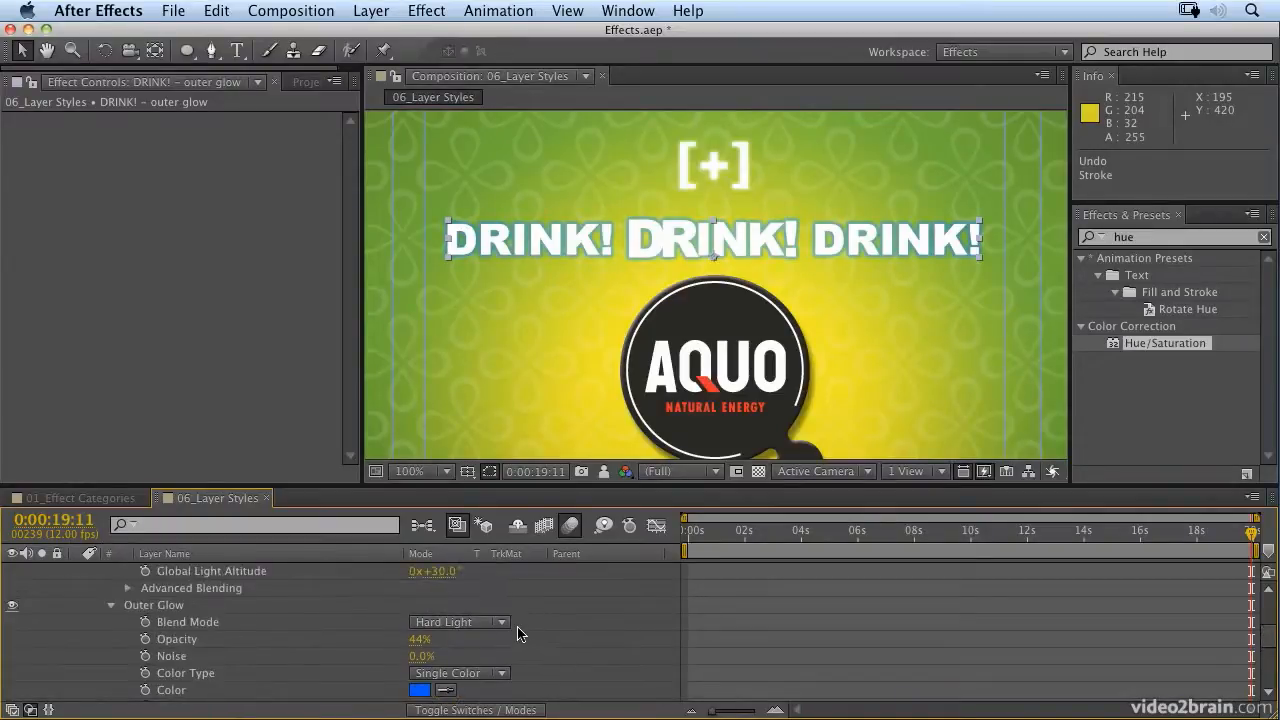
pyautogui.click(456, 624)
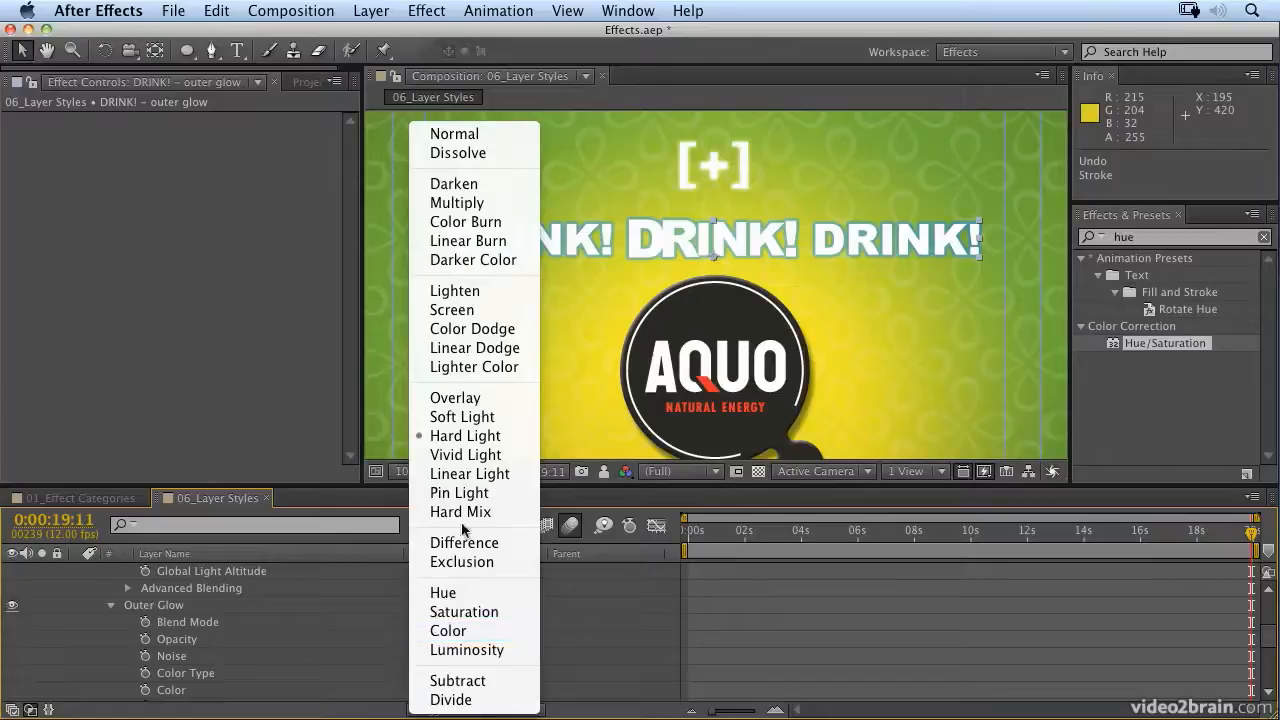
pyautogui.click(474, 398)
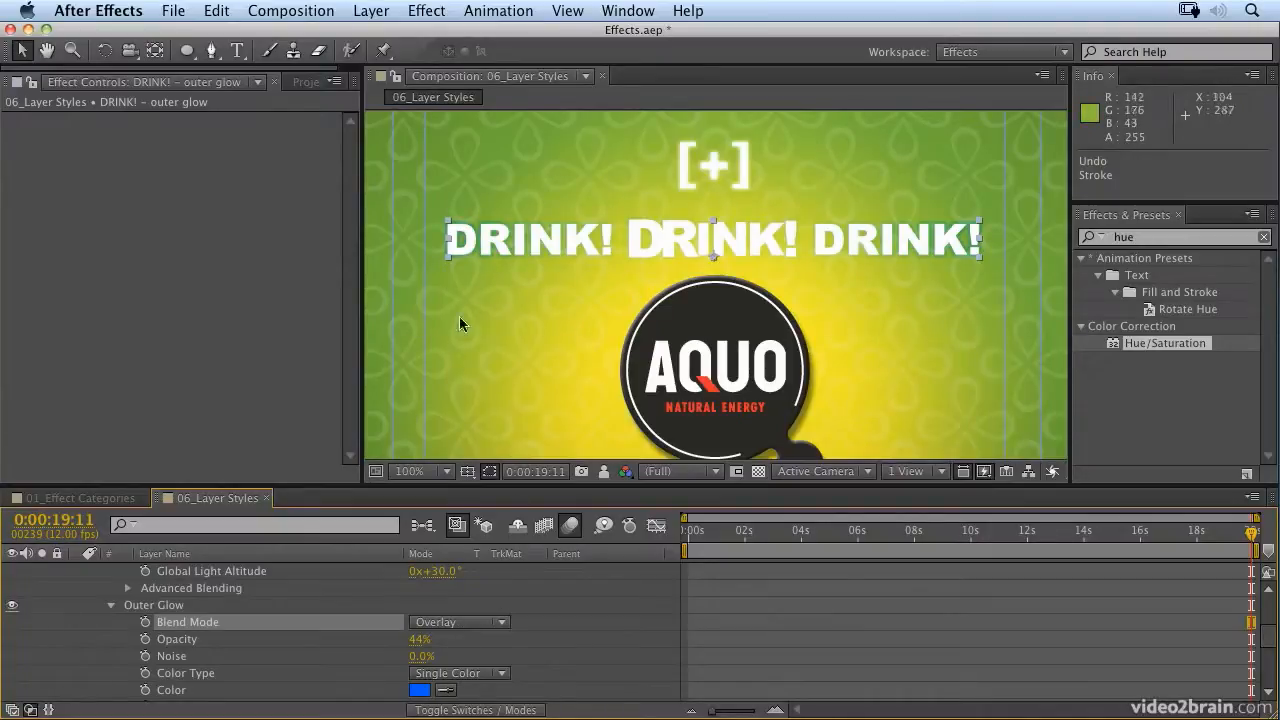
pyautogui.click(471, 630)
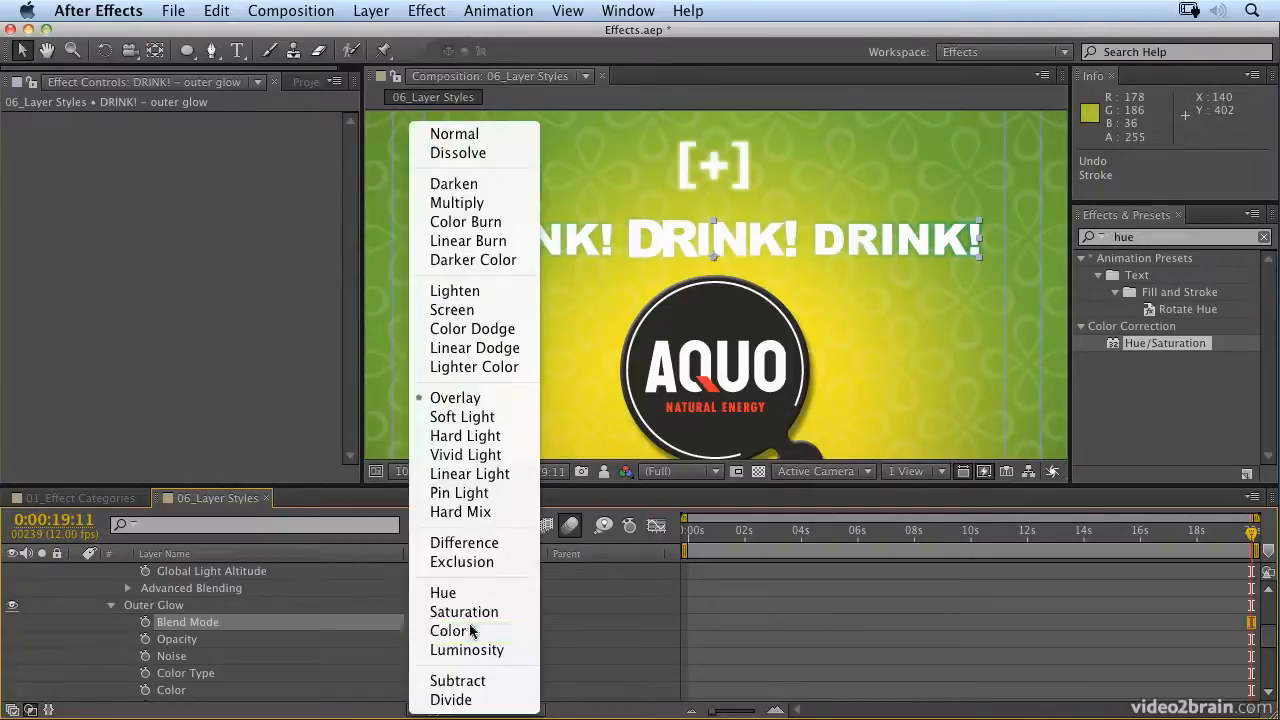
pyautogui.click(494, 437)
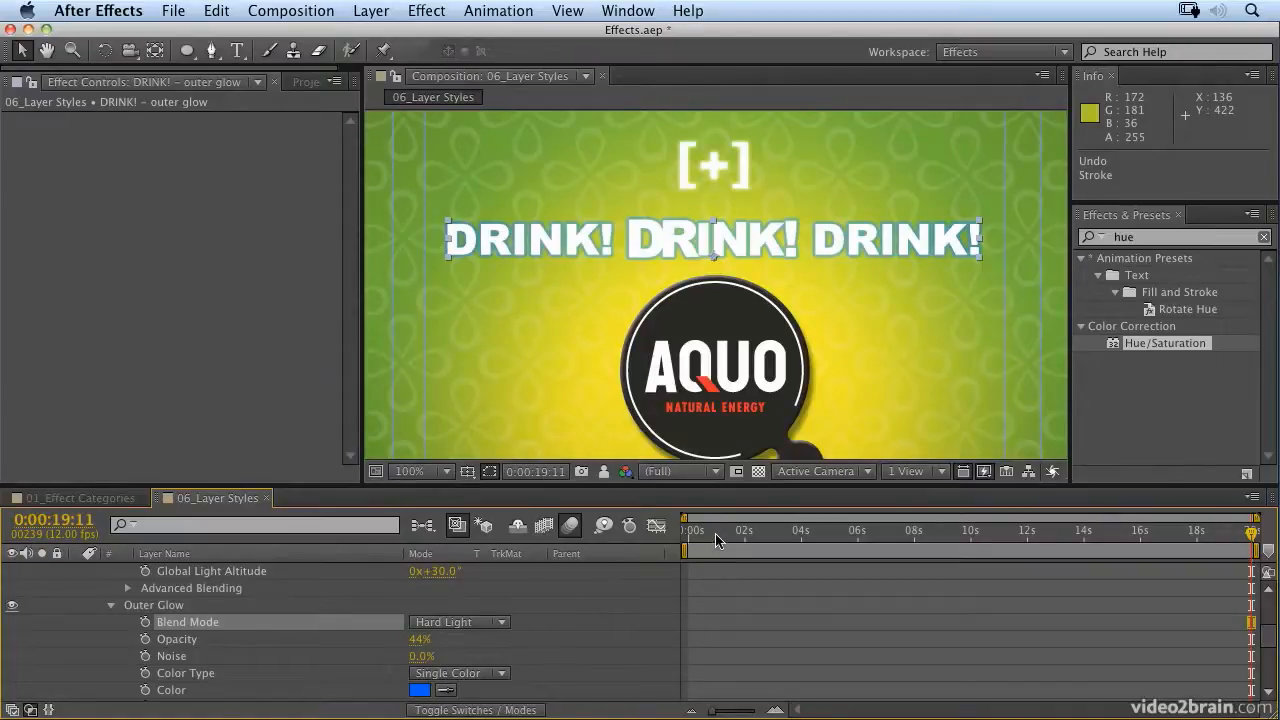
# - Preview the composition from its beginning and return to the first frame
pyautogui.moveTo(715, 533); pyautogui.dragTo(660, 540)
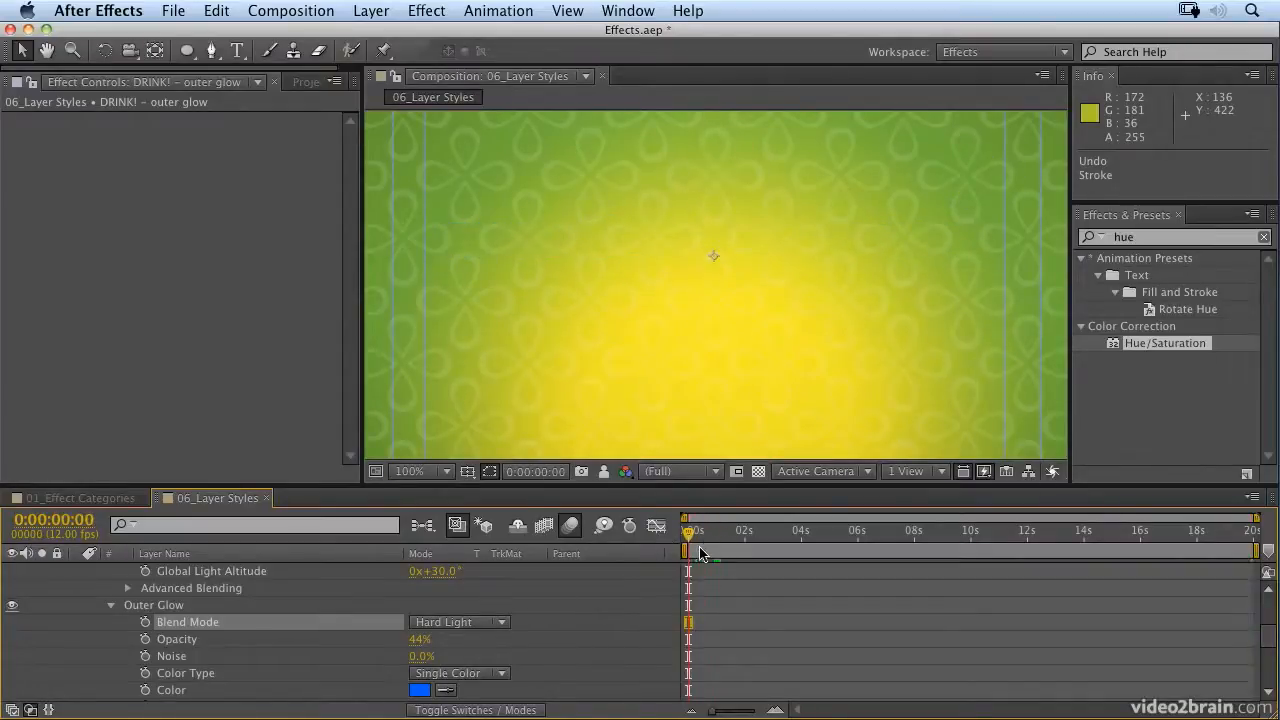
pyautogui.press('space')
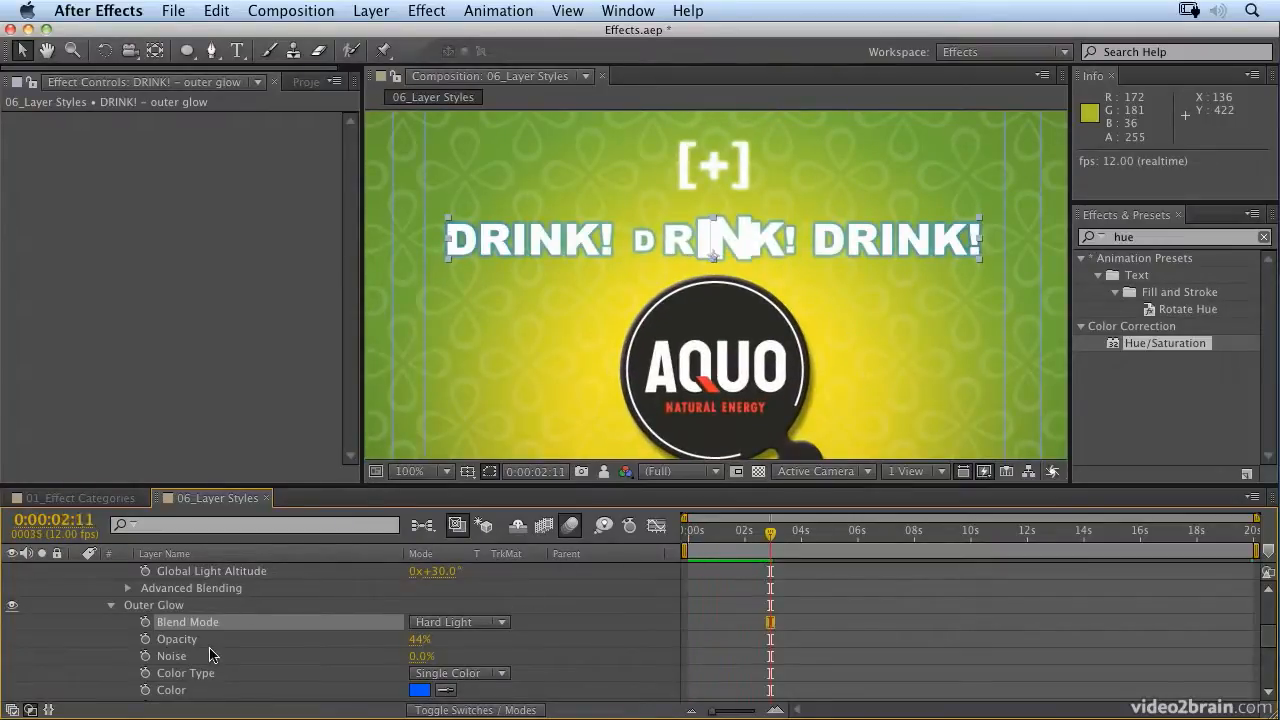
pyautogui.moveTo(706, 533); pyautogui.dragTo(609, 550)
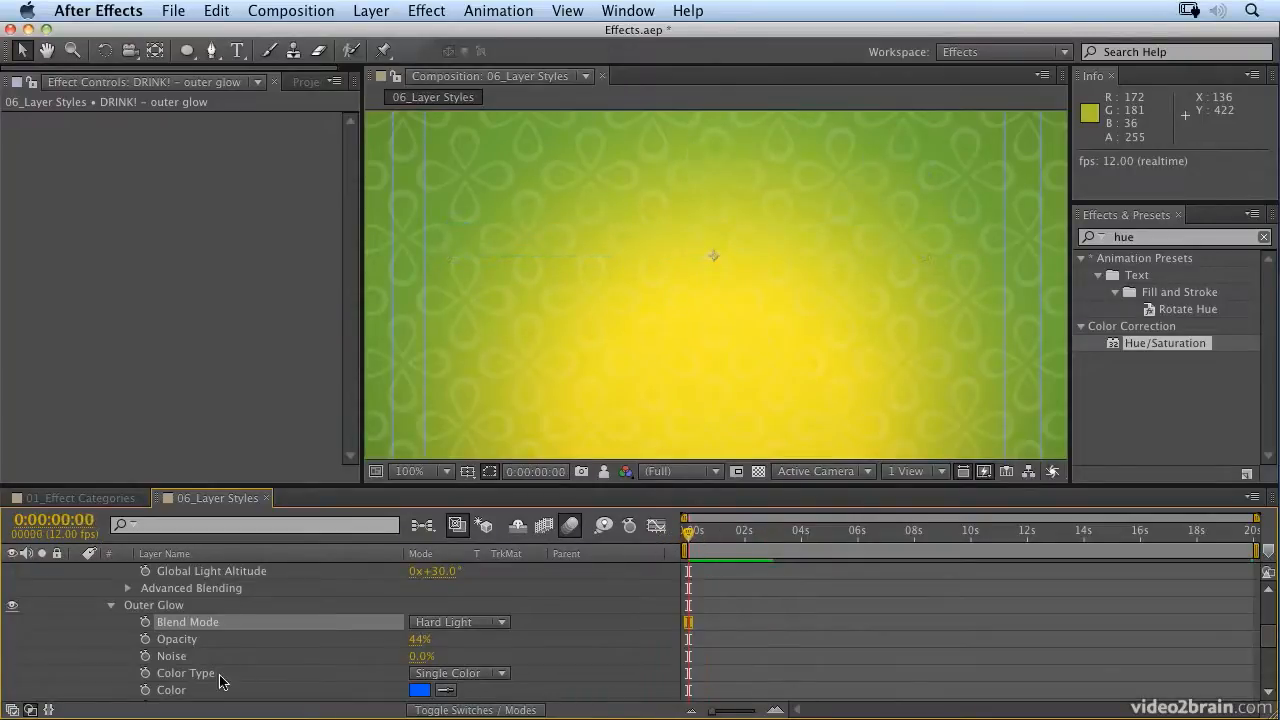
# - Keyframe the Outer Glow's Opacity at 44% on the first frame and 0% at 0:00:00:08
pyautogui.click(145, 640)
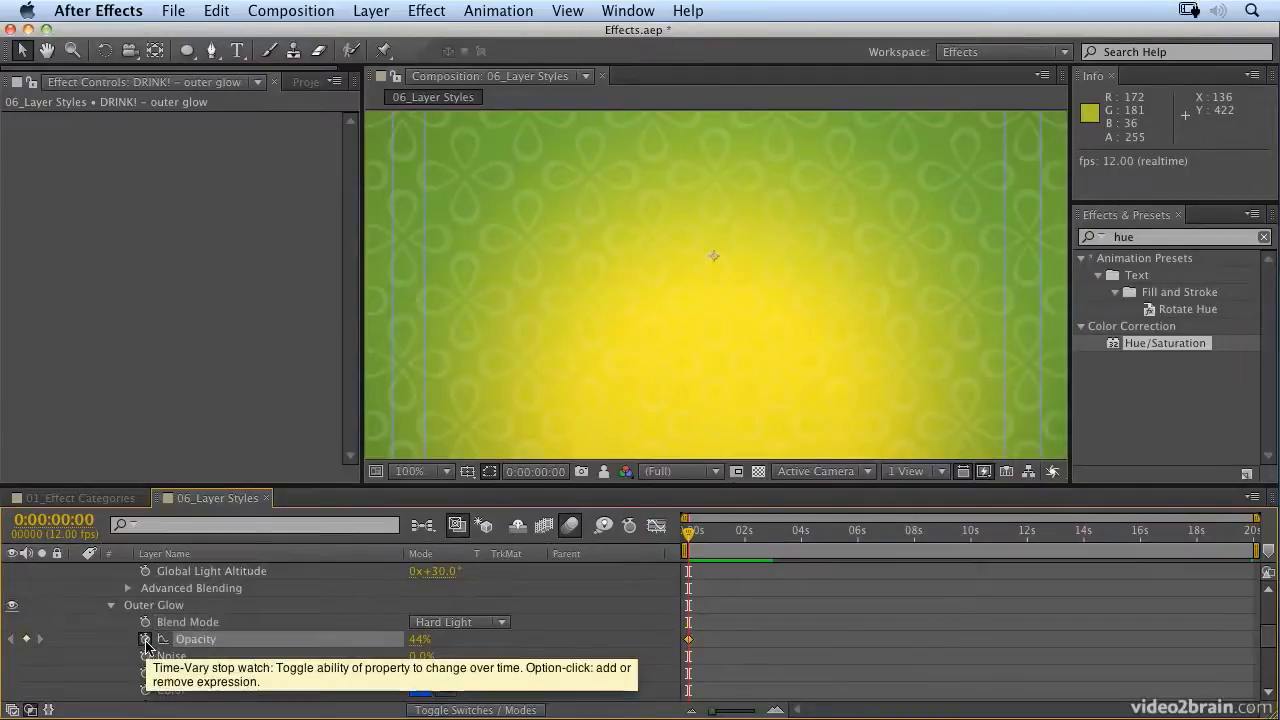
pyautogui.press('space')
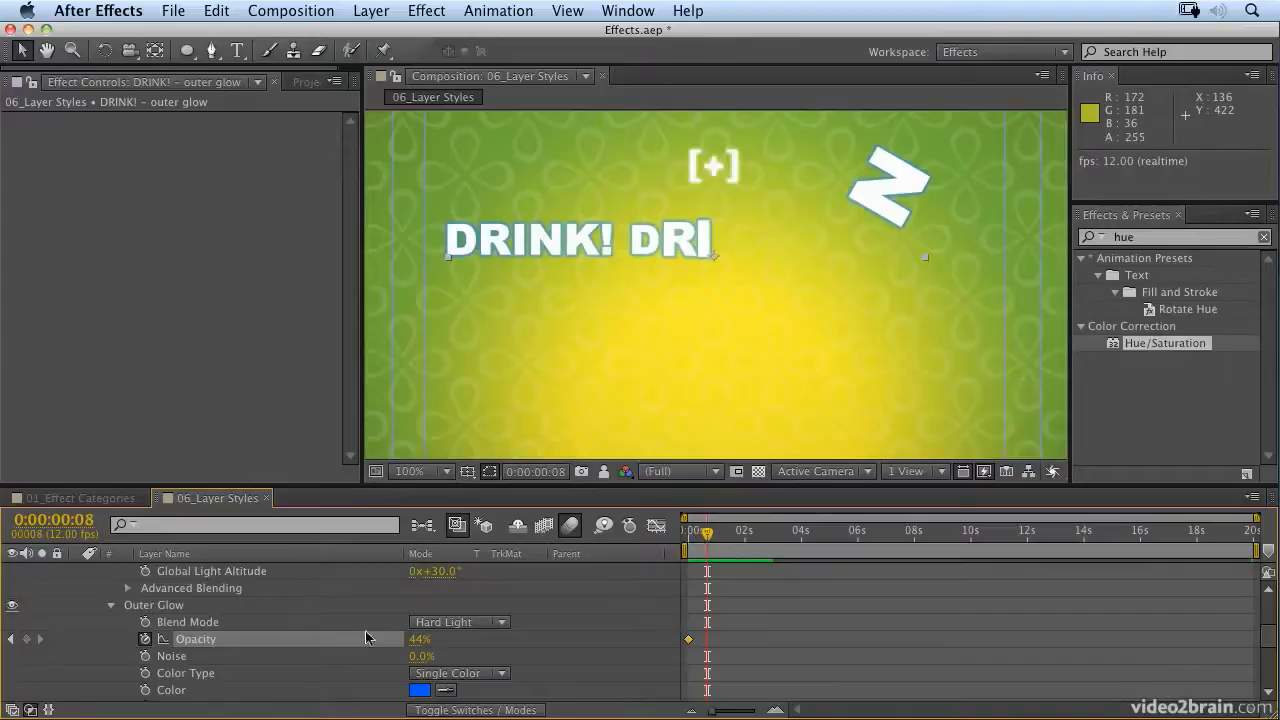
pyautogui.click(418, 639)
pyautogui.write('0')
pyautogui.press('Return')
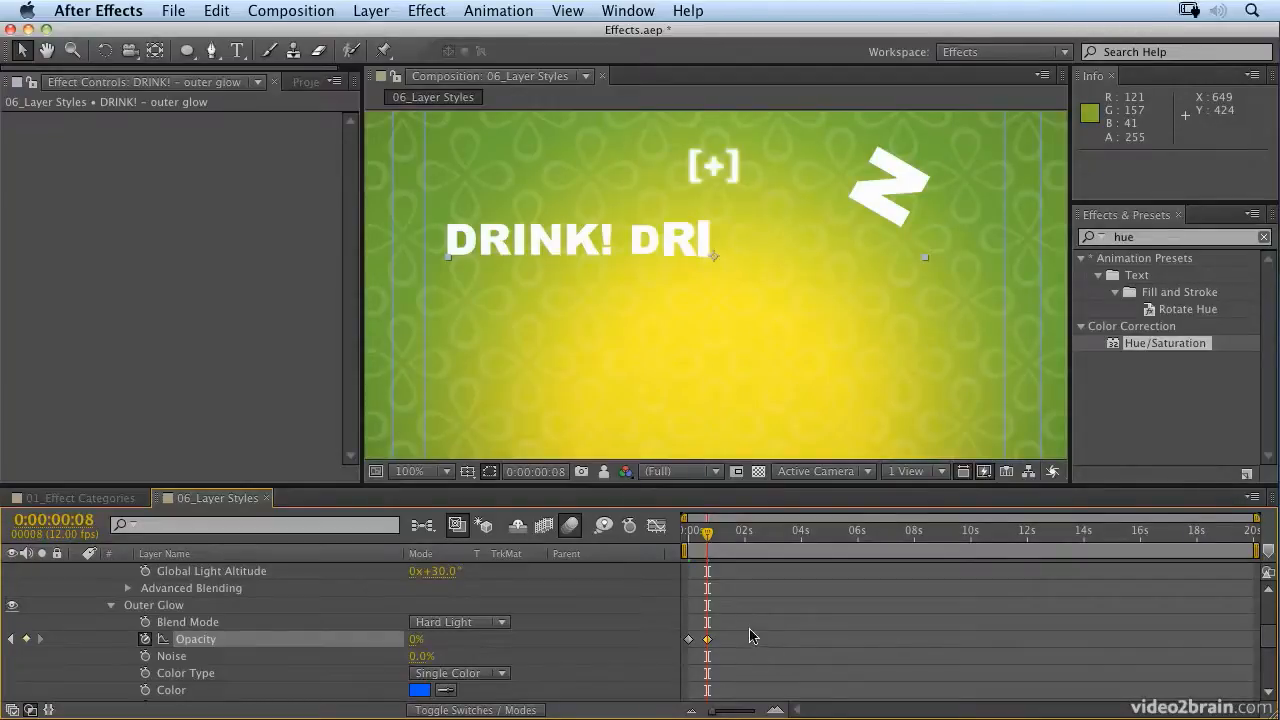
# - Copy the two Outer Glow Opacity keyframes and paste them at 0:00:01:05 and 0:00:02:08
pyautogui.moveTo(707, 535); pyautogui.dragTo(729, 535)
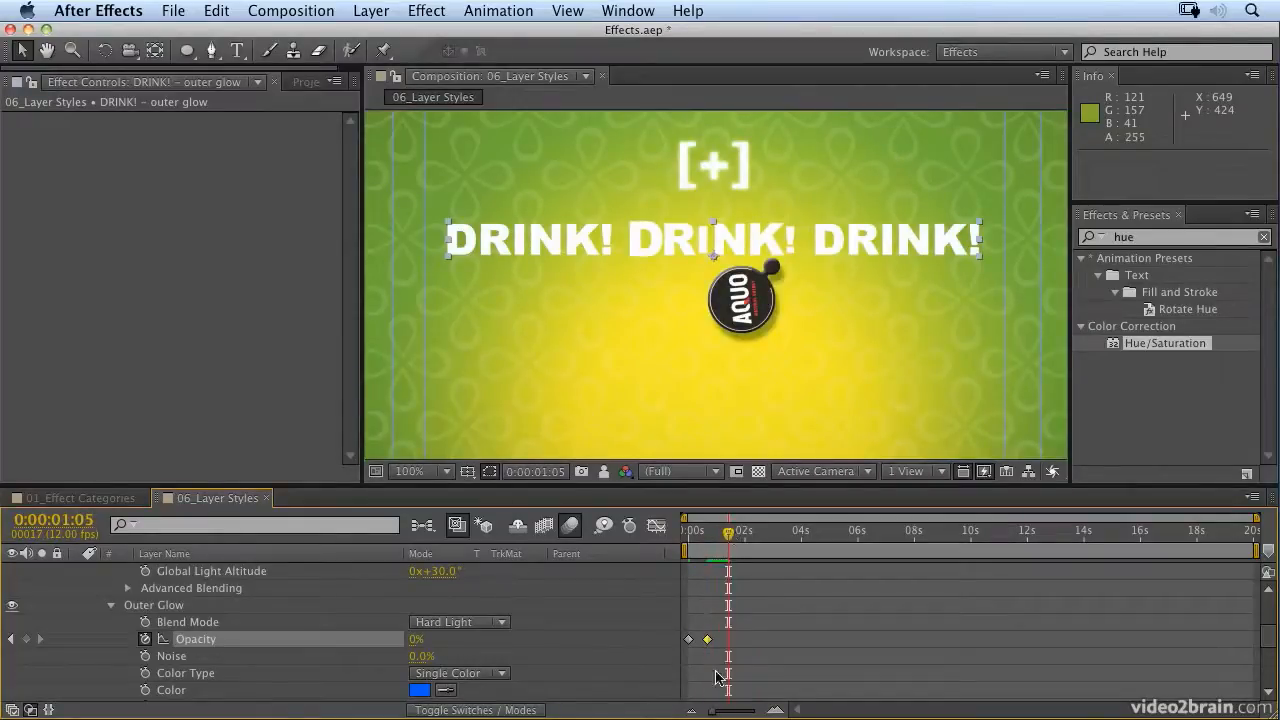
pyautogui.moveTo(720, 630); pyautogui.dragTo(678, 658)
pyautogui.press('cmd+c')
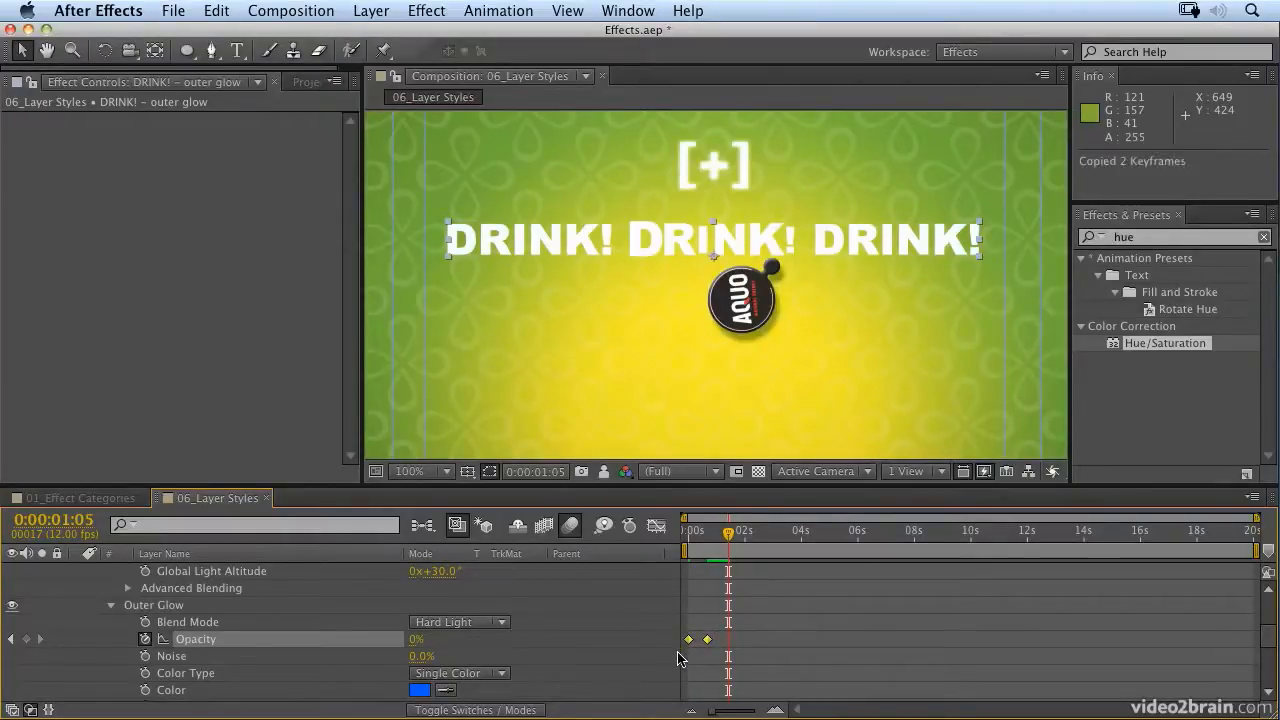
pyautogui.press('super+v')
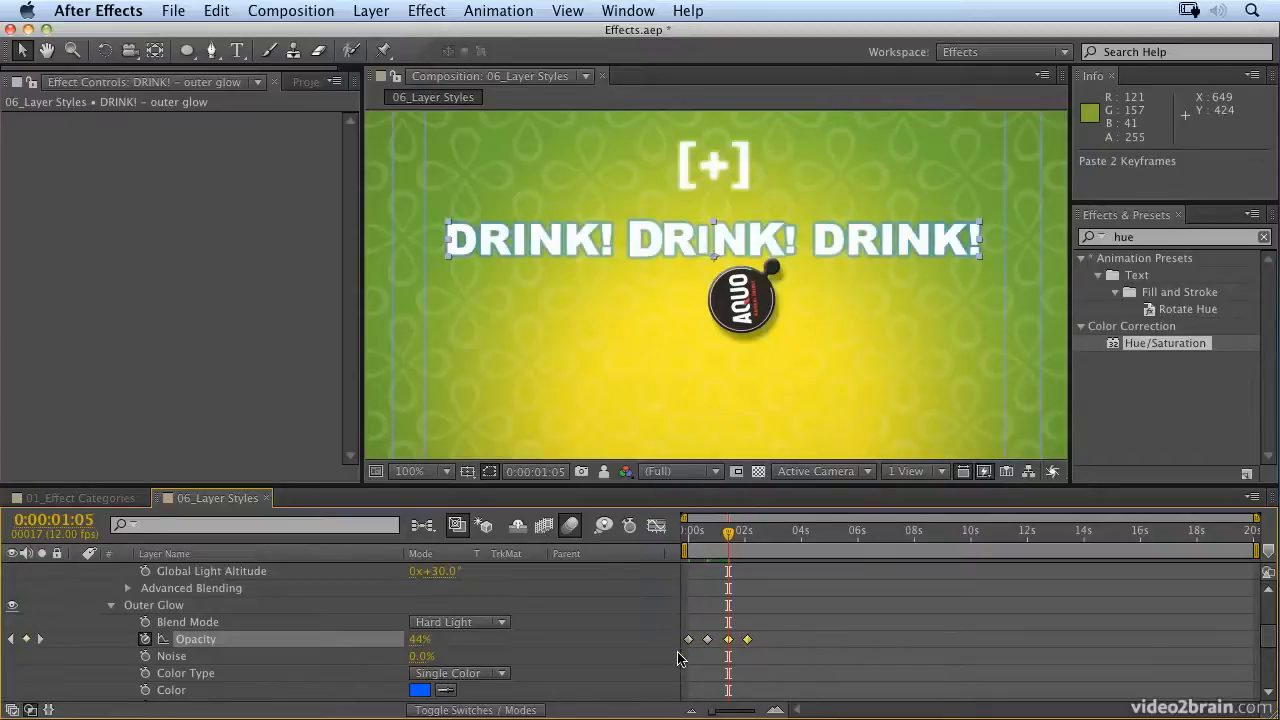
pyautogui.click(763, 540)
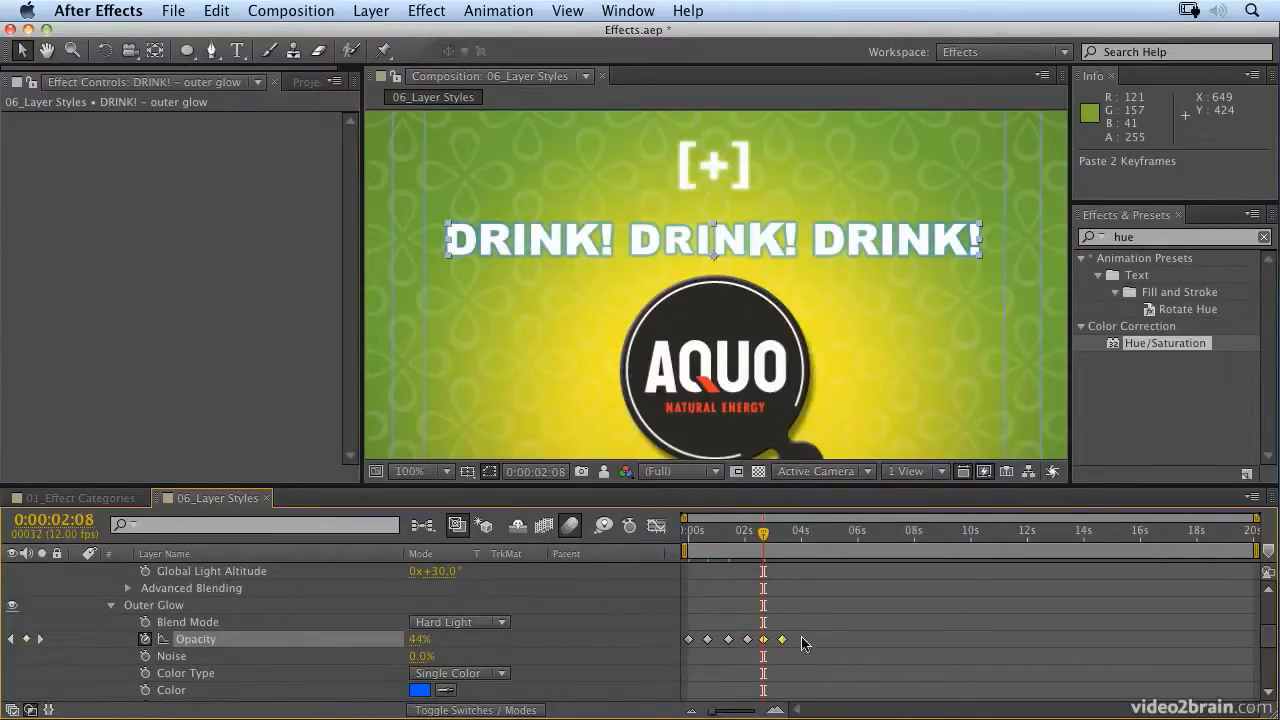
pyautogui.press('super+v')
# - Copy all six Opacity keyframes and paste them at 0:00:03:11
pyautogui.moveTo(711, 642); pyautogui.dragTo(686, 656)
pyautogui.press('super+c')
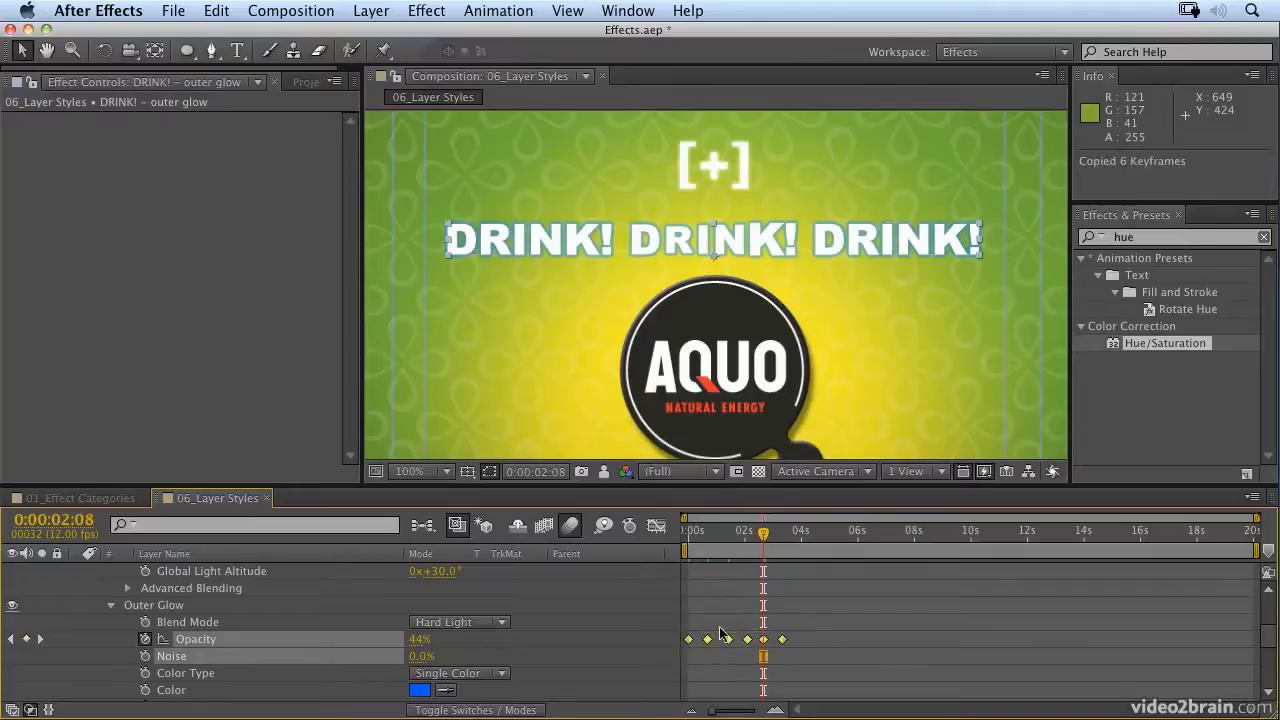
pyautogui.click(799, 535)
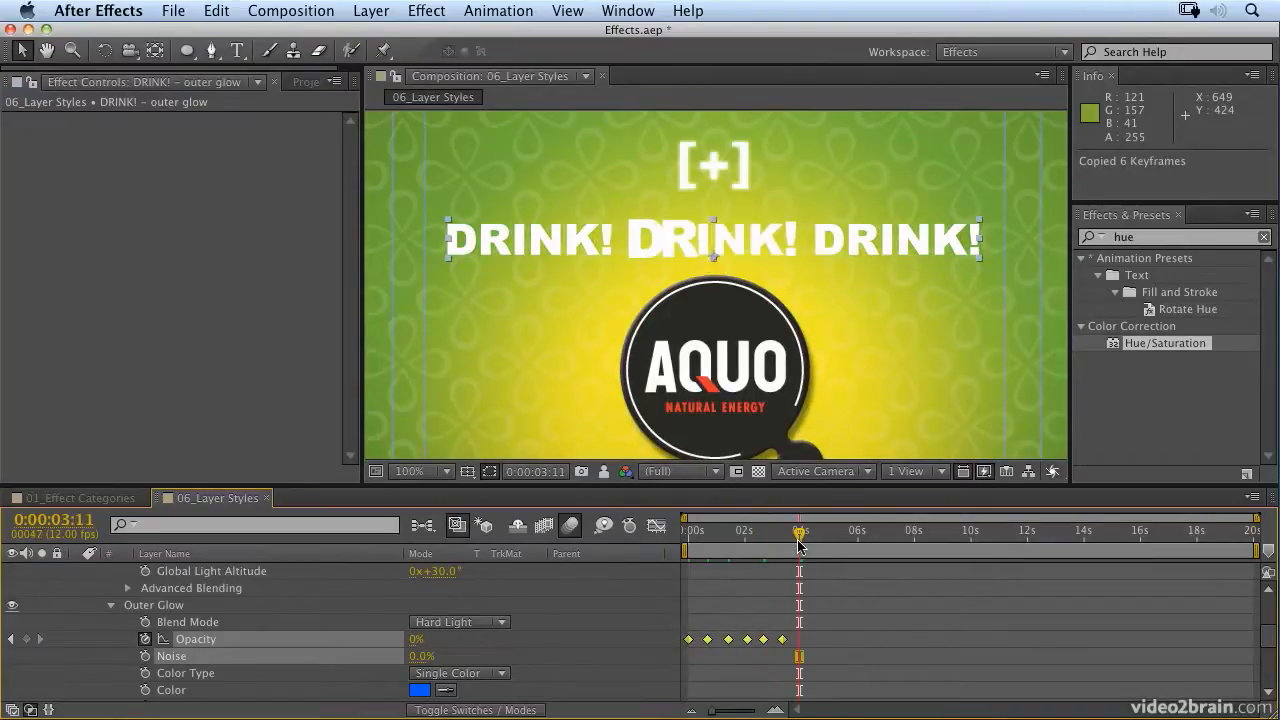
pyautogui.press('super+v')
# - Copy all twelve Opacity keyframes and paste them at 0:00:07:09 and 0:00:15:07 to fill the timeline
pyautogui.moveTo(907, 623); pyautogui.dragTo(616, 672)
pyautogui.press('super+c')
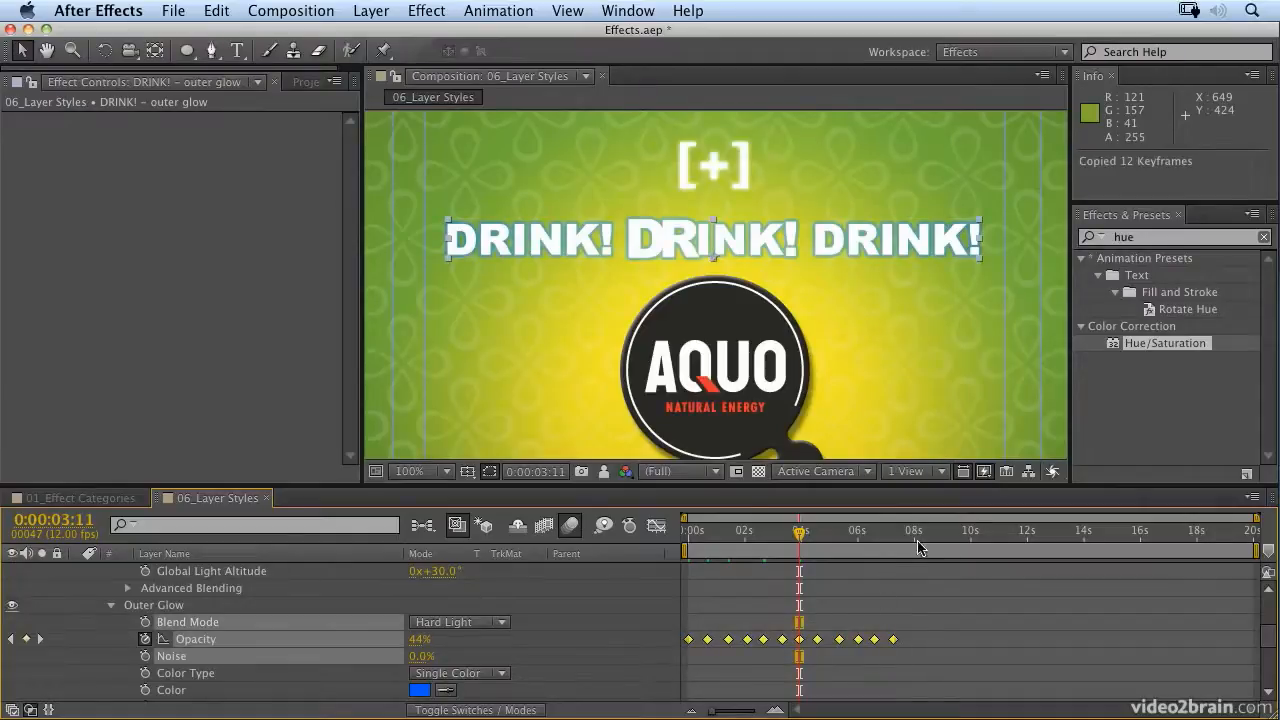
pyautogui.click(907, 535)
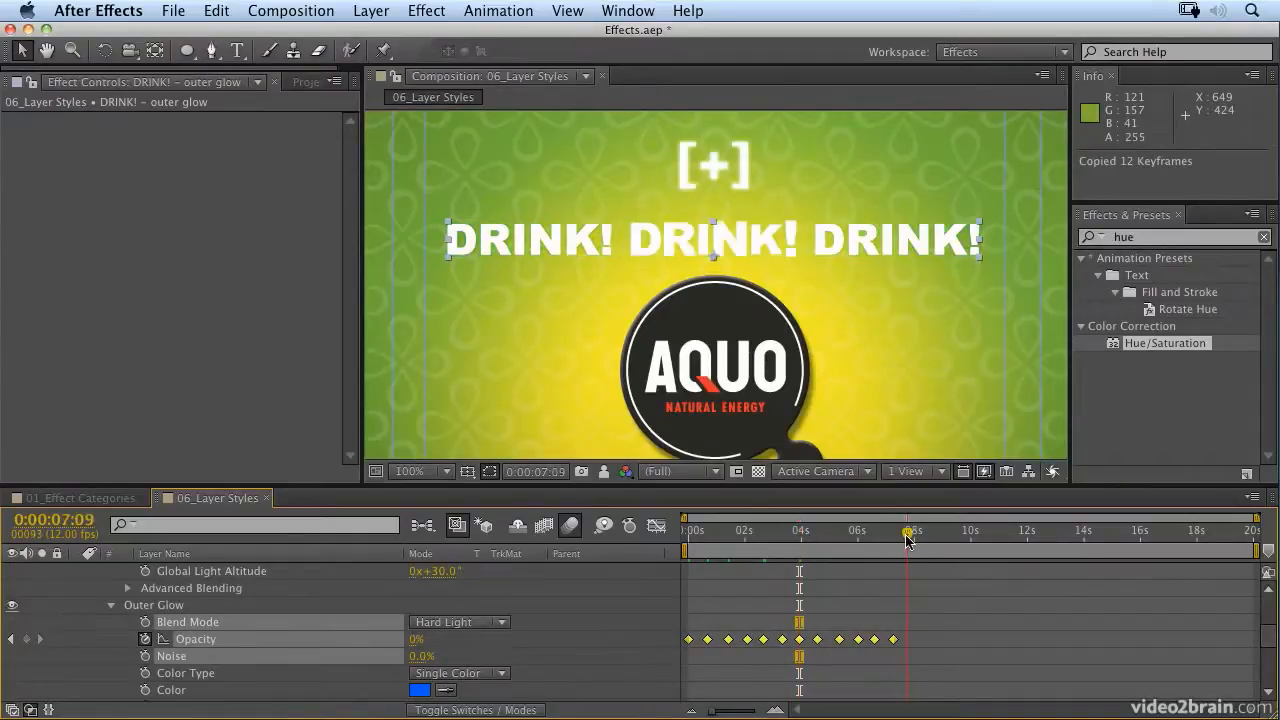
pyautogui.click(1128, 533)
pyautogui.press('super+v')
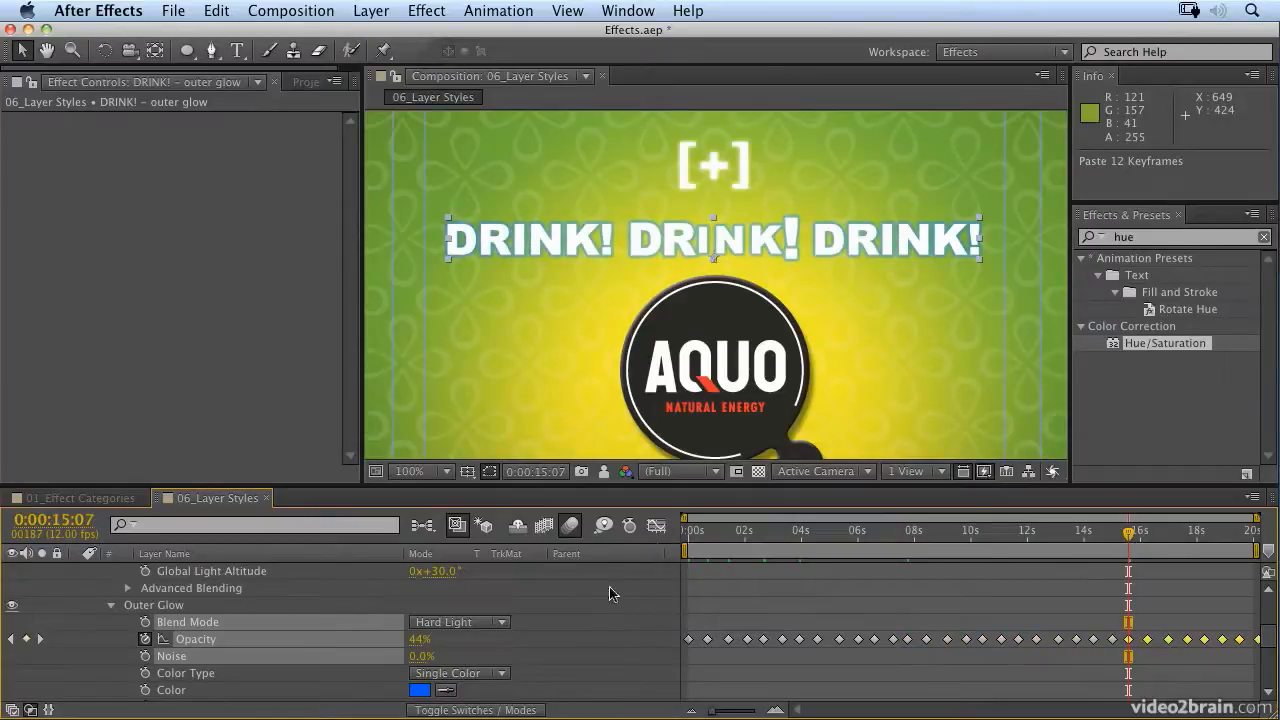
# - Preview the pulsing glow on the DRINK! text from the start of the composition
pyautogui.moveTo(699, 534); pyautogui.dragTo(644, 537)
pyautogui.press('space')
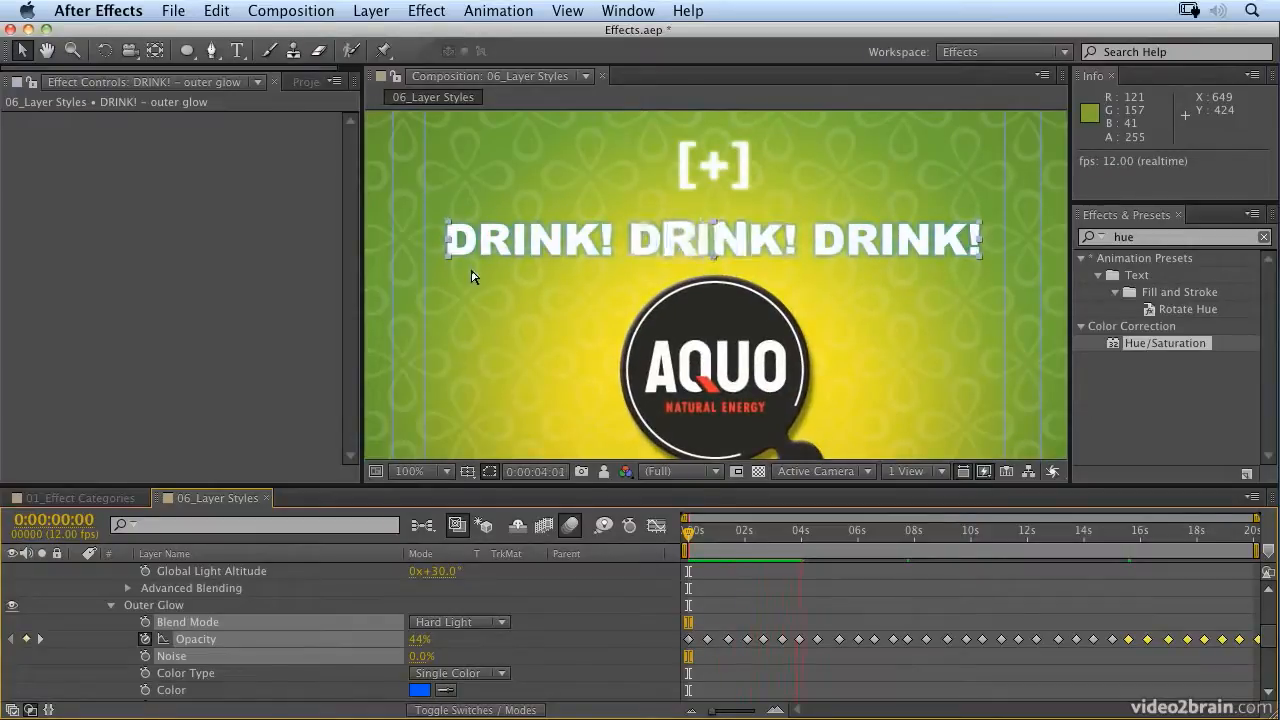
pyautogui.press('space')
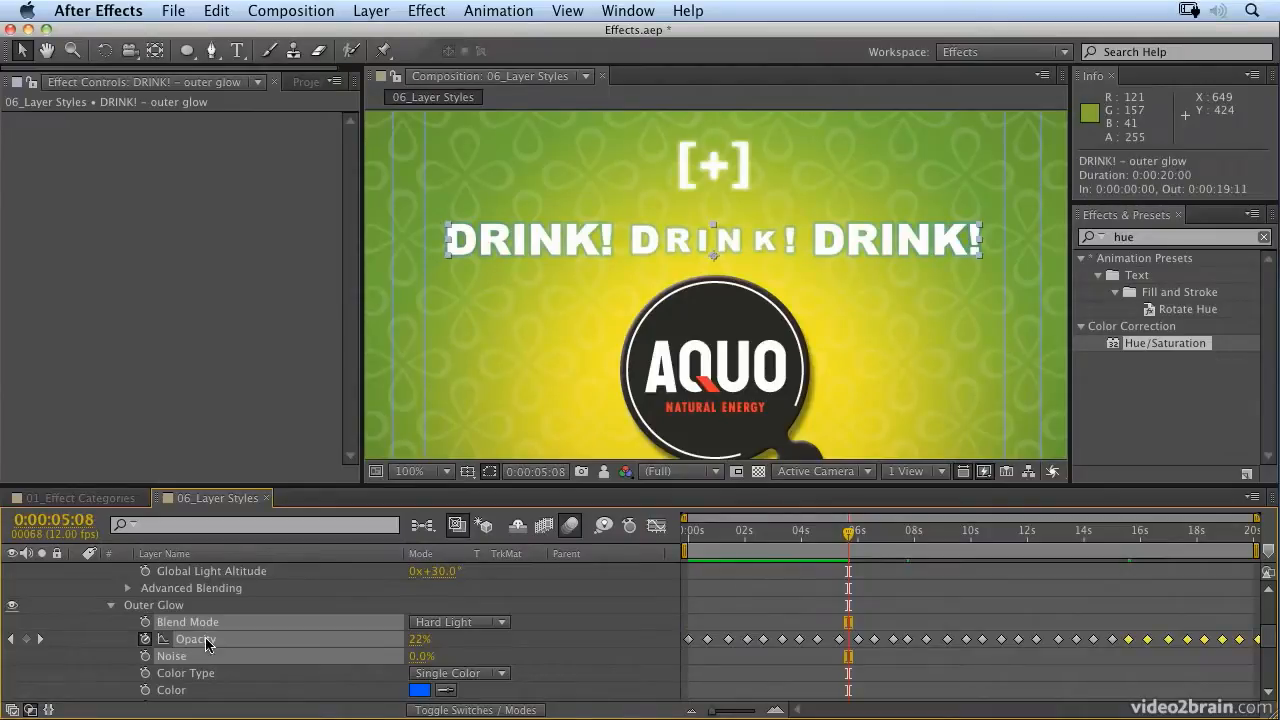
# - Apply Easy Ease to all Outer Glow Opacity keyframes on the DRINK! layer and preview the smoothed pulsing glow
pyautogui.click(498, 11)
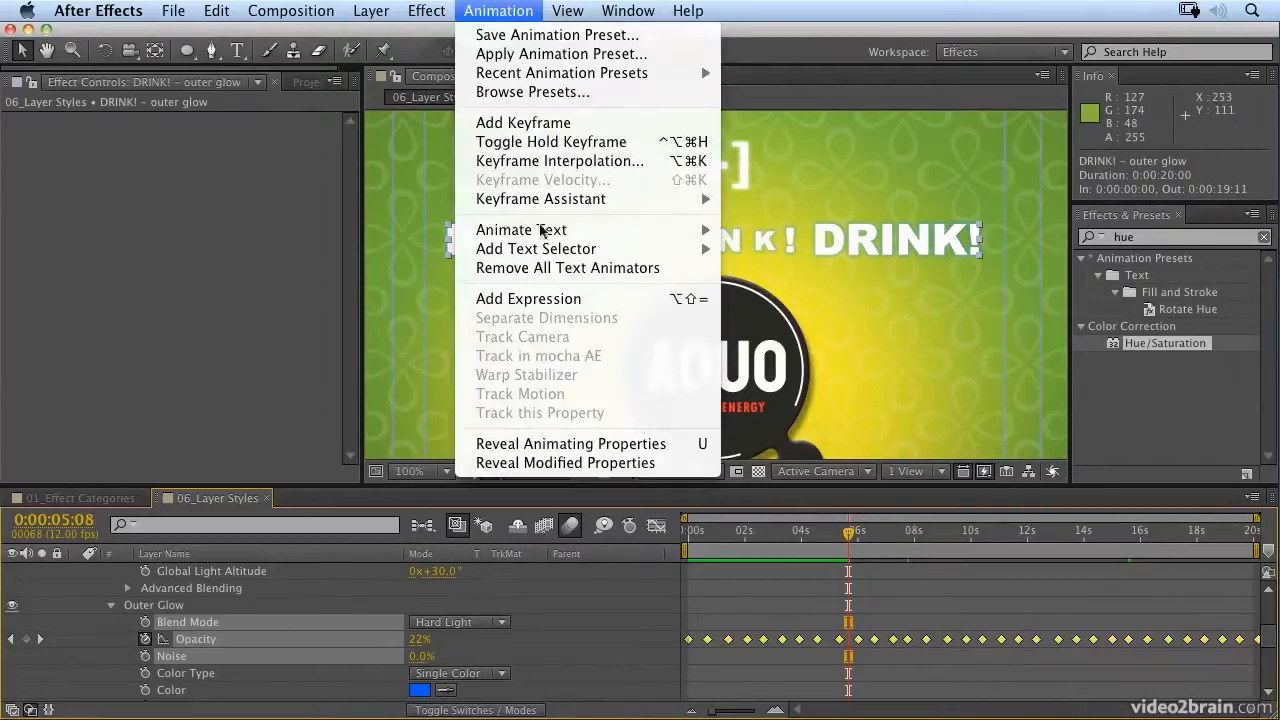
pyautogui.moveTo(560, 205)
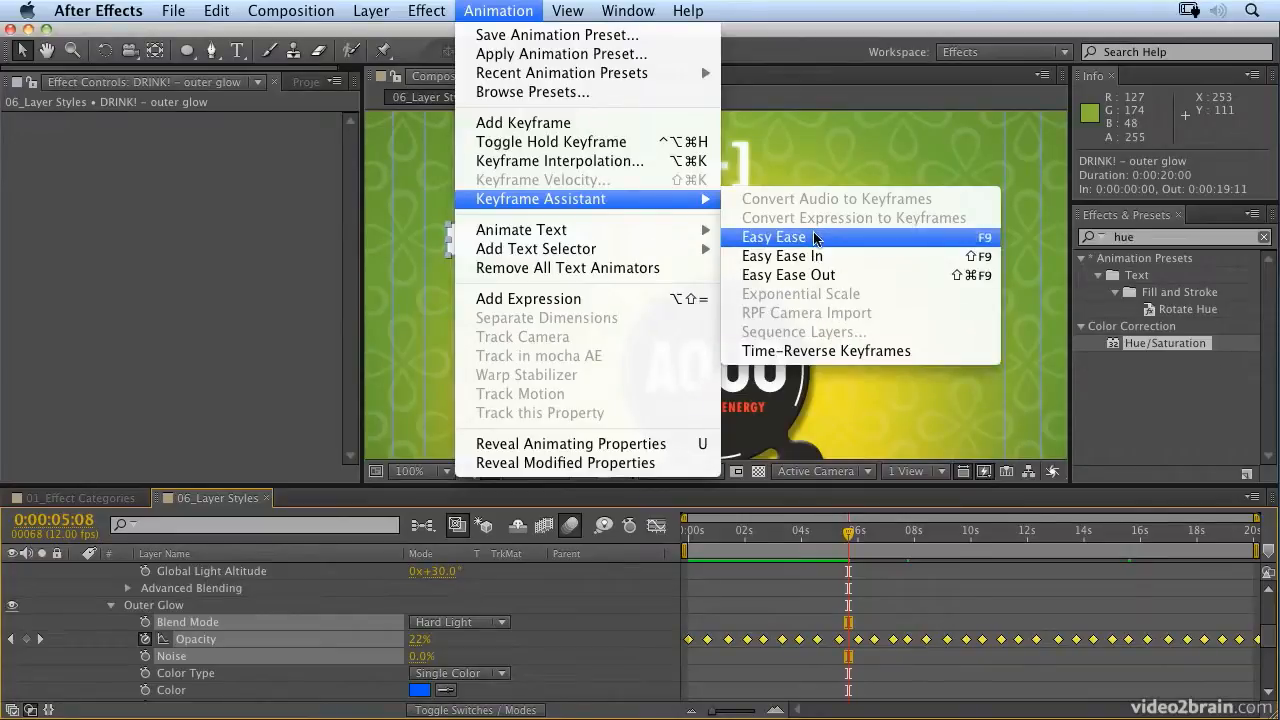
pyautogui.click(815, 237)
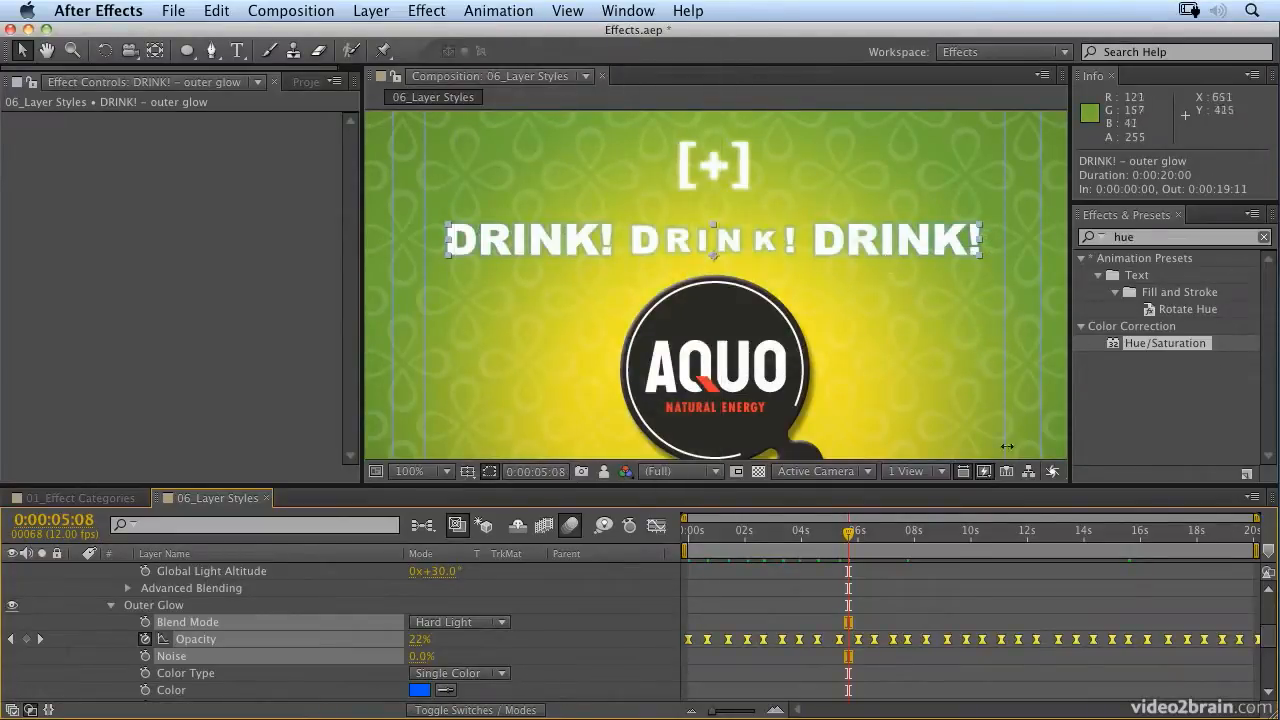
pyautogui.press('KP_0')
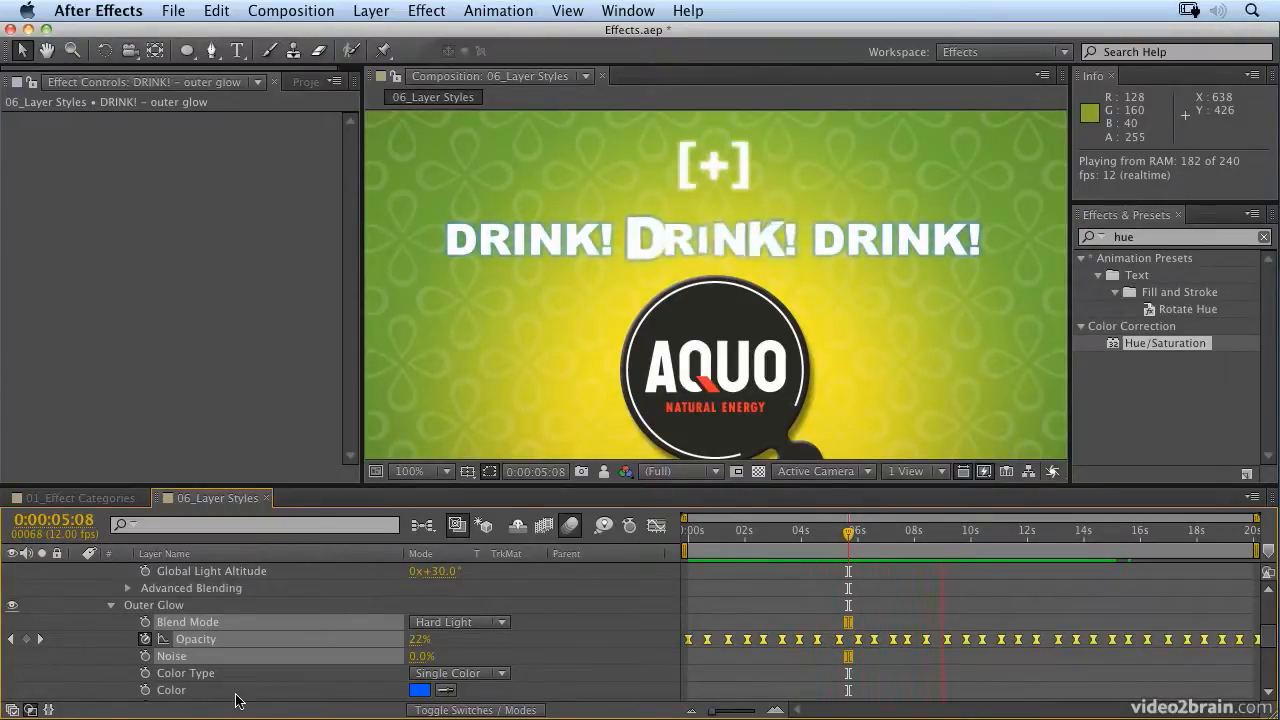
pyautogui.click(230, 640)
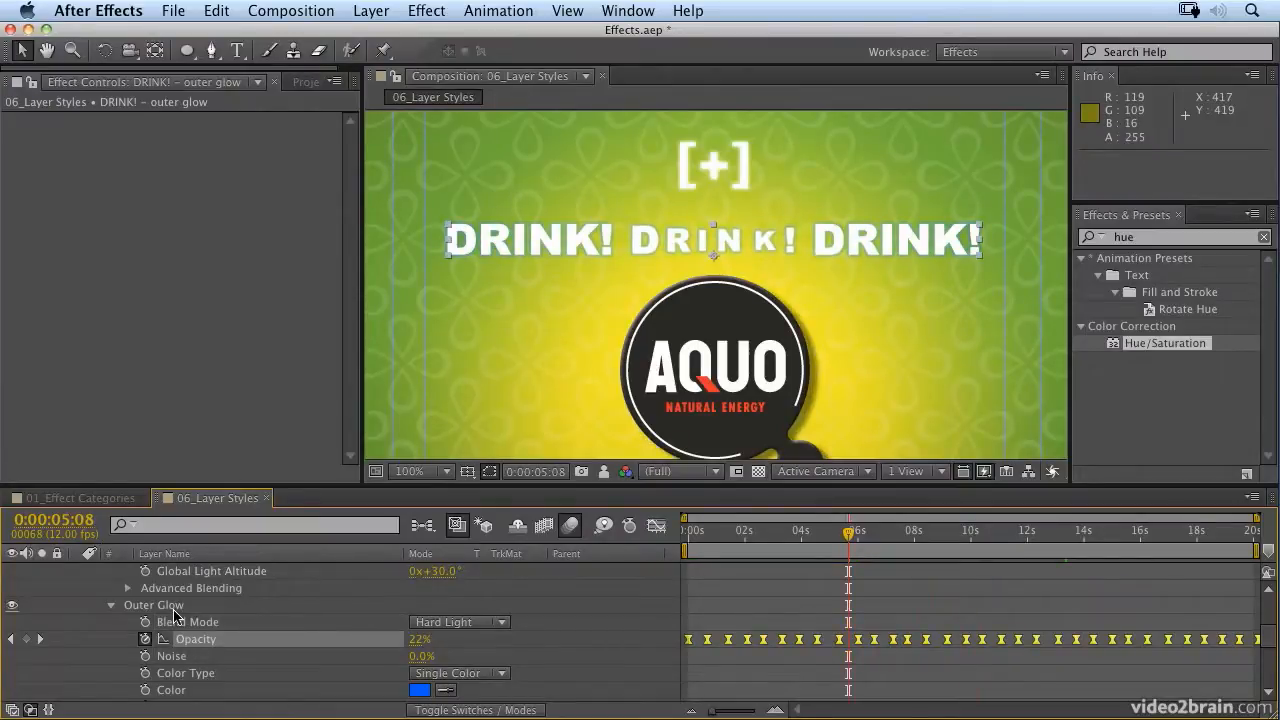
# - Expand Advanced Blending in the DRINK! layer's Blending Options and examine its fill opacity, channel and blend settings alongside the global light properties
pyautogui.scroll(2, 173, 609)
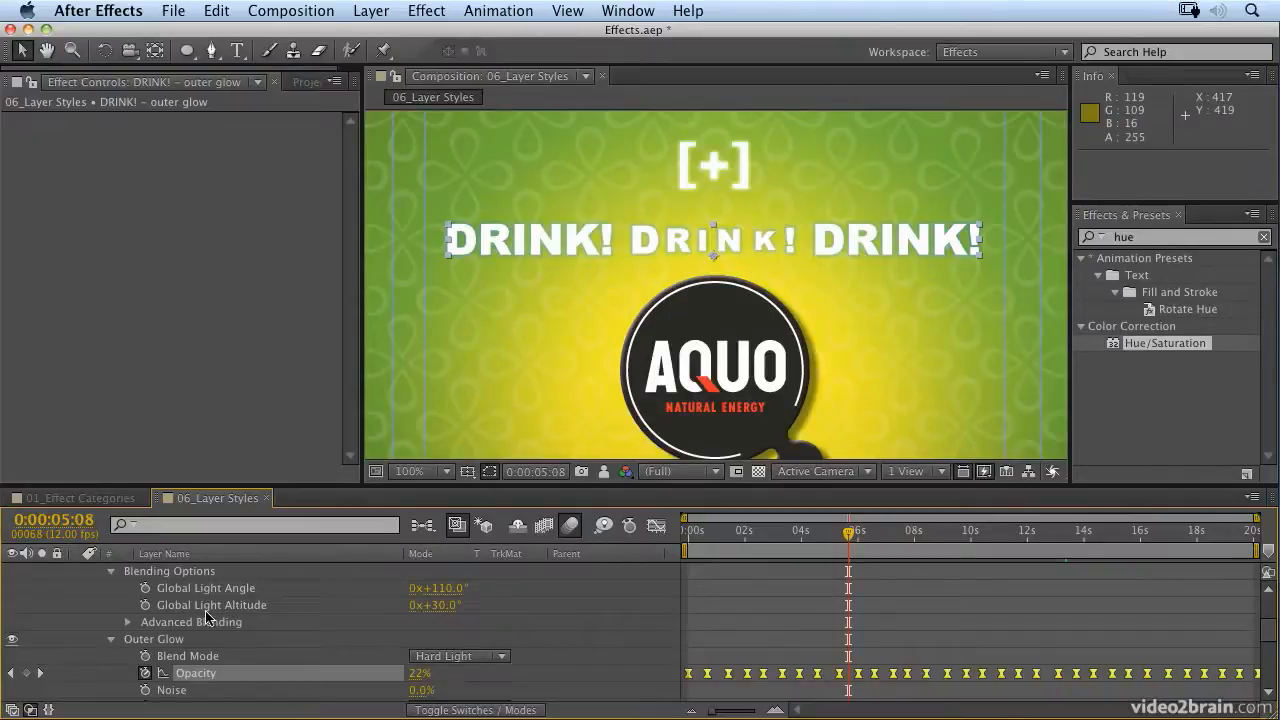
pyautogui.click(127, 625)
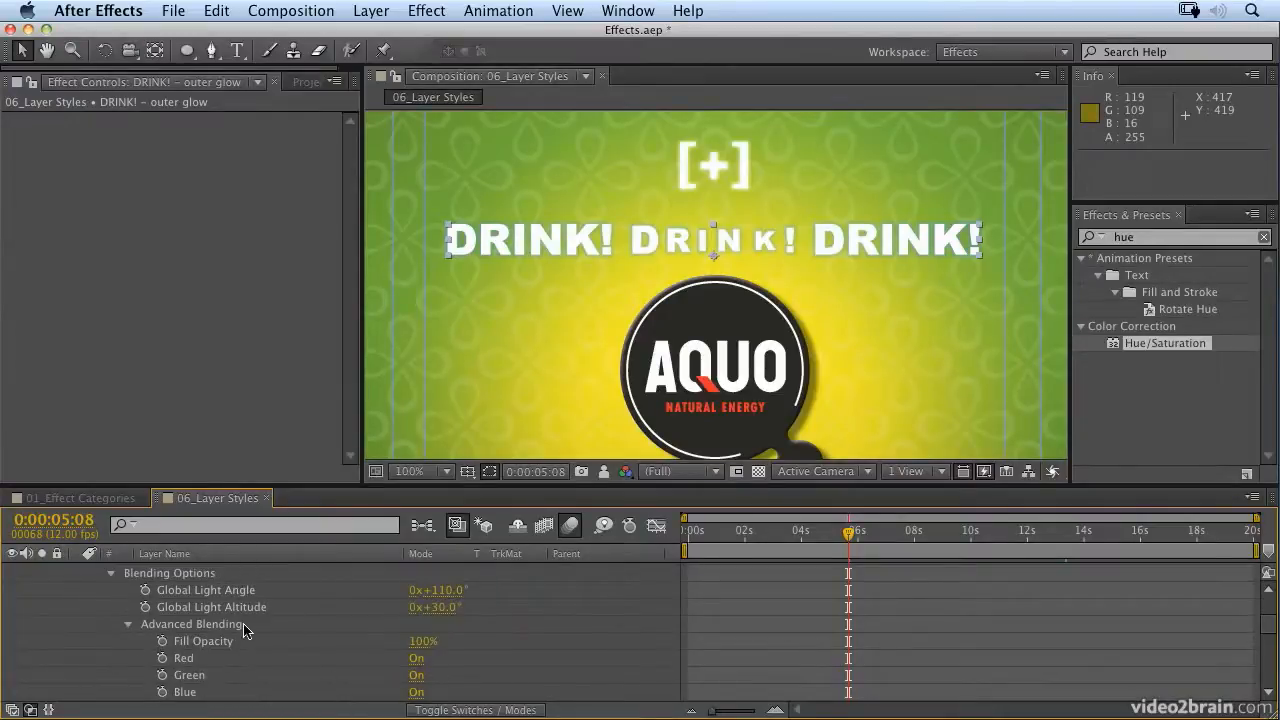
pyautogui.scroll(-1, 244, 628)
pyautogui.scroll(-2, 244, 630)
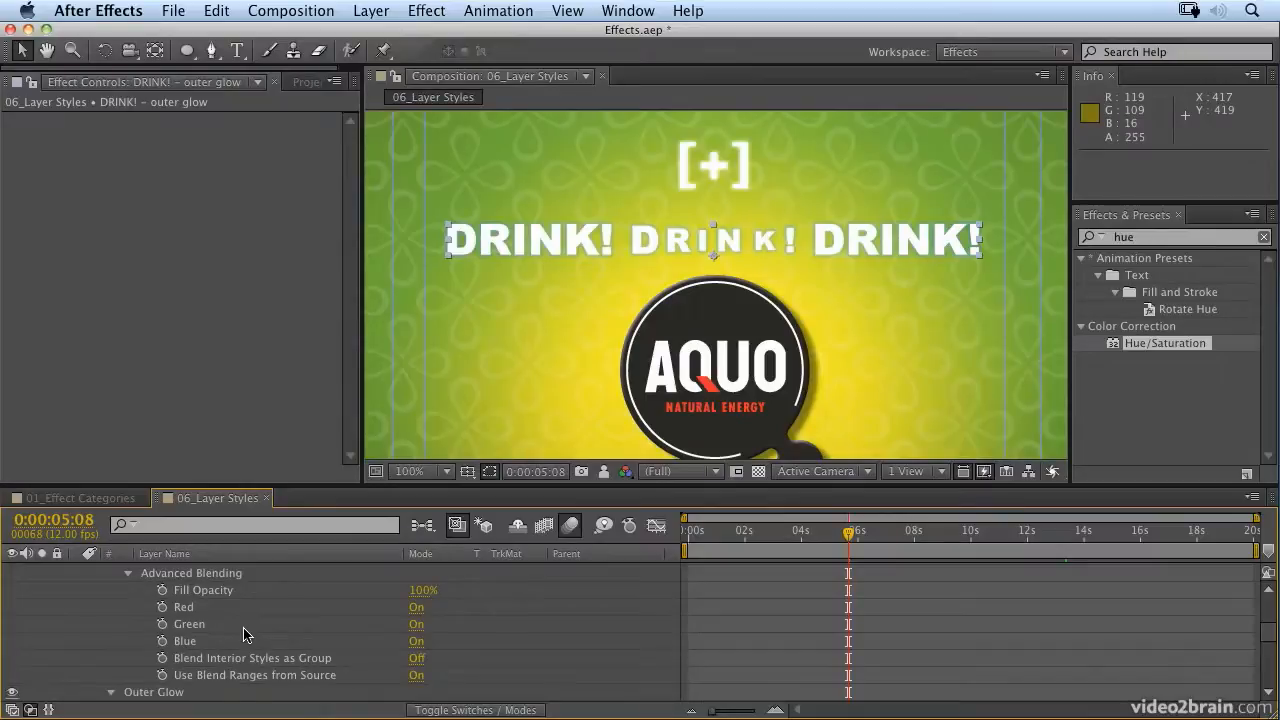
pyautogui.scroll(1, 244, 631)
pyautogui.scroll(-1, 244, 630)
pyautogui.scroll(3, 243, 628)
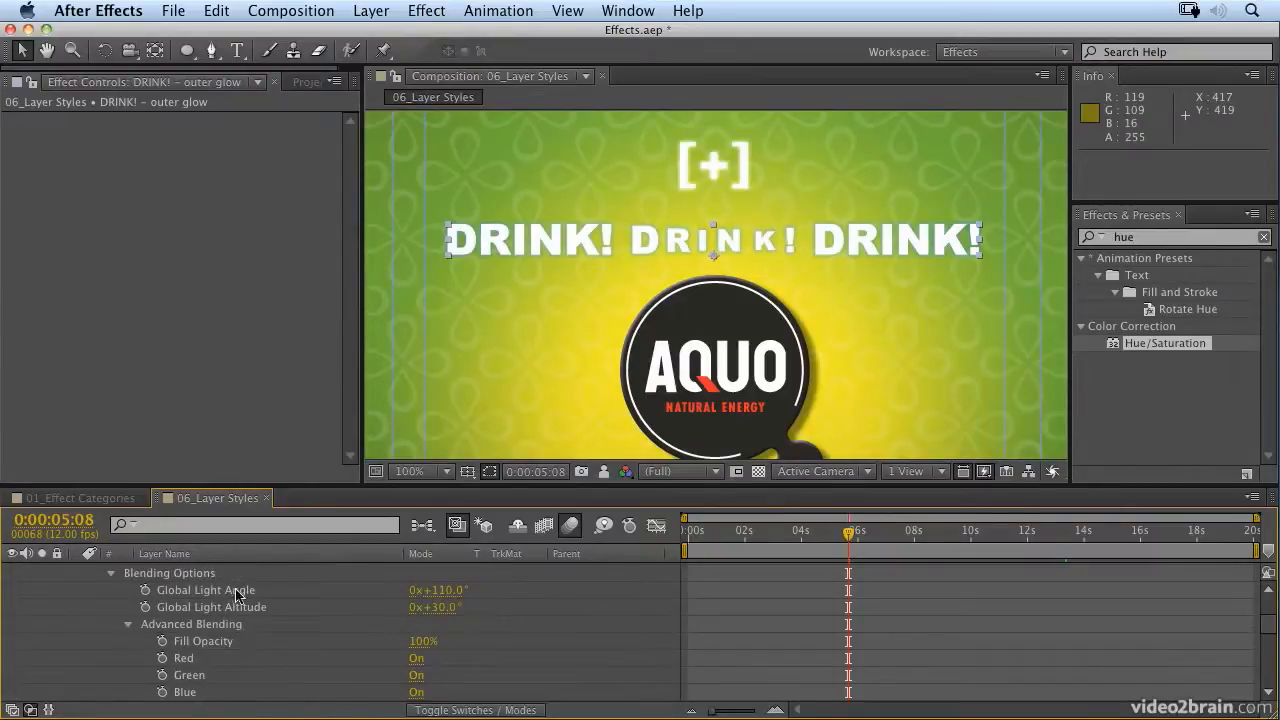